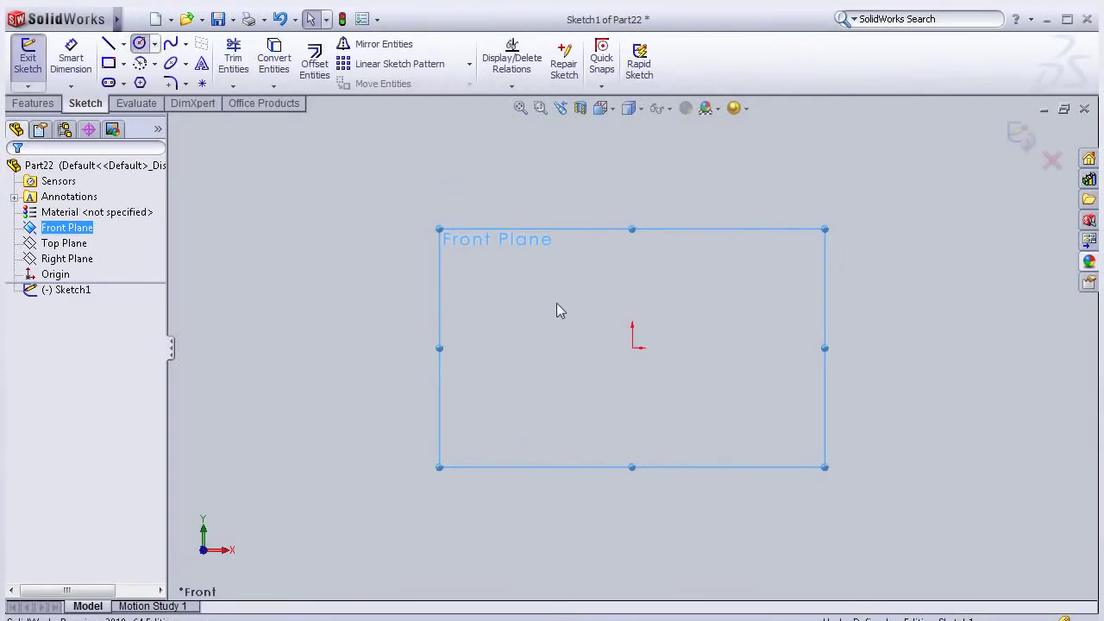
Draw an origin-centred circle on the Front Plane and dimension its diameter to 3 mm
drag(633, 347, 636, 306)
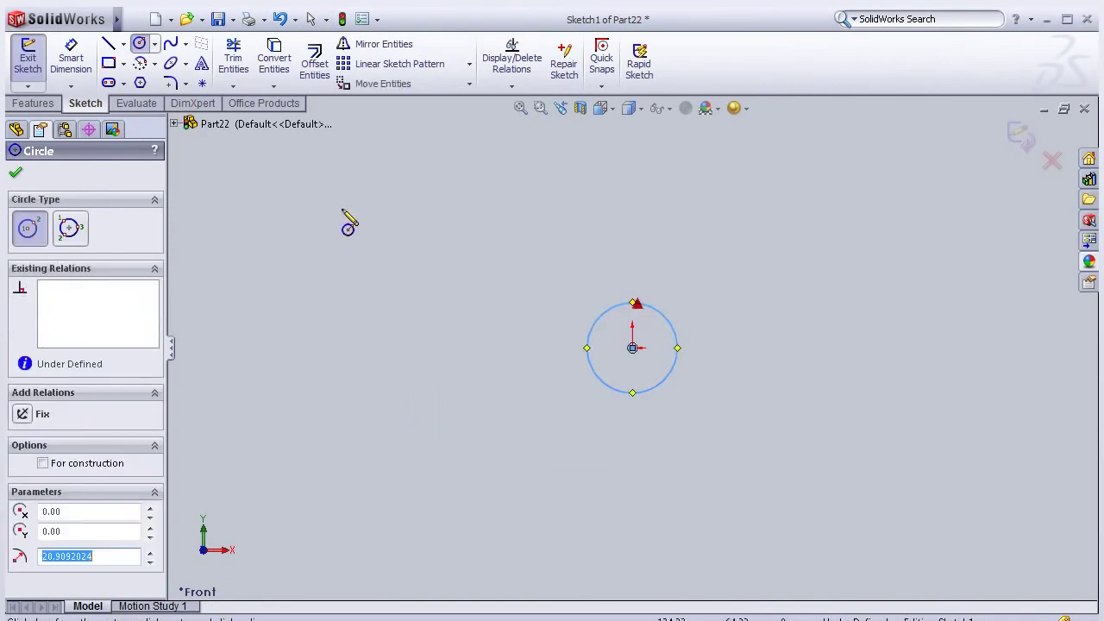
click(70, 60)
click(626, 297)
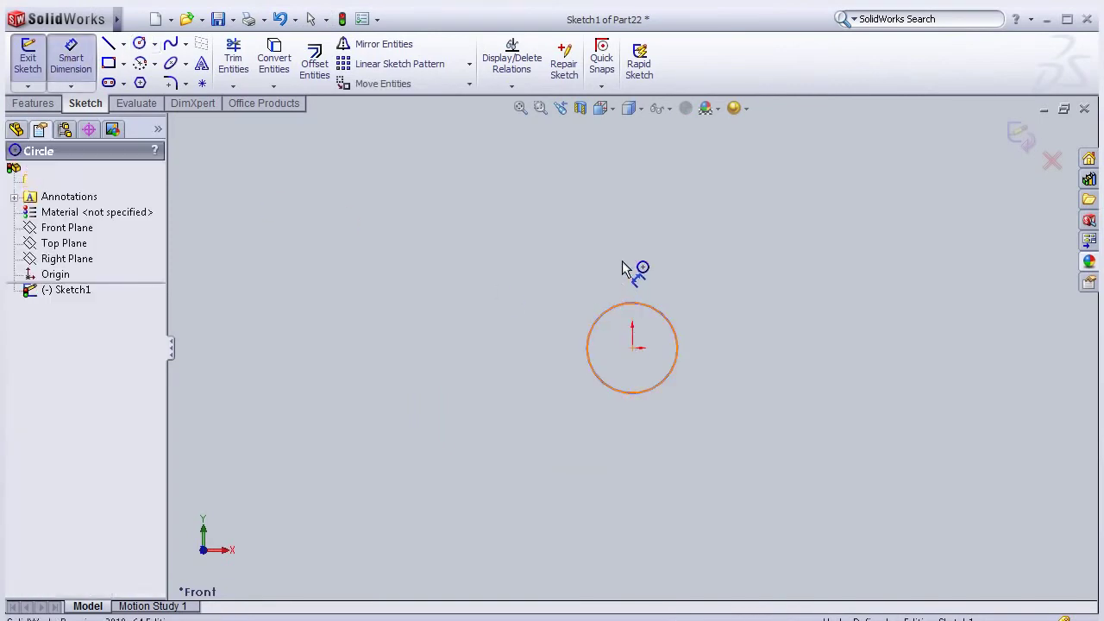
click(628, 262)
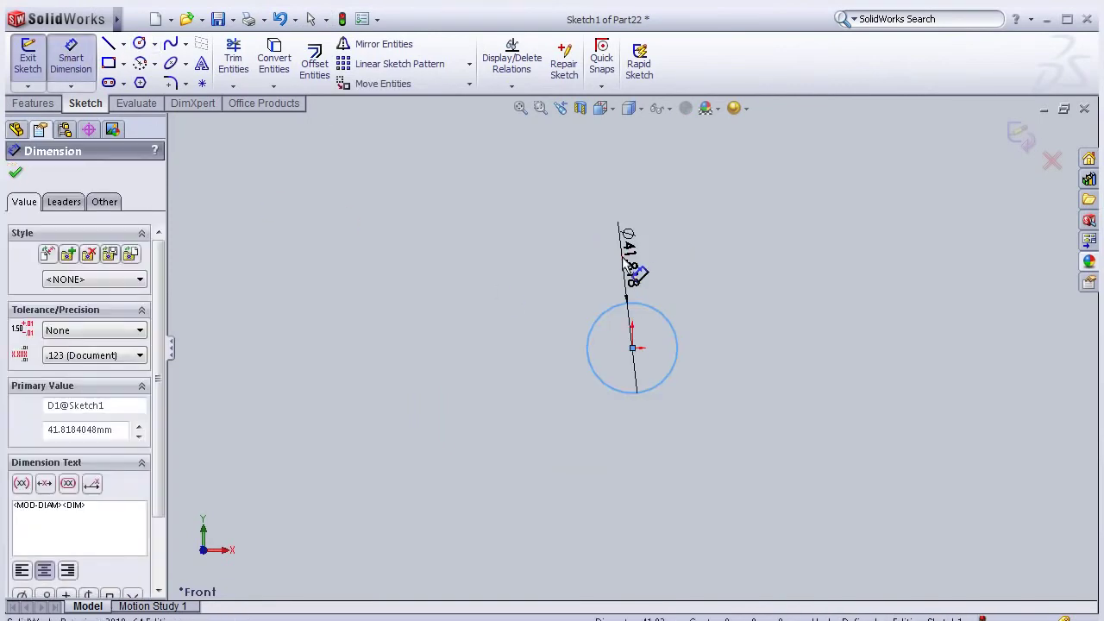
text(3)
click(557, 287)
click(33, 104)
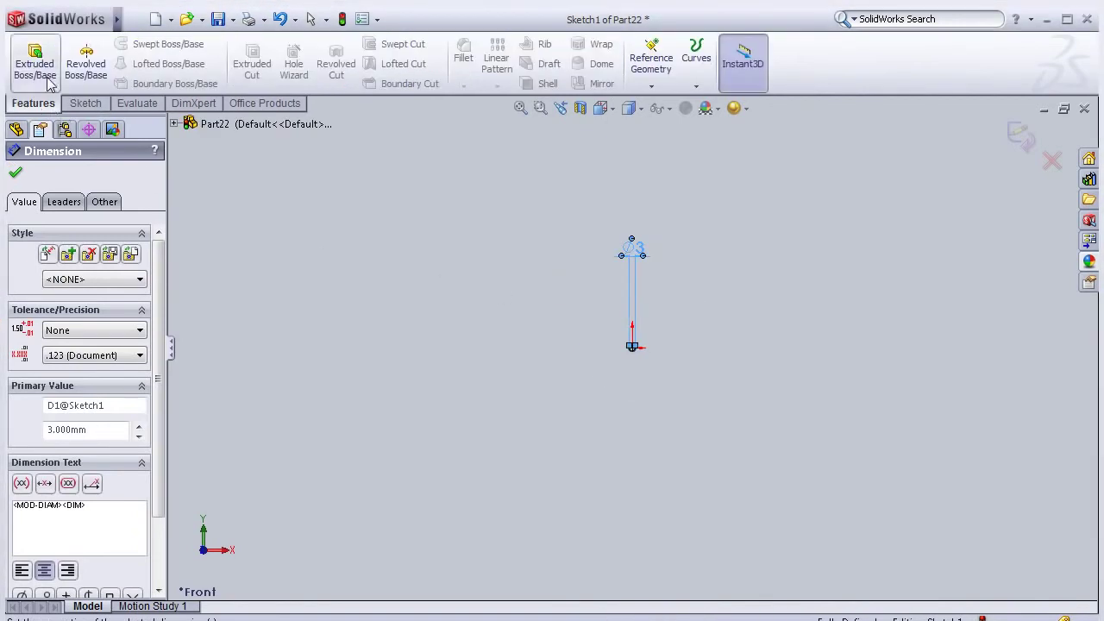
click(47, 78)
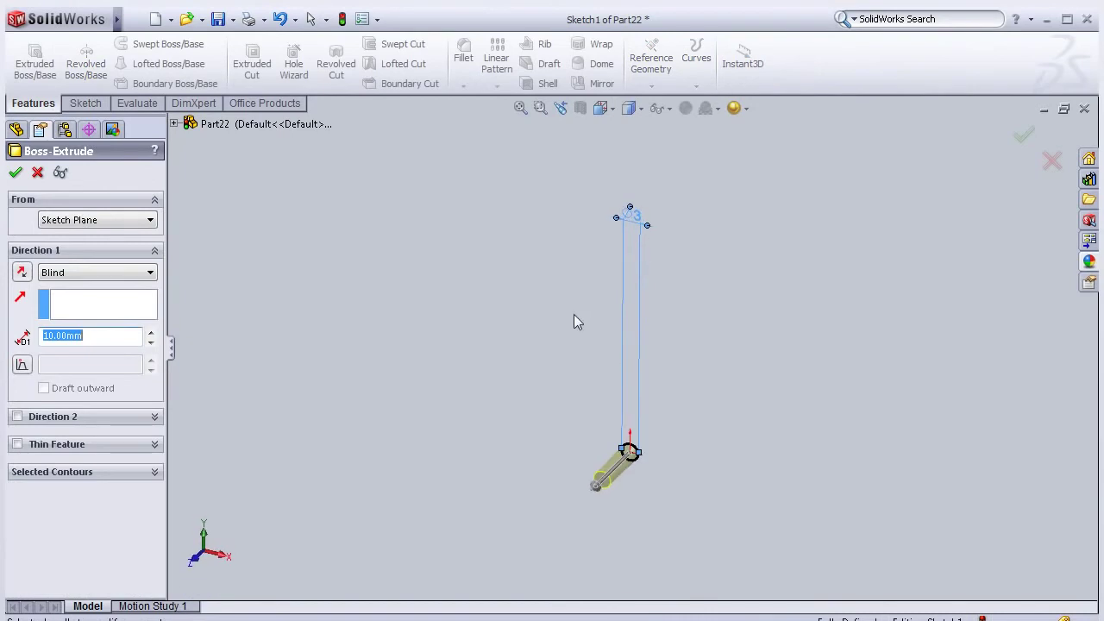
text(19)
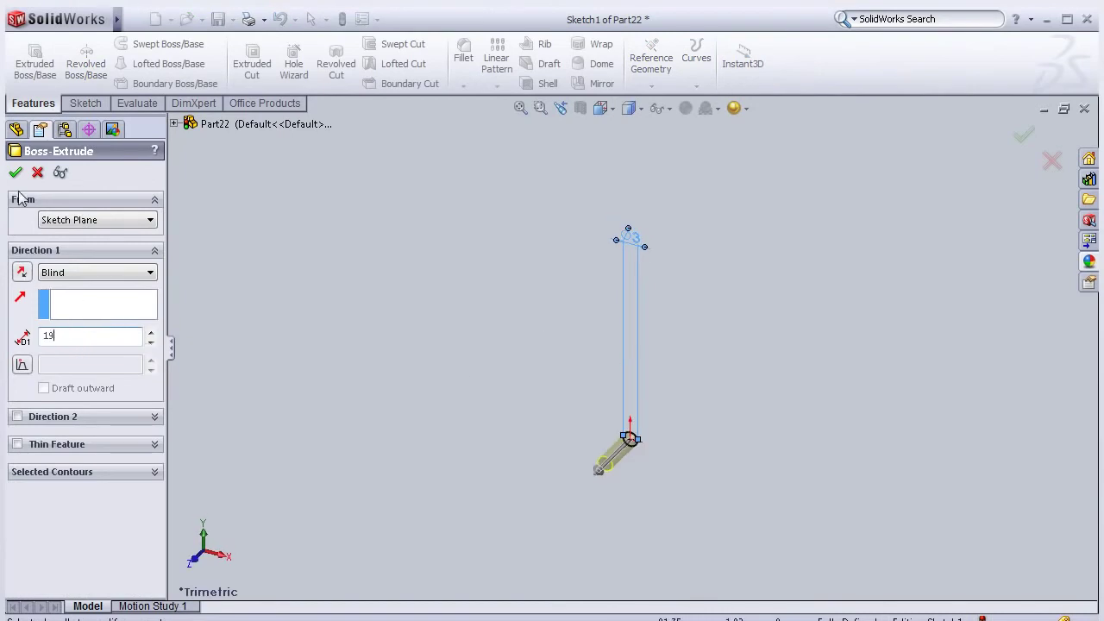
Accept the 19 mm blind extrusion as Boss-Extrude1, then select the rod's flat end face
click(15, 172)
scroll(614, 347, down, 2)
scroll(626, 318, up, 2)
scroll(604, 319, down, 4)
scroll(618, 320, down, 2)
scroll(700, 405, down, 1)
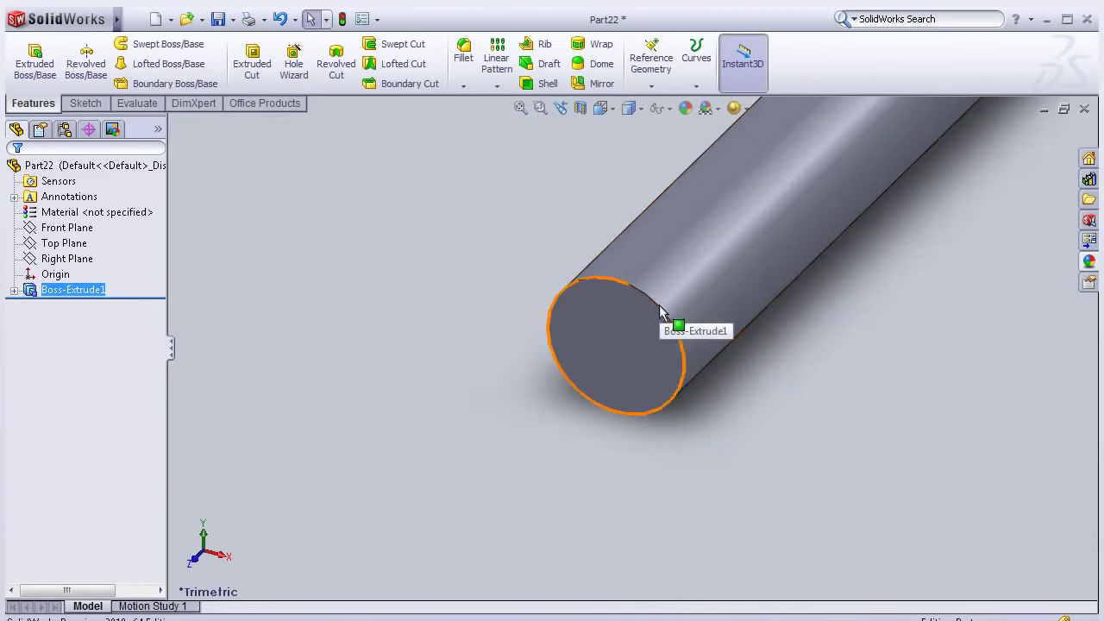
middle_drag(731, 326, 819, 314)
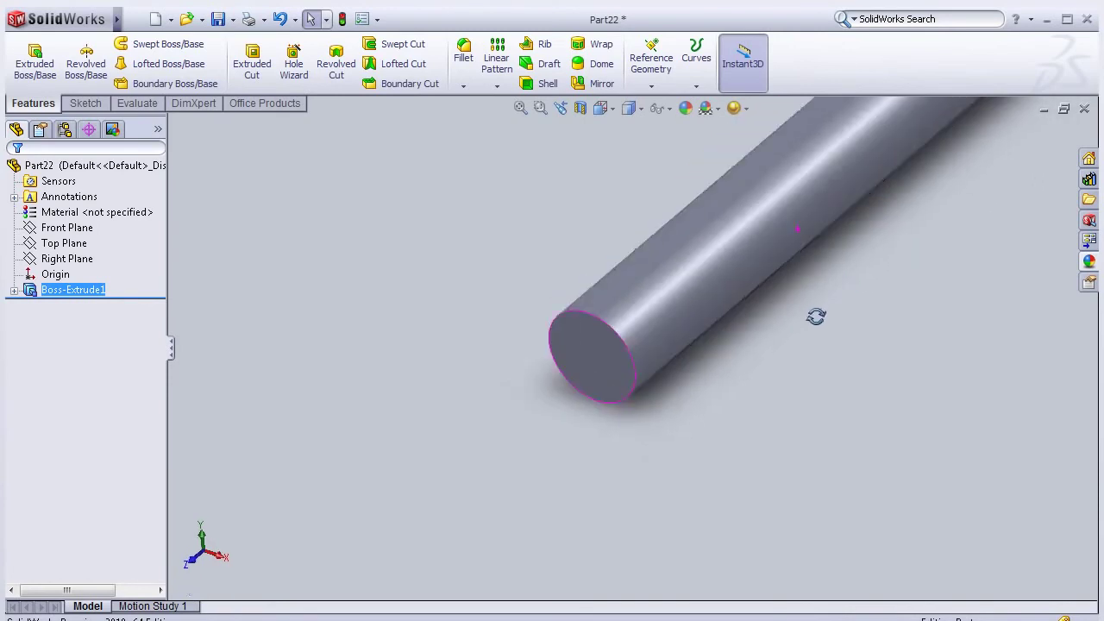
scroll(851, 253, up, 2)
scroll(888, 231, up, 2)
mouse_move(888, 231)
middle_down()
mouse_move(715, 375)
mouse_move(653, 323)
mouse_move(702, 281)
middle_up()
scroll(720, 333, down, 2)
scroll(701, 249, down, 2)
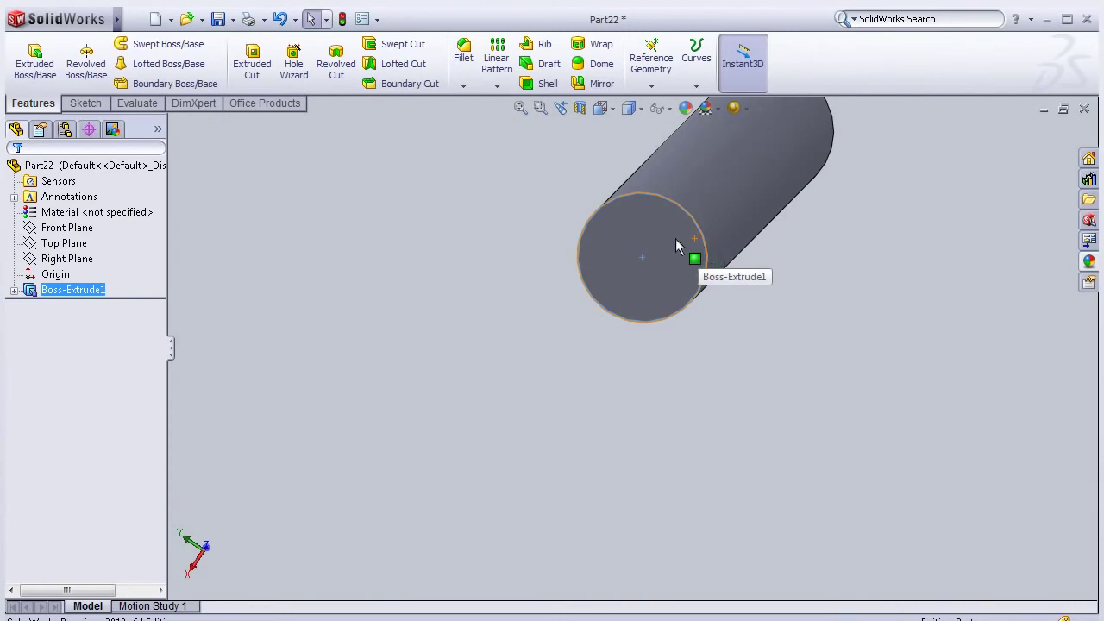
click(676, 239)
Sketch on the rod's end face, viewed Normal To, converting its circular edge into the sketch
click(735, 165)
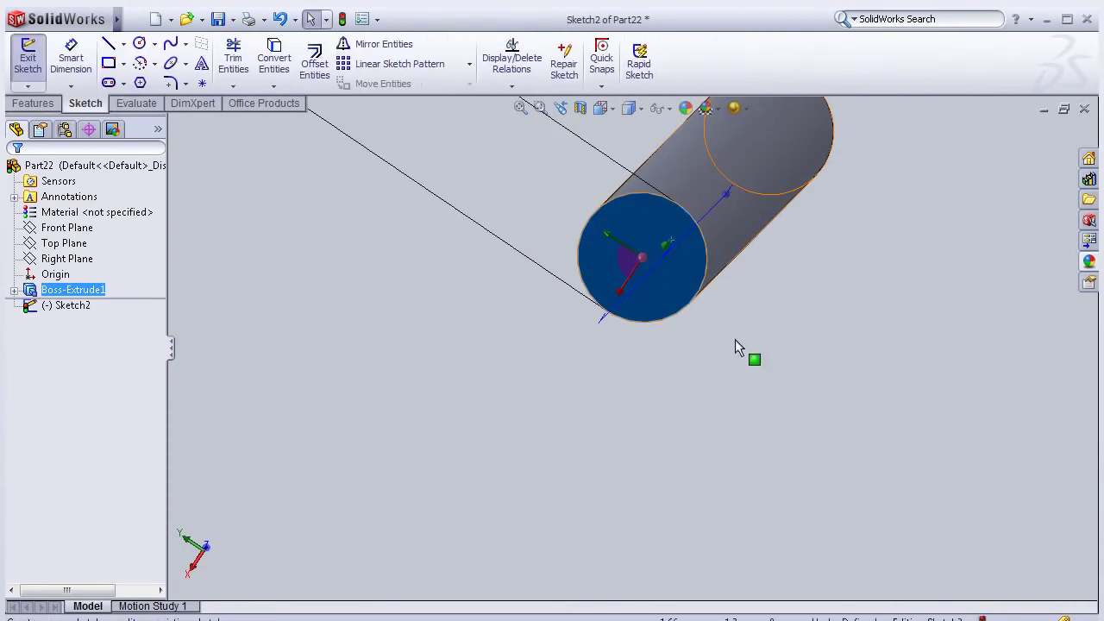
key(space)
key(Return)
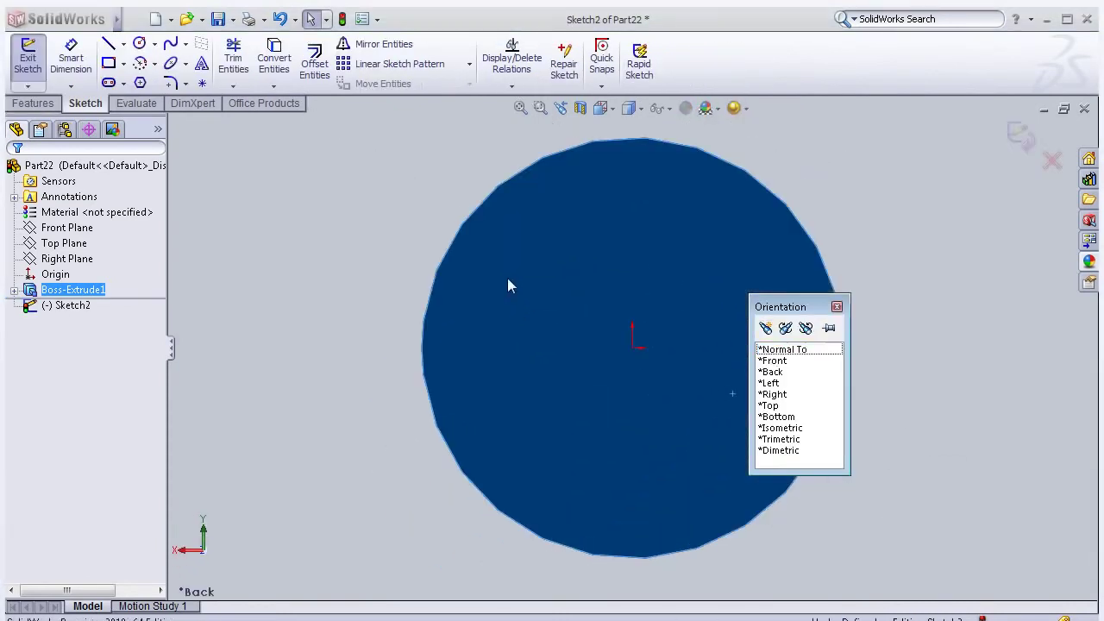
click(507, 187)
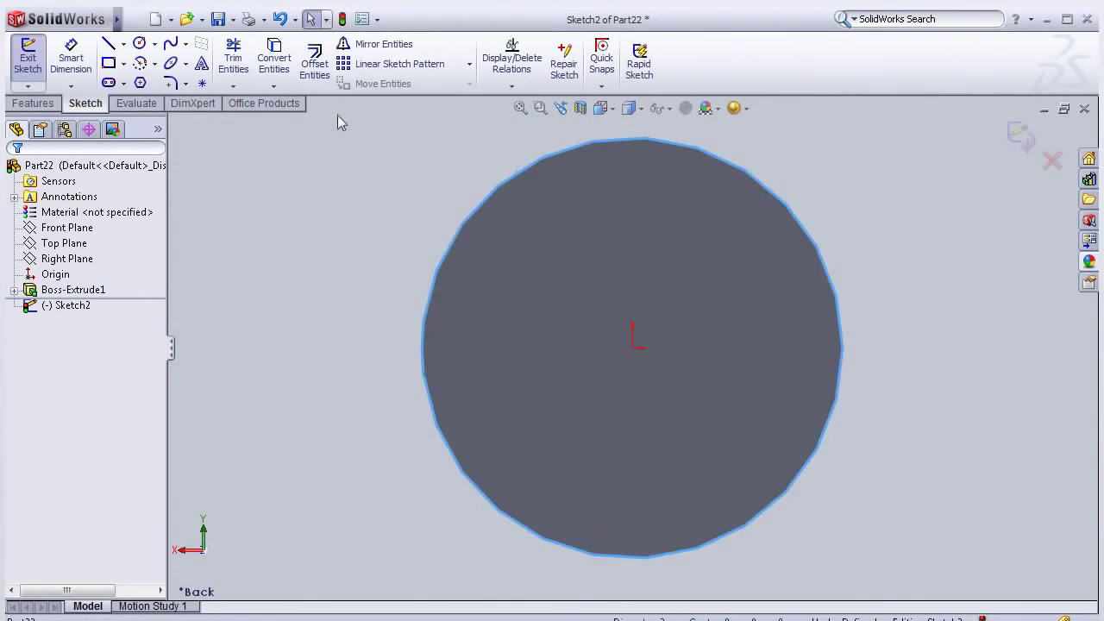
click(269, 68)
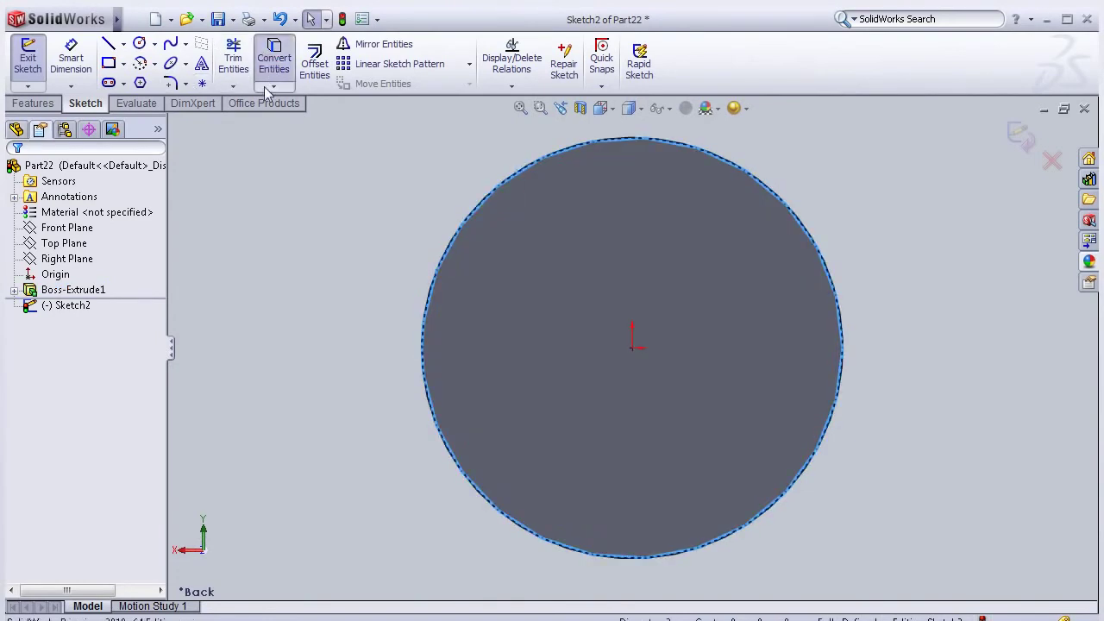
click(15, 176)
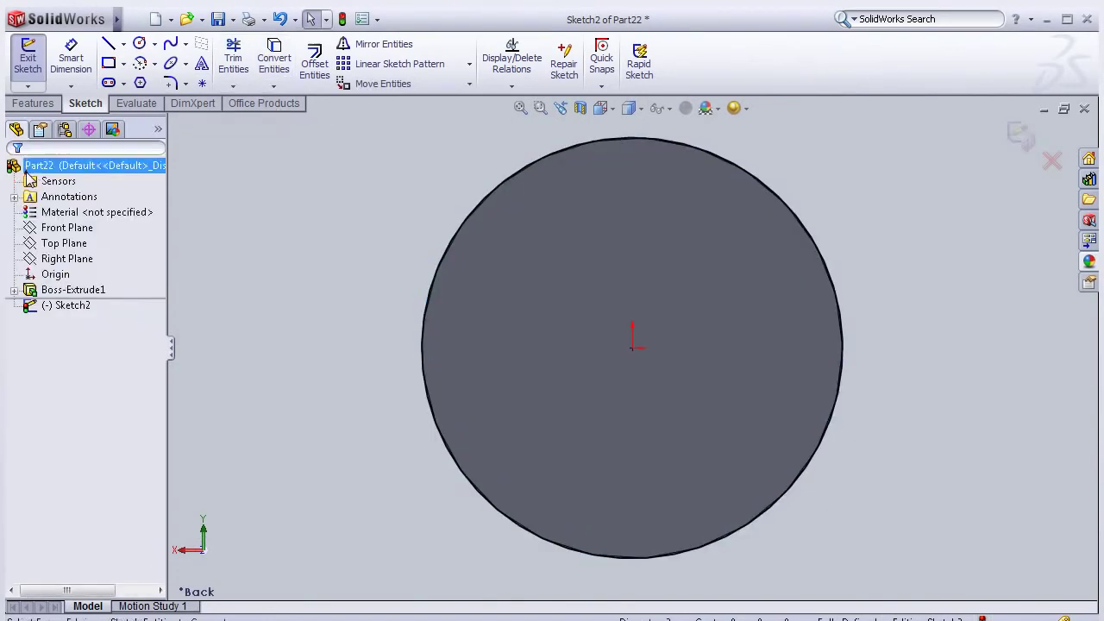
Extrude the converted circle 7 mm with a 12° draft into a pointed tip
click(32, 104)
click(32, 104)
text(7)
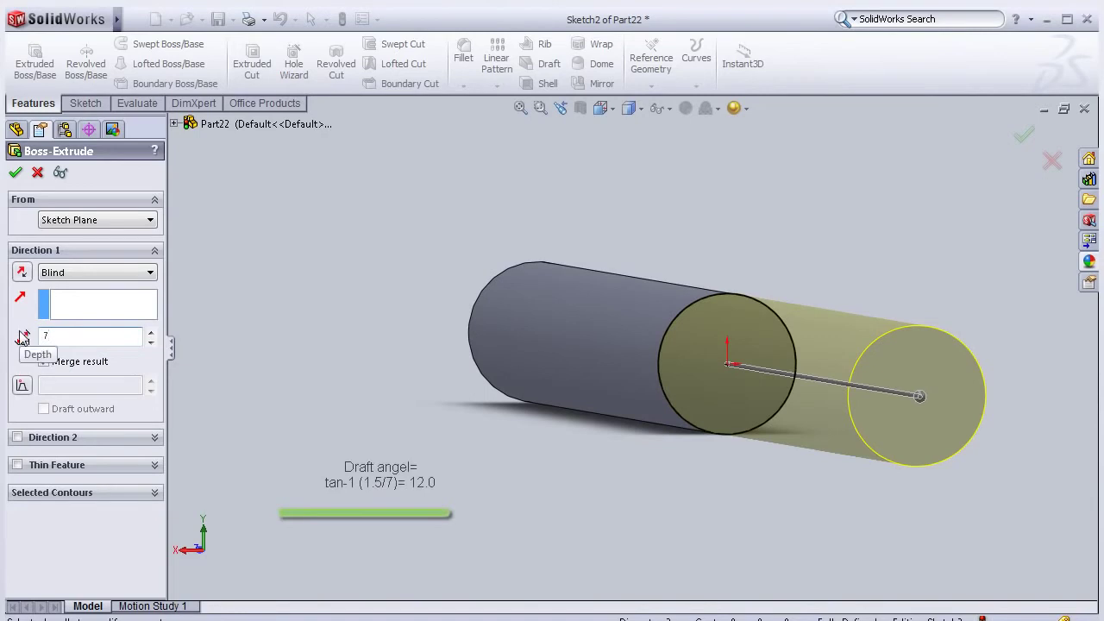
click(31, 387)
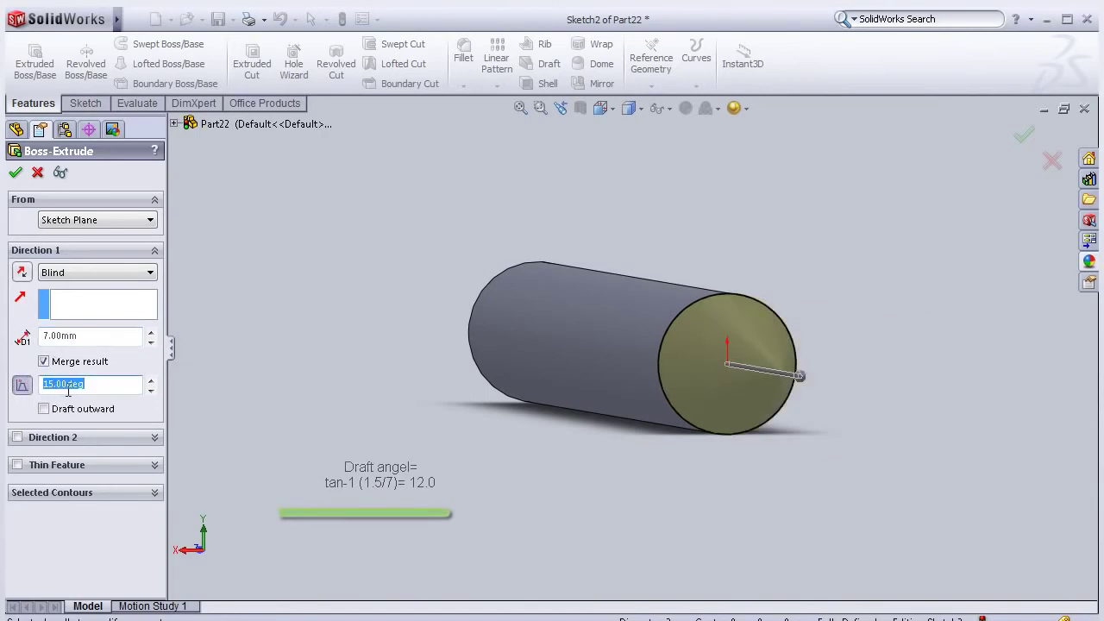
text(12)
key(Return)
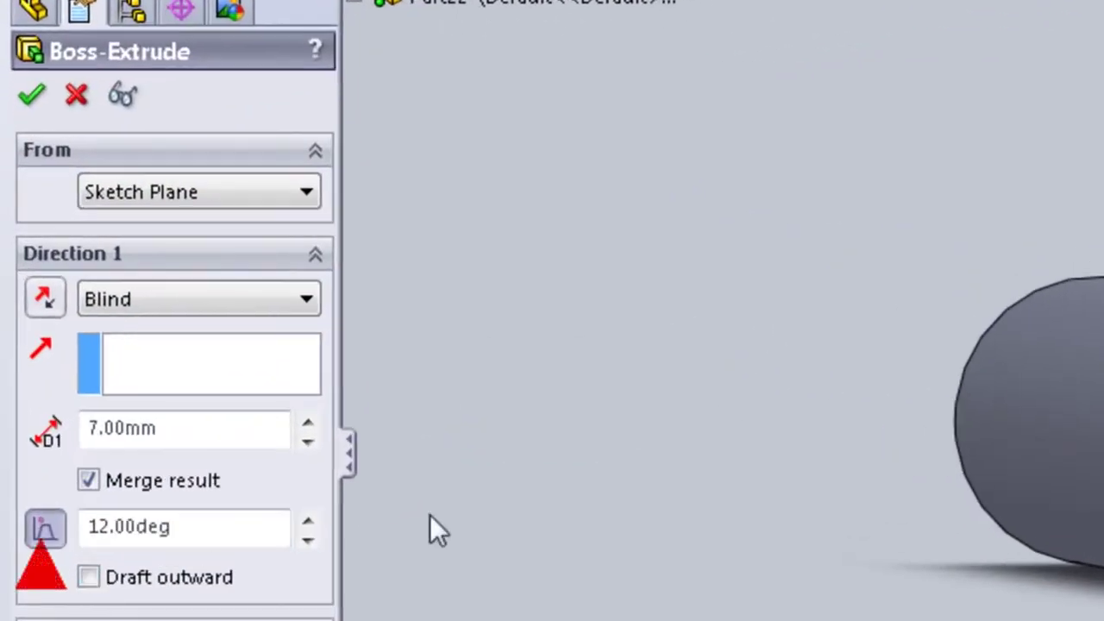
middle_drag(430, 532, 844, 194)
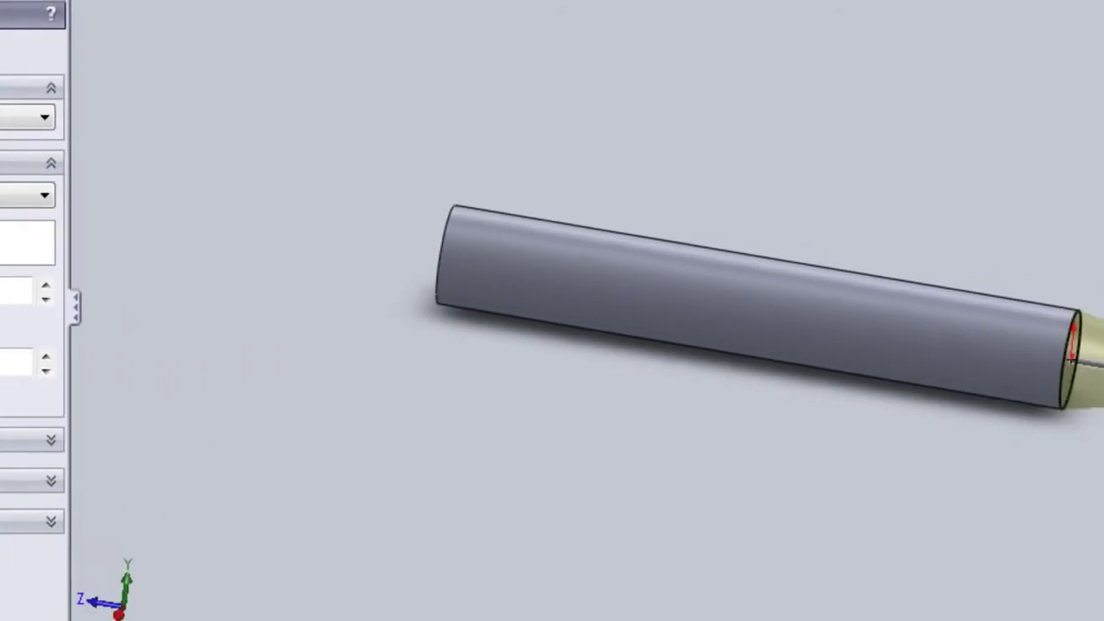
key(Return)
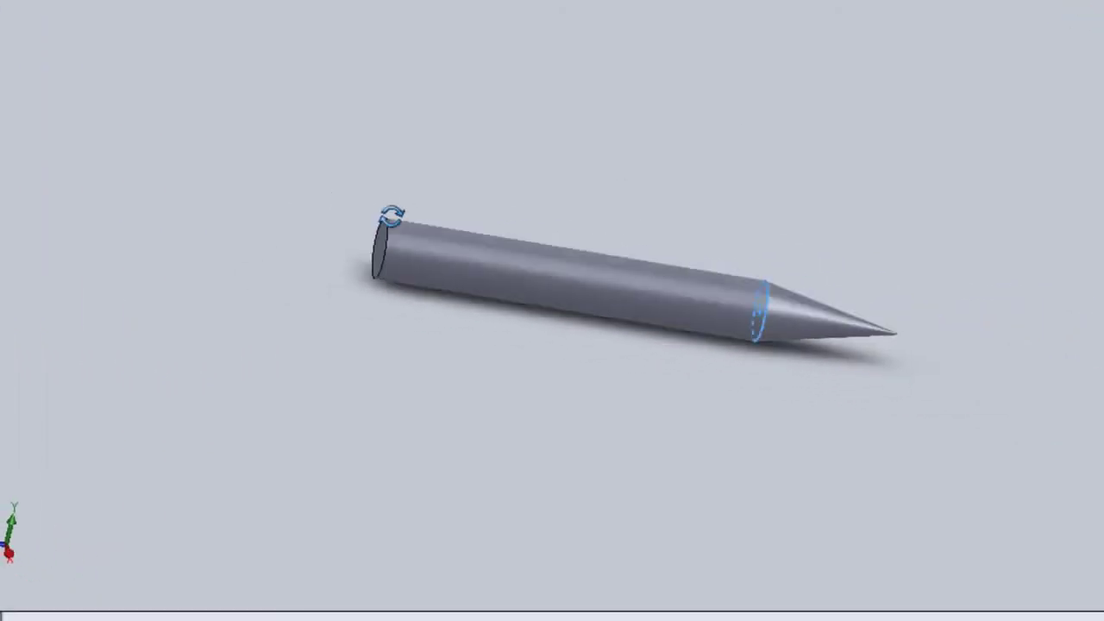
middle_drag(387, 217, 614, 326)
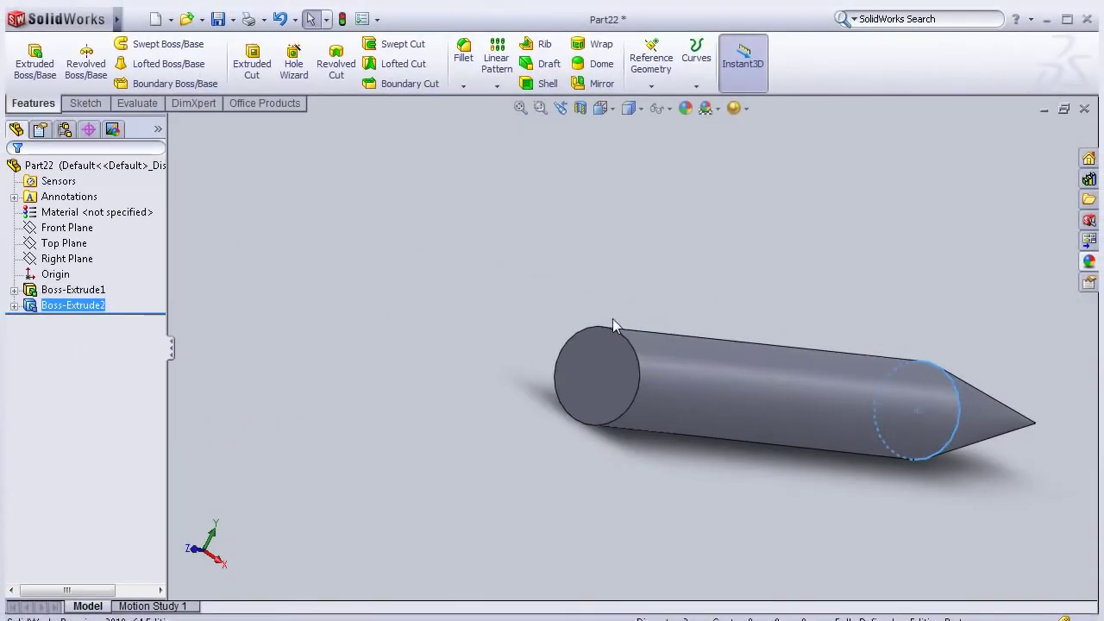
click(611, 373)
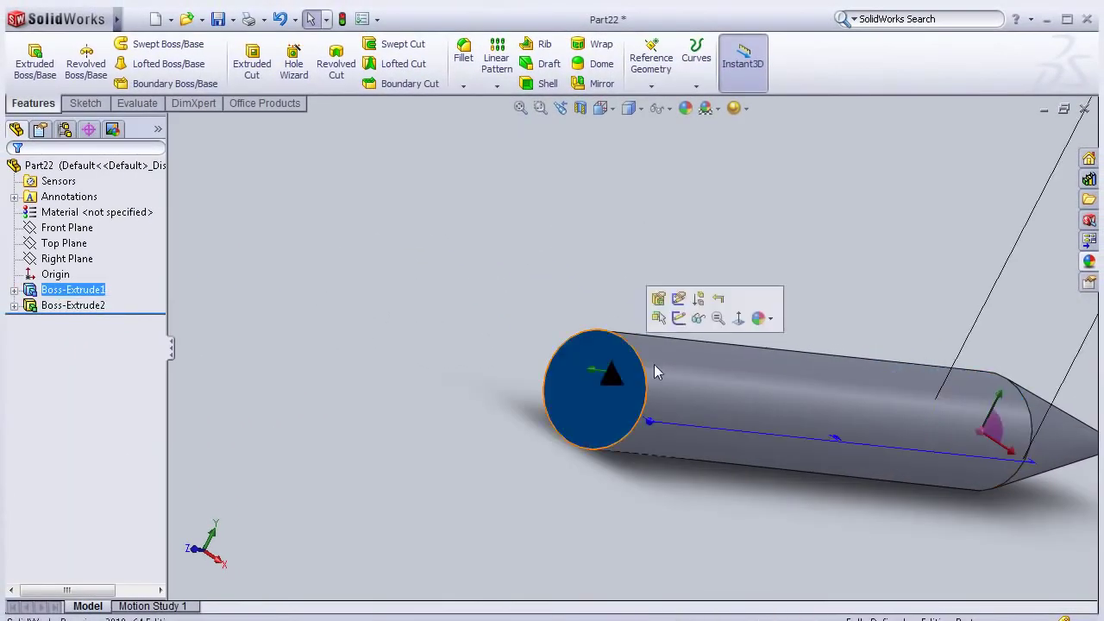
Sketch on the rod's opposite end face, viewed Normal To, converting its edge into a circle
click(678, 318)
key(space)
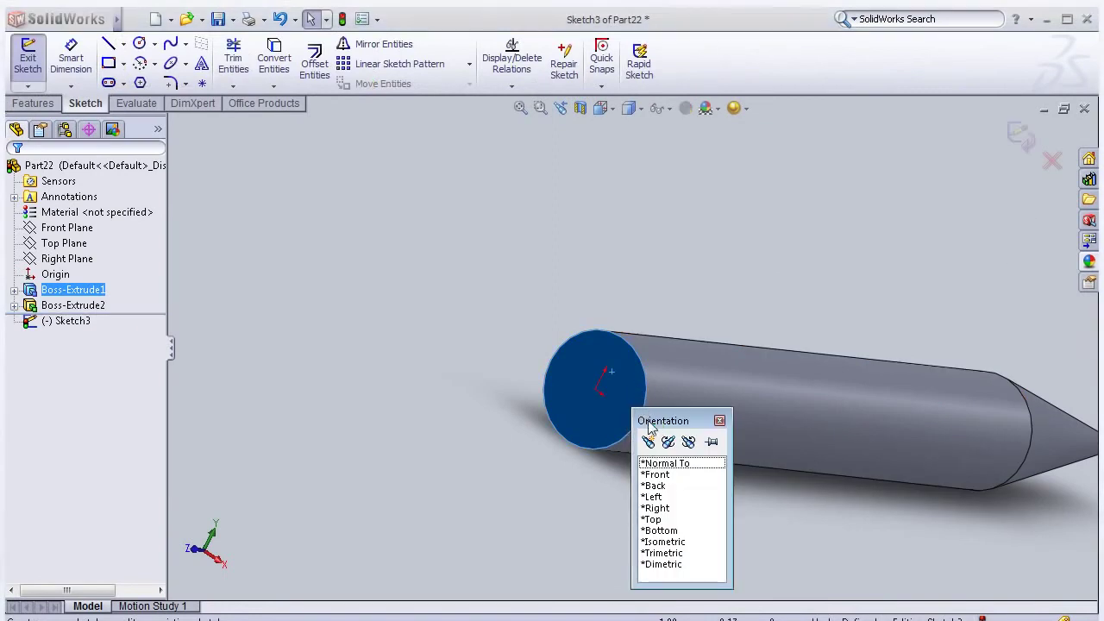
click(657, 465)
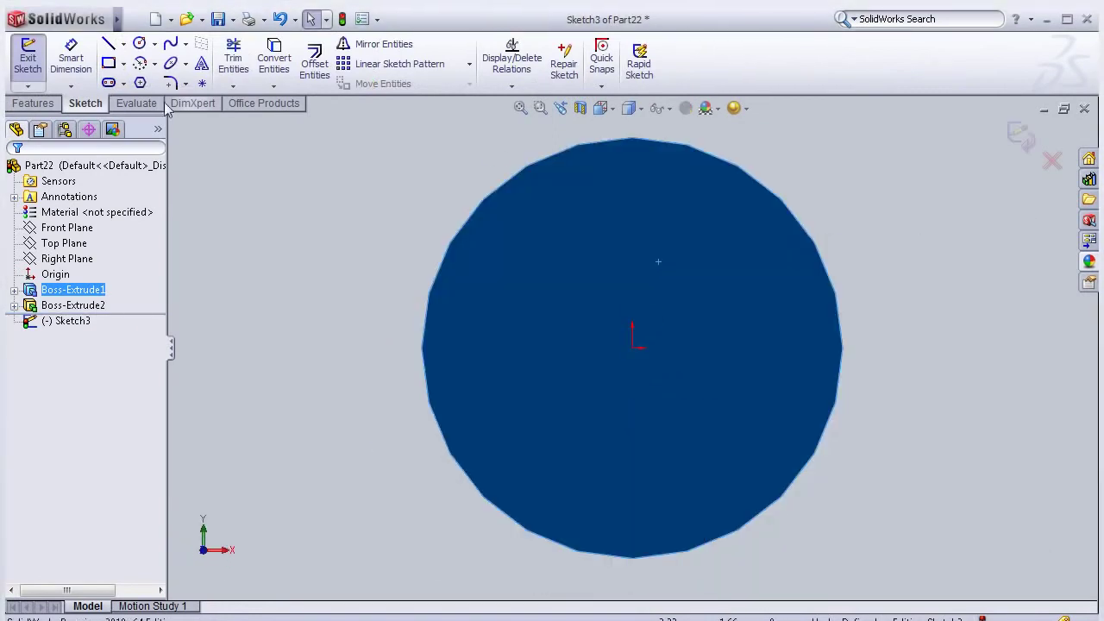
click(485, 161)
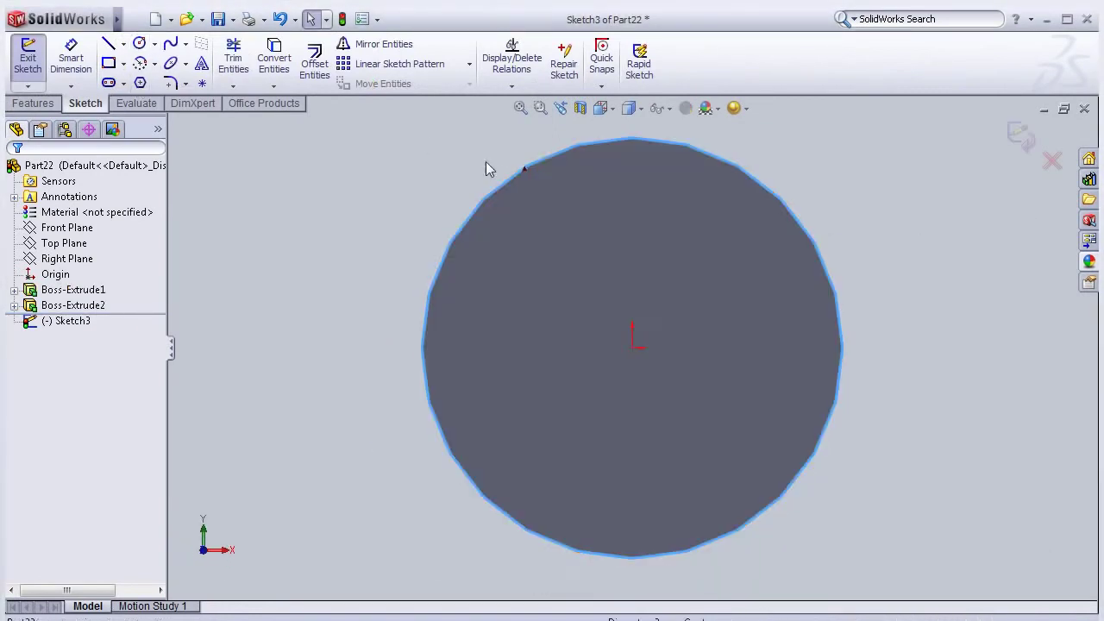
click(276, 63)
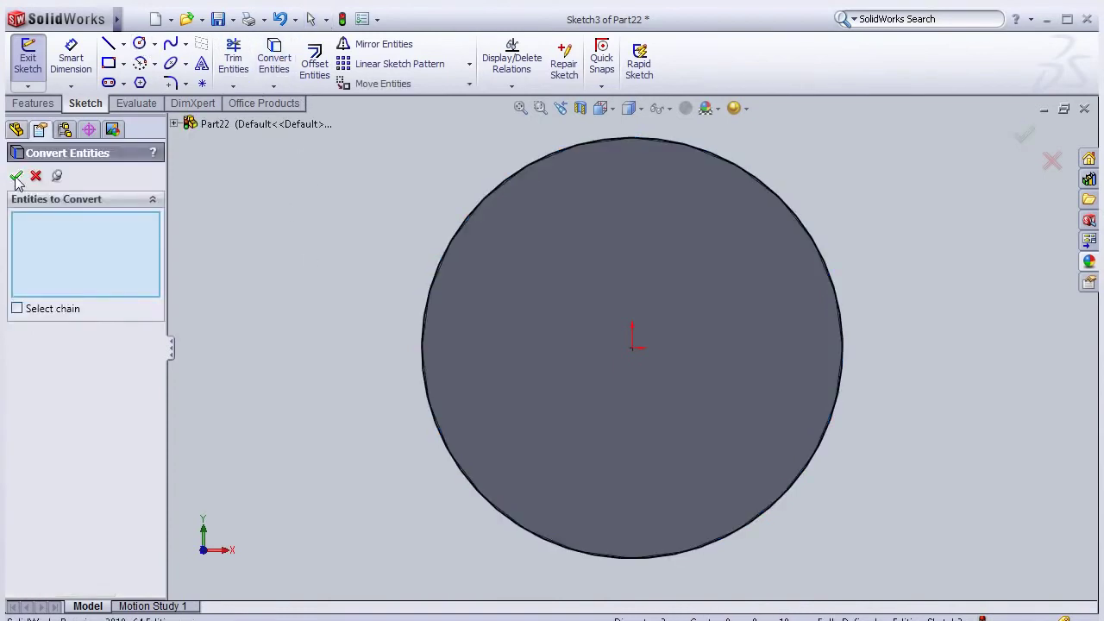
click(16, 177)
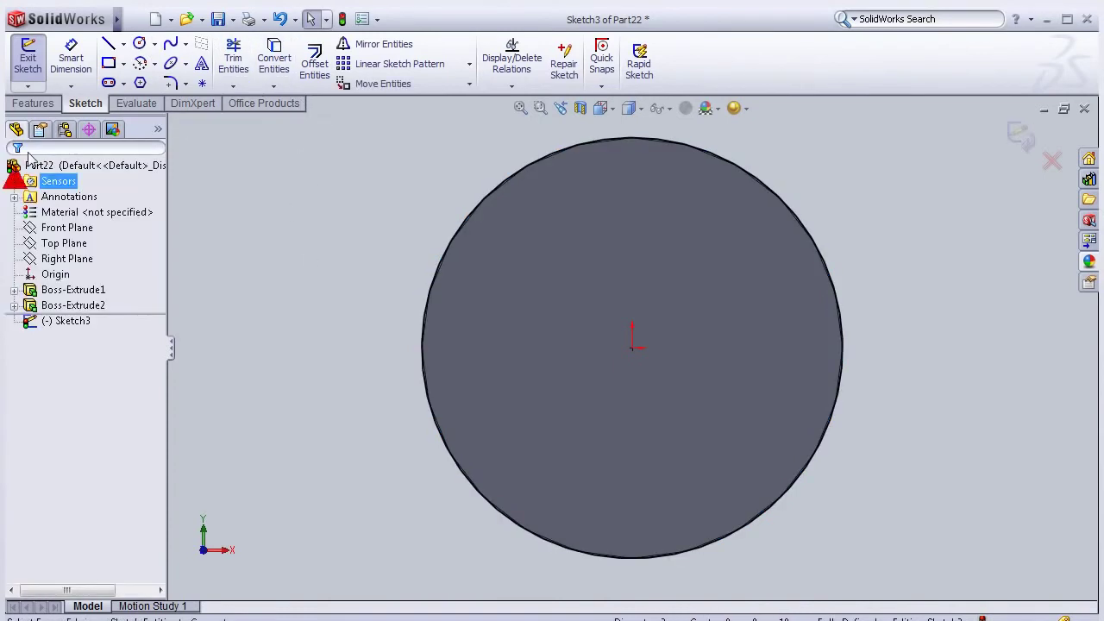
Extrude the circle 3 mm blind with a 30° outward draft as Boss-Extrude3
click(33, 103)
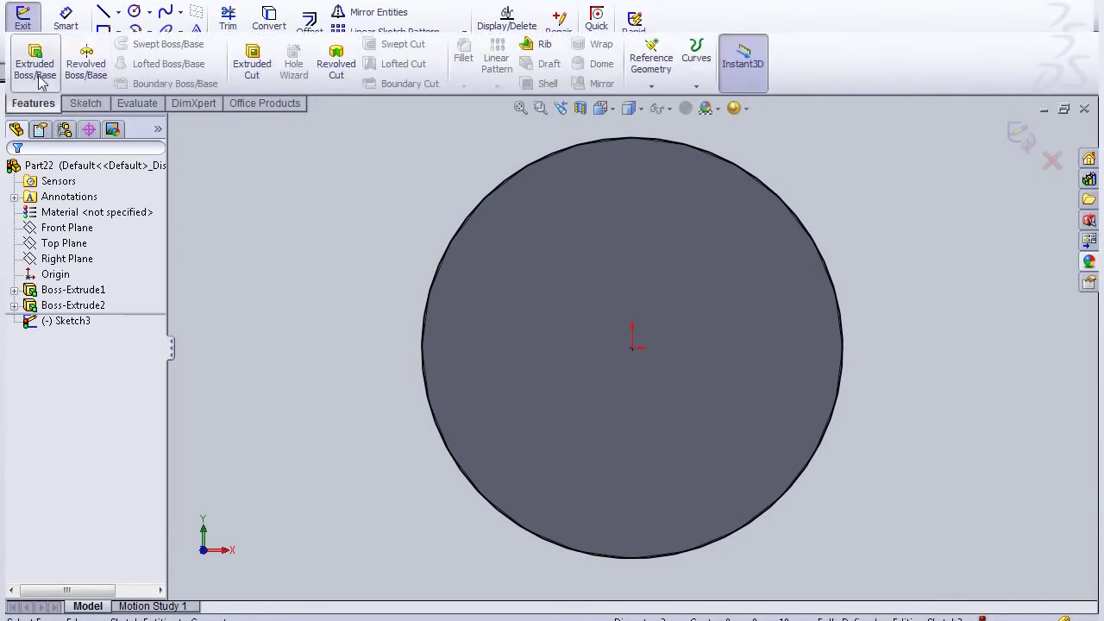
click(34, 60)
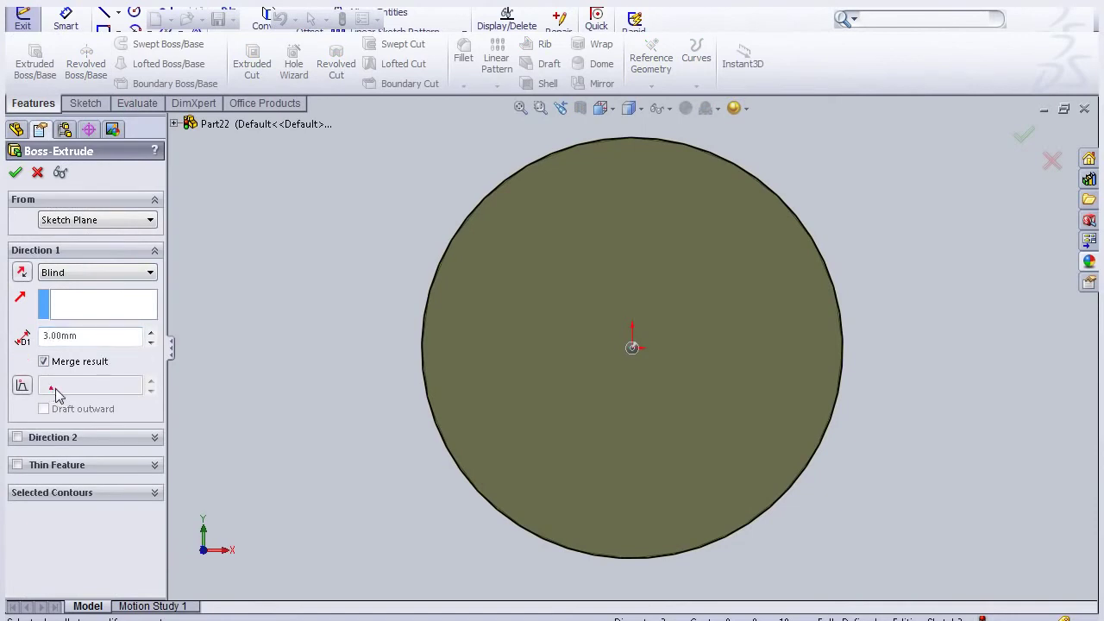
click(22, 385)
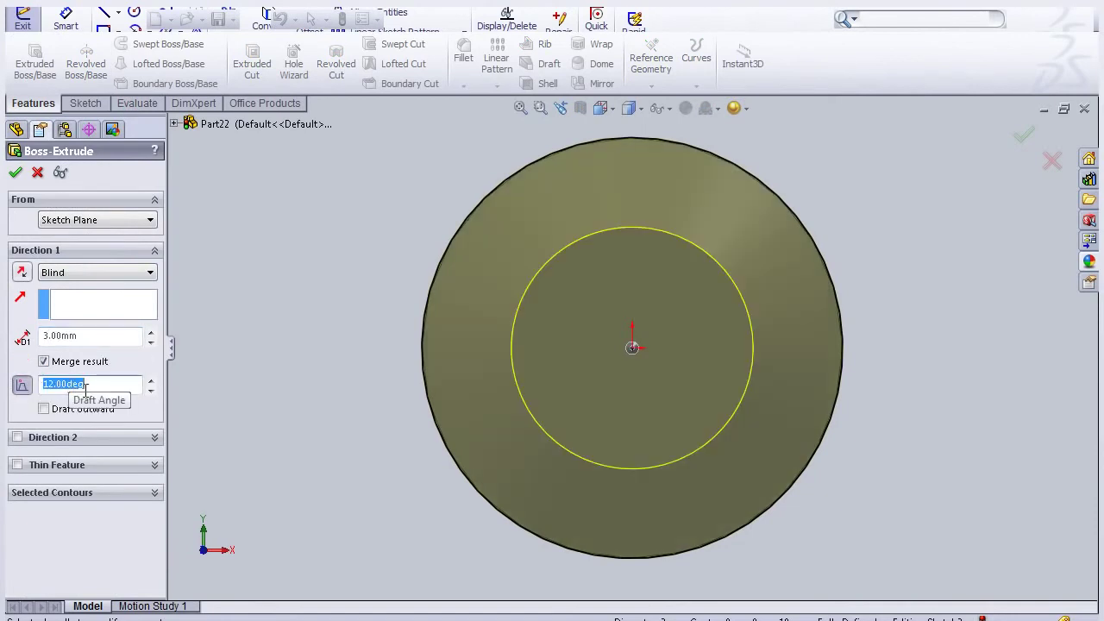
text(30)
key(Return)
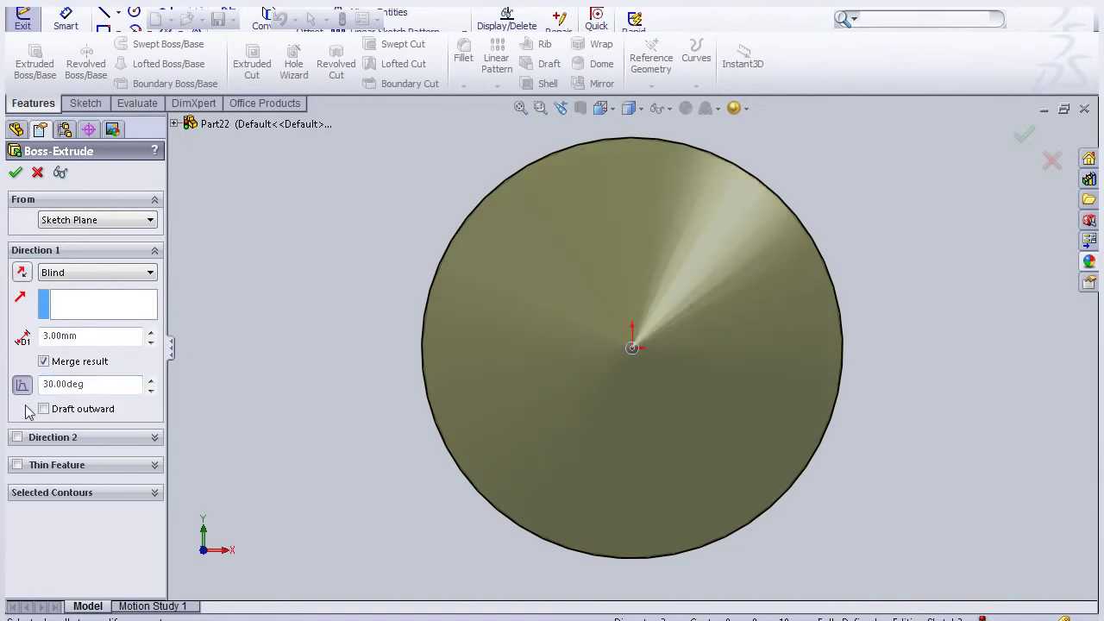
click(44, 409)
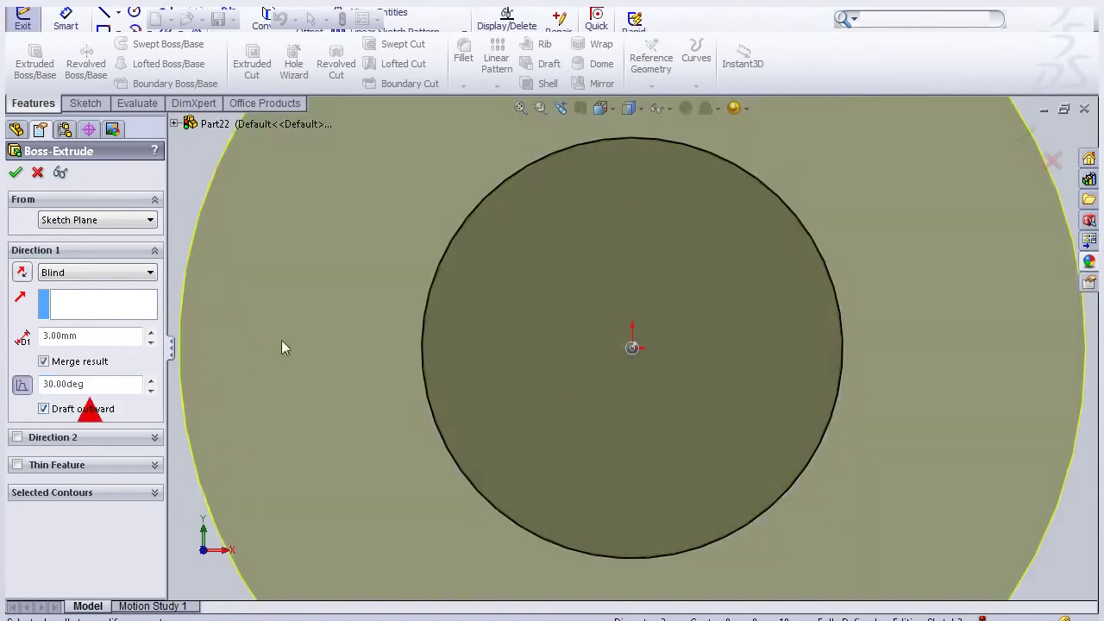
key(Return)
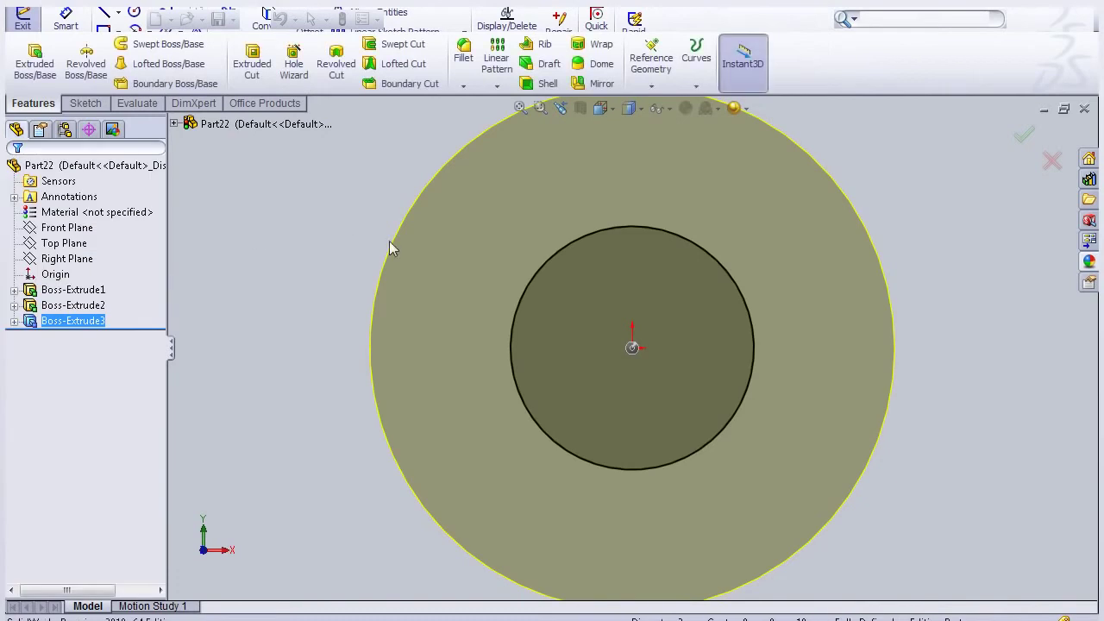
Round the edge where the shank meets the tip with a 68 mm fillet
mouse_move(698, 303)
middle_down()
mouse_move(595, 319)
mouse_move(544, 265)
mouse_move(511, 263)
mouse_move(491, 308)
mouse_move(609, 311)
middle_up()
scroll(545, 259, down, 3)
scroll(767, 298, up, 3)
scroll(767, 298, up, 2)
scroll(720, 290, down, 3)
scroll(716, 292, up, 3)
scroll(788, 328, down, 3)
middle_drag(788, 336, 754, 320)
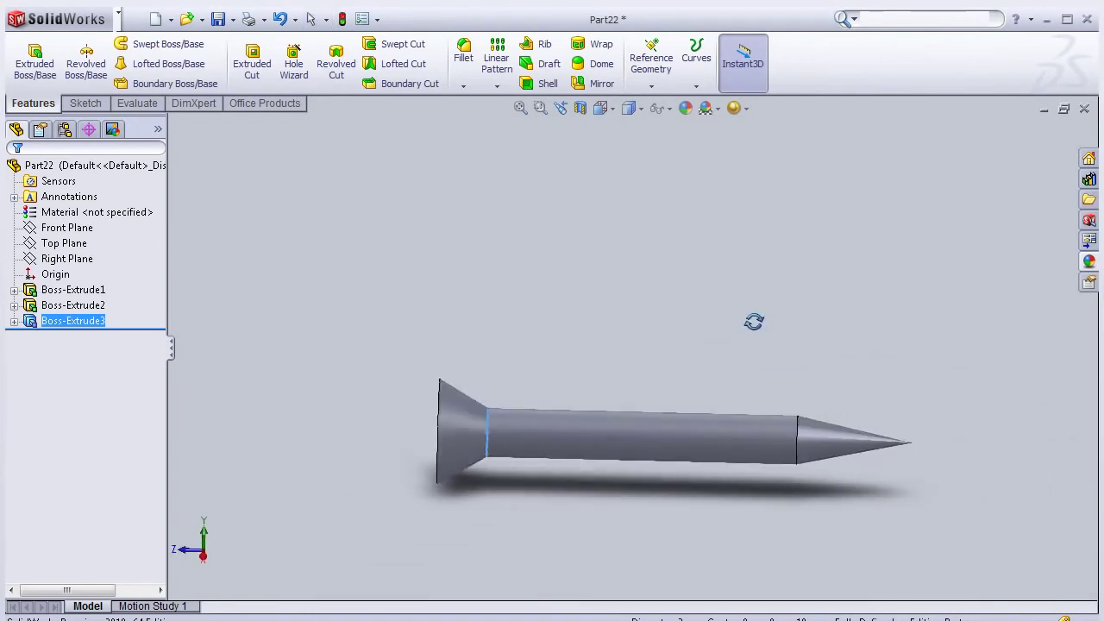
scroll(771, 329, up, 2)
click(470, 67)
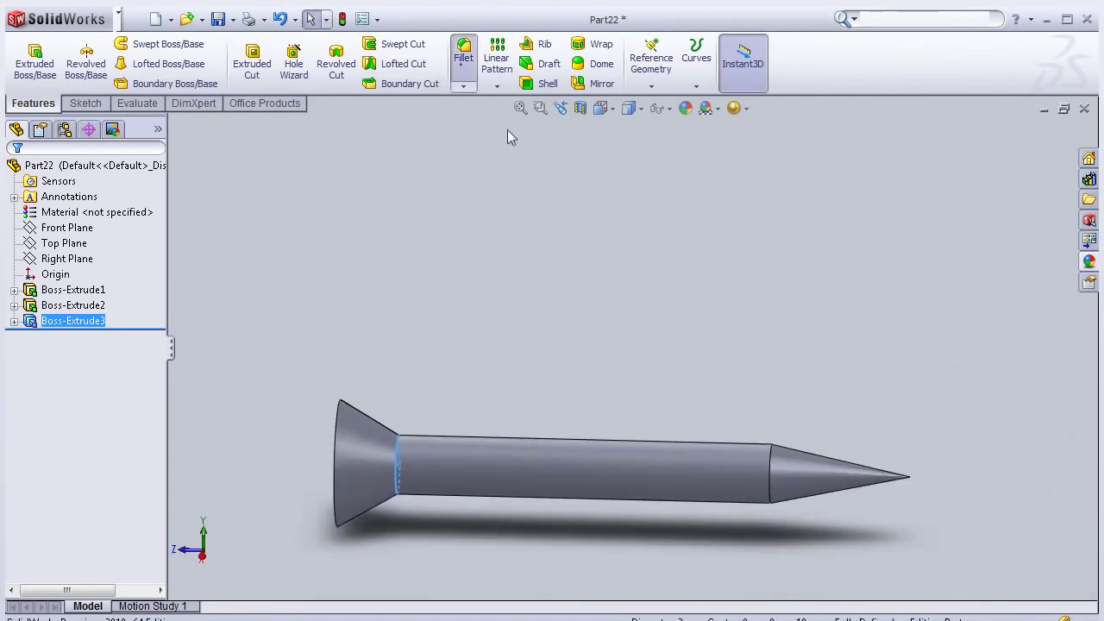
click(770, 466)
text(68)
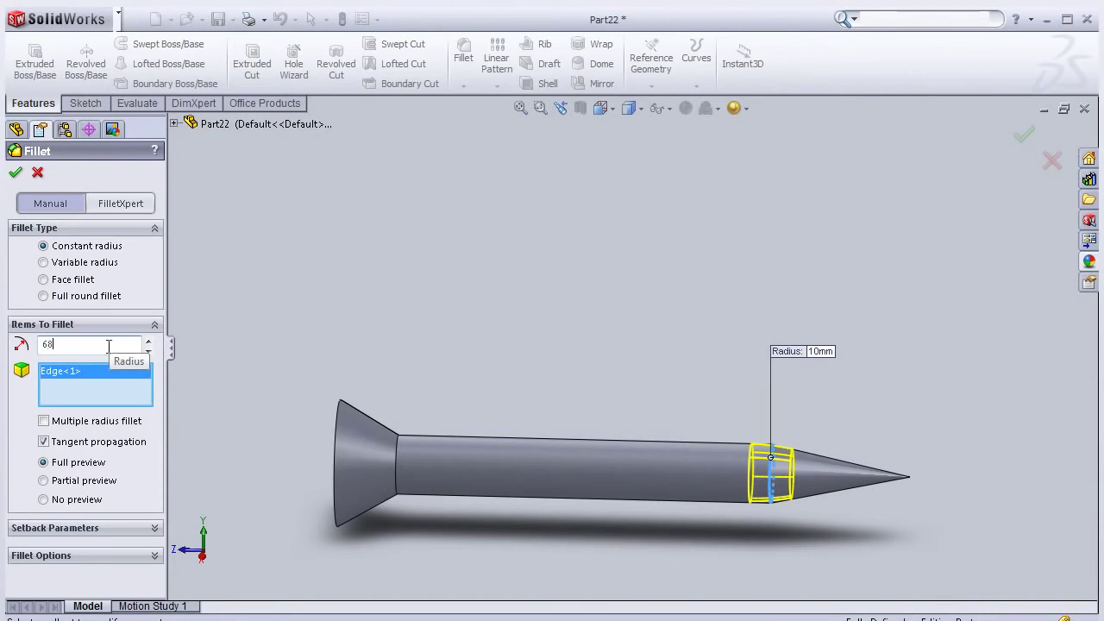
key(Return)
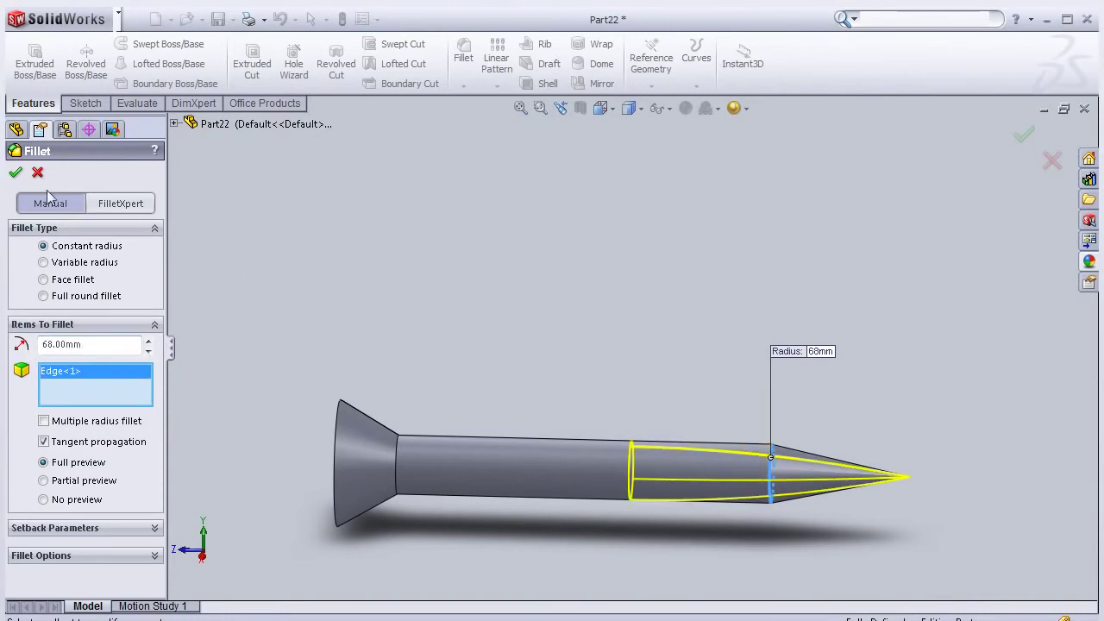
click(16, 173)
Orbit the screw to inspect the rounded tip, ending with head left and tip right
middle_drag(446, 429, 407, 414)
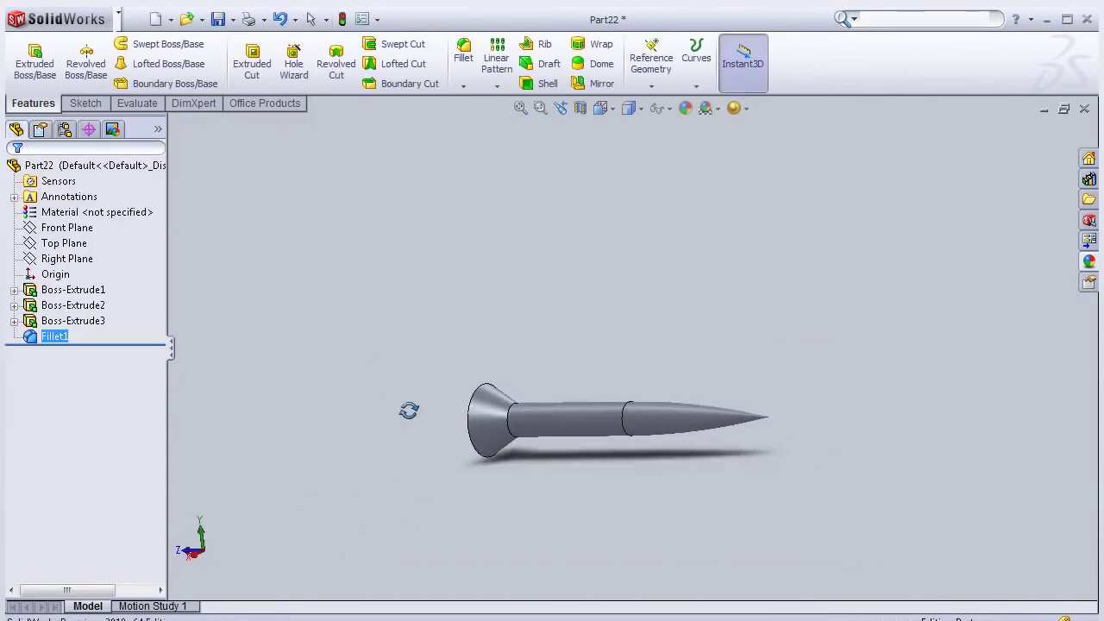
scroll(492, 423, up, 3)
scroll(759, 332, down, 3)
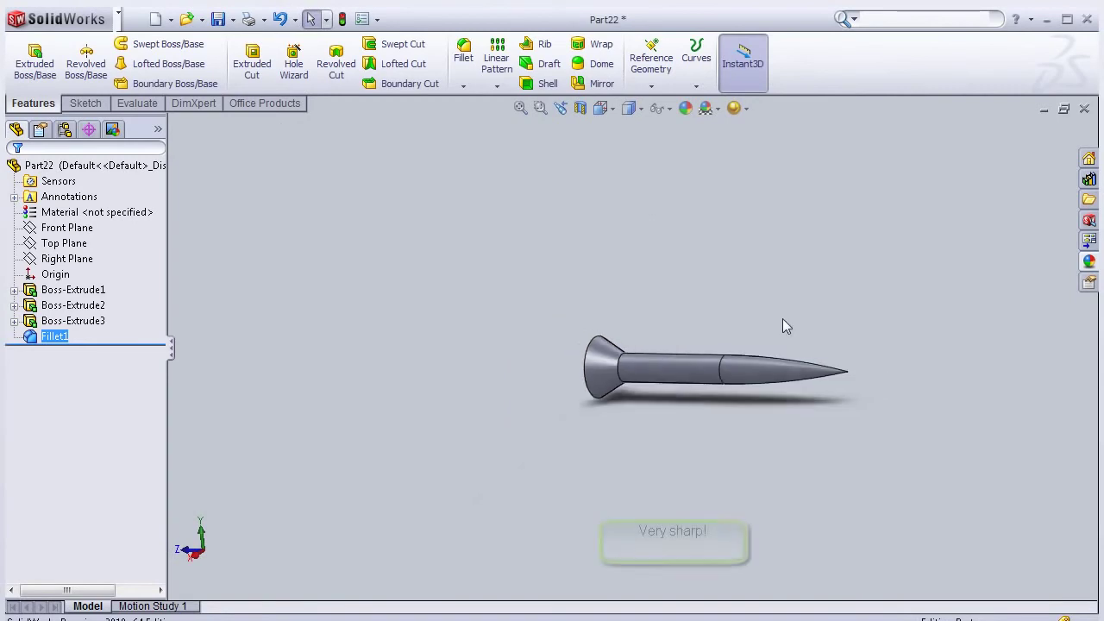
middle_drag(782, 318, 630, 346)
scroll(744, 345, up, 3)
mouse_move(720, 346)
middle_down()
mouse_move(651, 353)
mouse_move(693, 347)
middle_up()
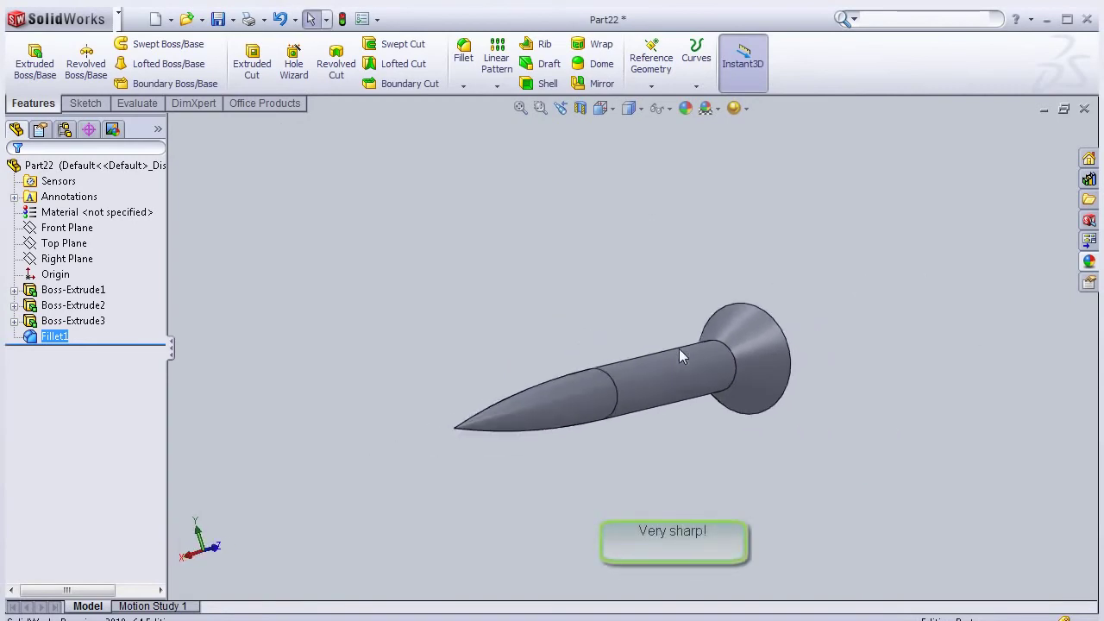
scroll(679, 348, up, 2)
mouse_move(409, 385)
middle_down()
mouse_move(546, 363)
mouse_move(315, 368)
mouse_move(241, 350)
mouse_move(252, 347)
middle_up()
Start a new sketch on the round head face, viewed Normal To
click(590, 422)
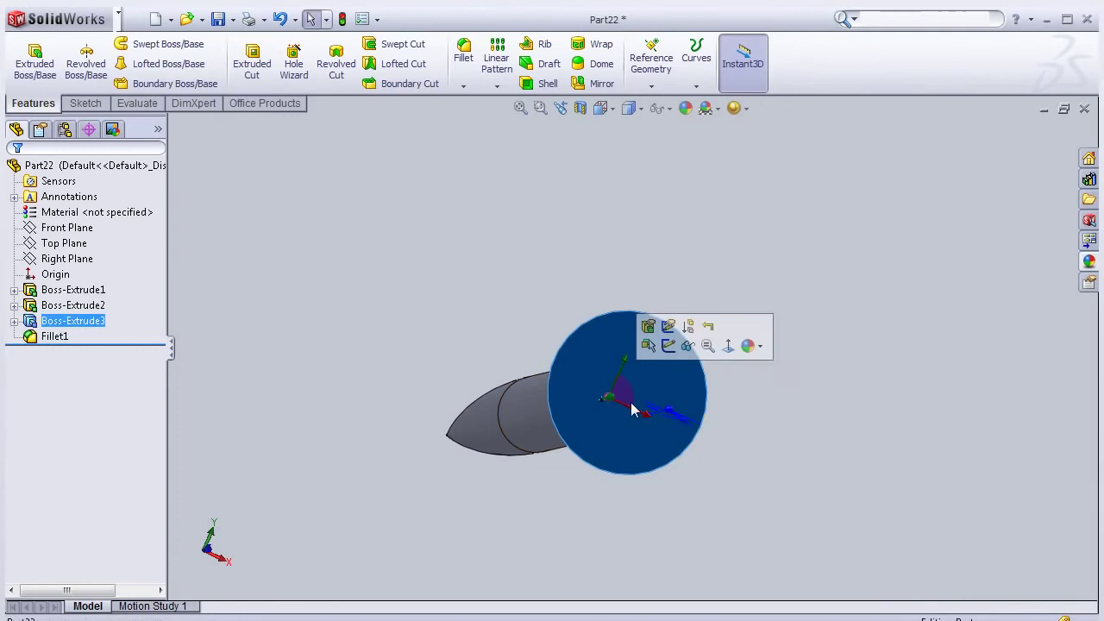
click(668, 346)
key(space)
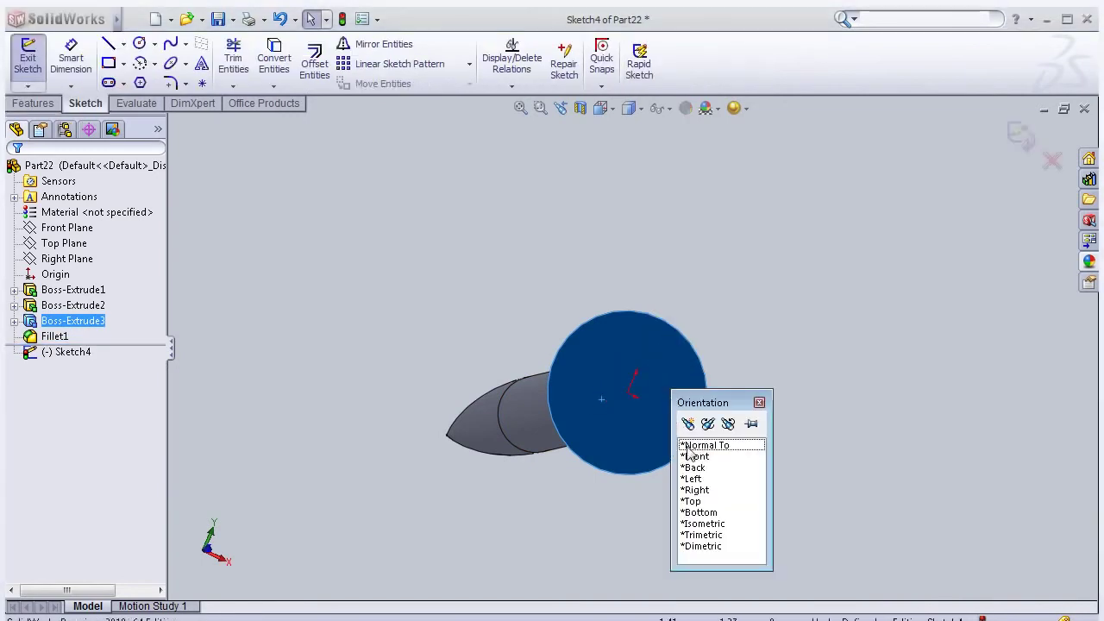
click(690, 448)
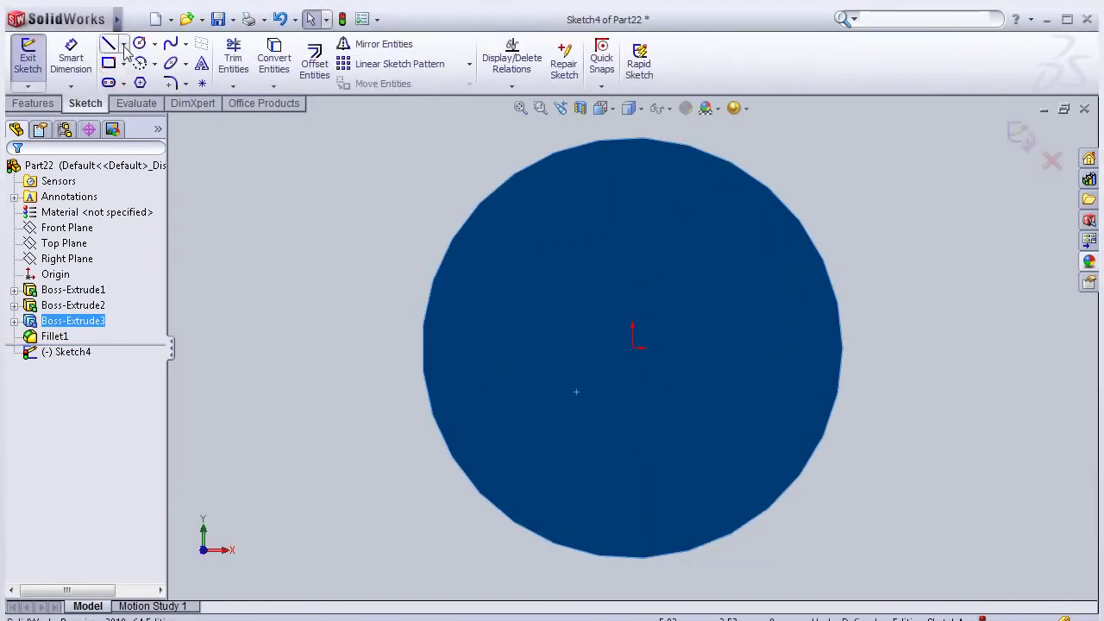
click(140, 84)
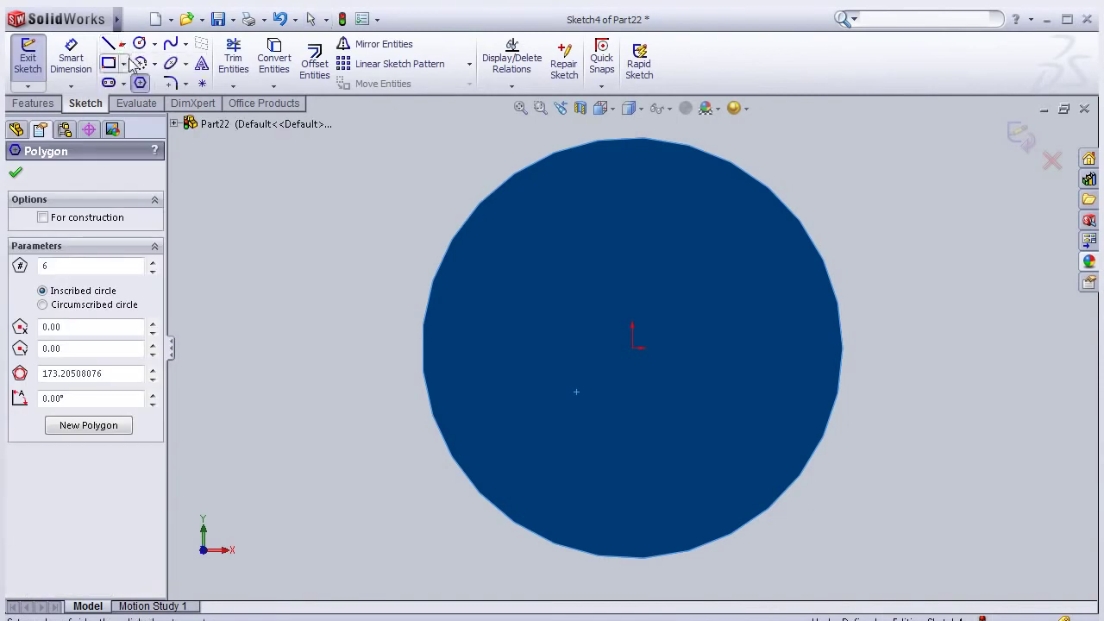
key(Escape)
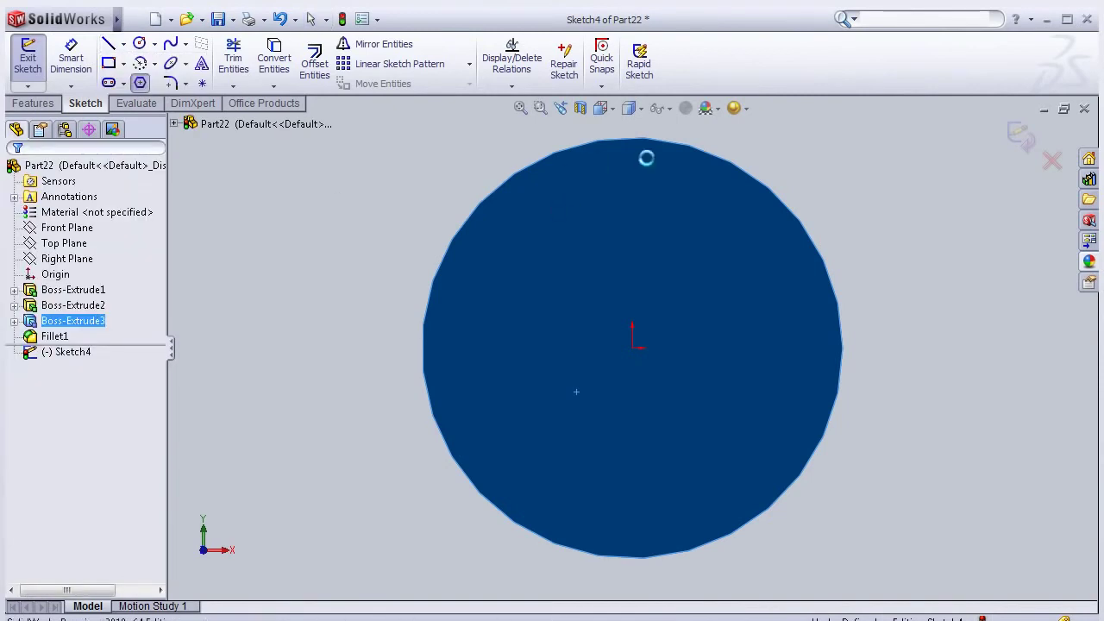
Draw a vertical and a horizontal centreline across the head face
key(l)
click(633, 135)
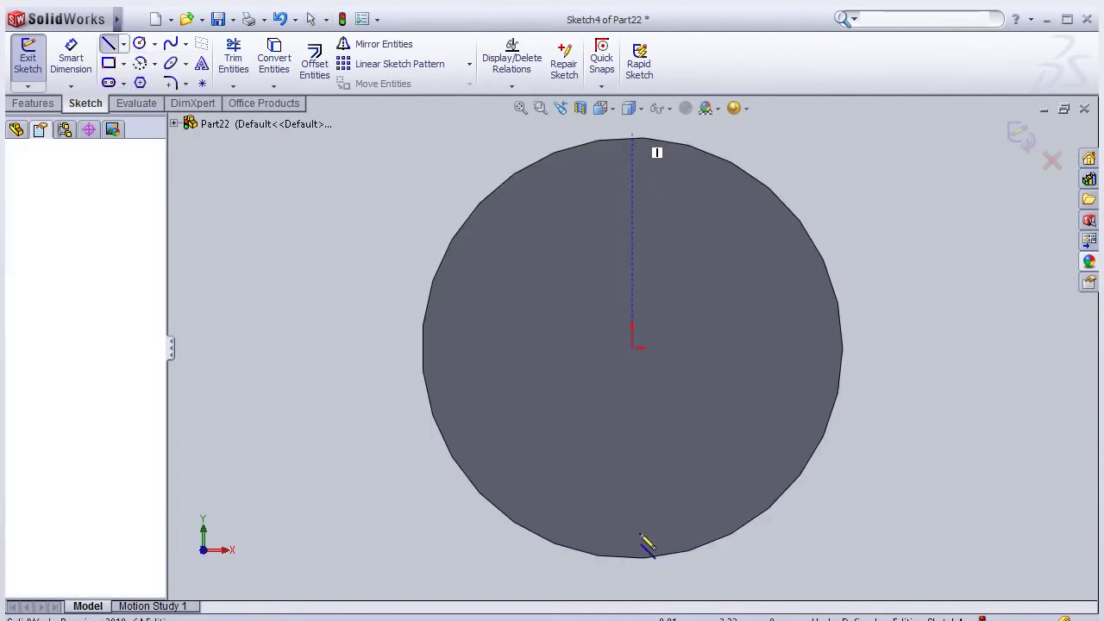
click(632, 585)
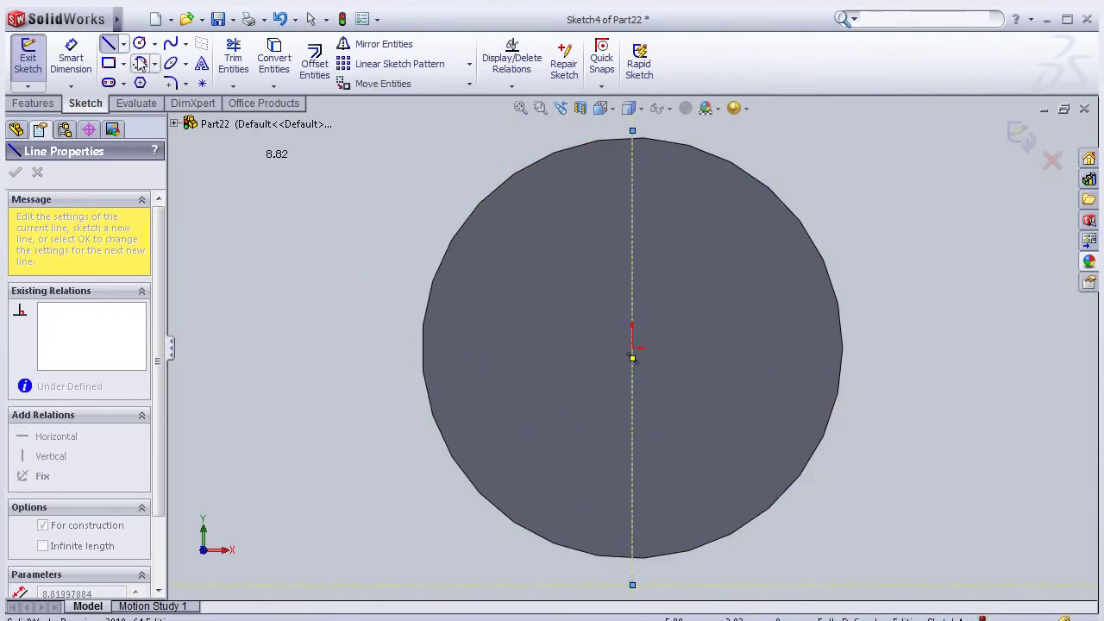
key(Escape)
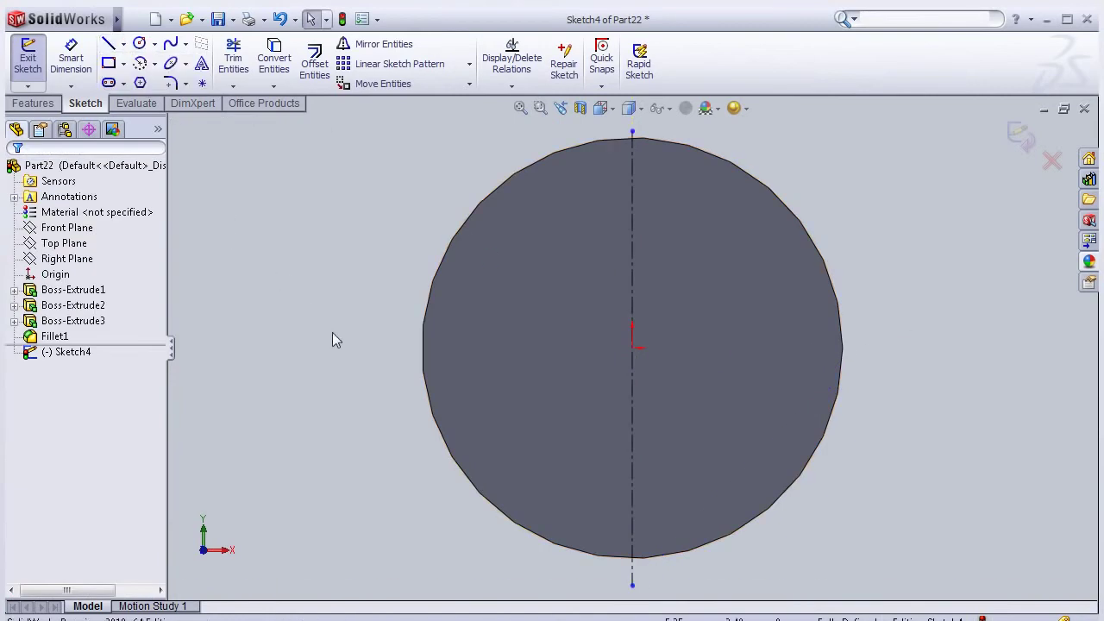
key(Return)
click(412, 348)
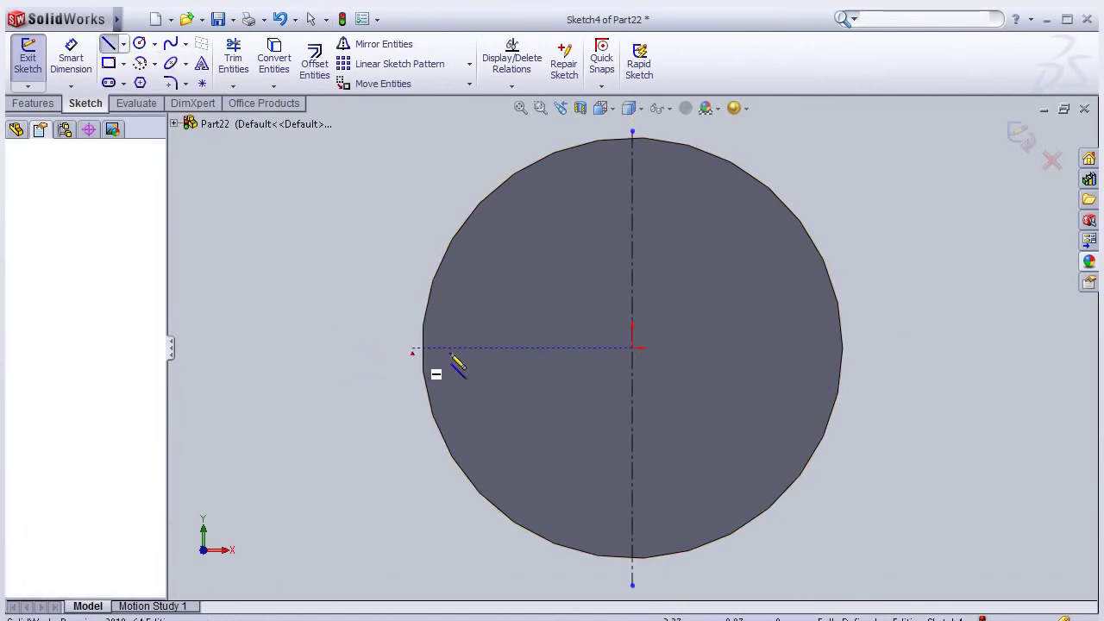
click(951, 352)
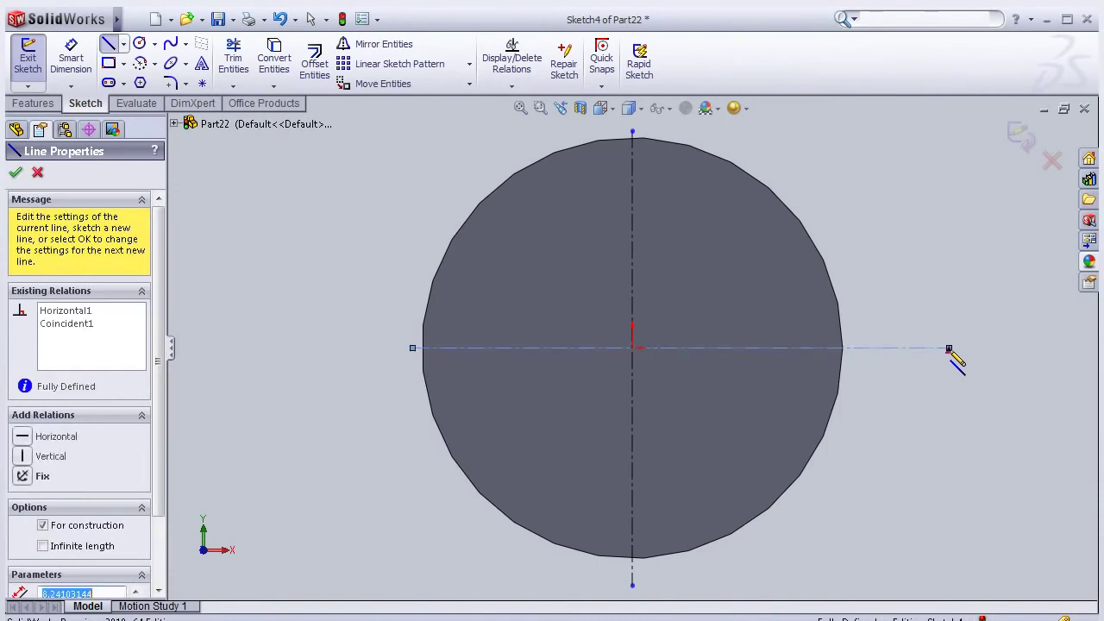
key(Escape)
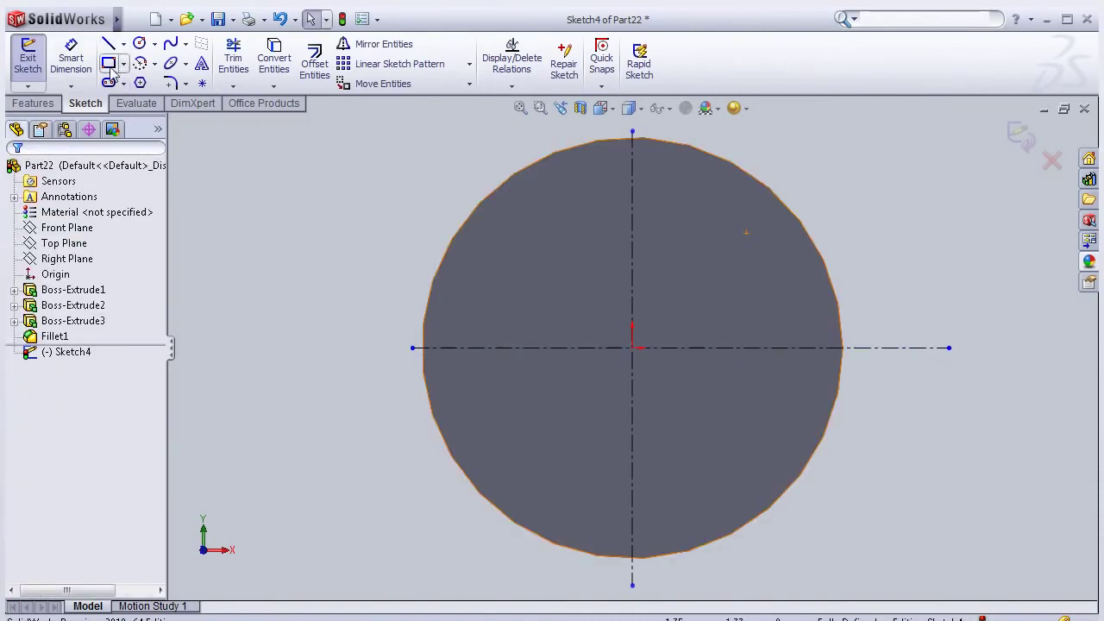
Draw a tall and a wide corner rectangle crossing at the centre to form the recess
click(606, 179)
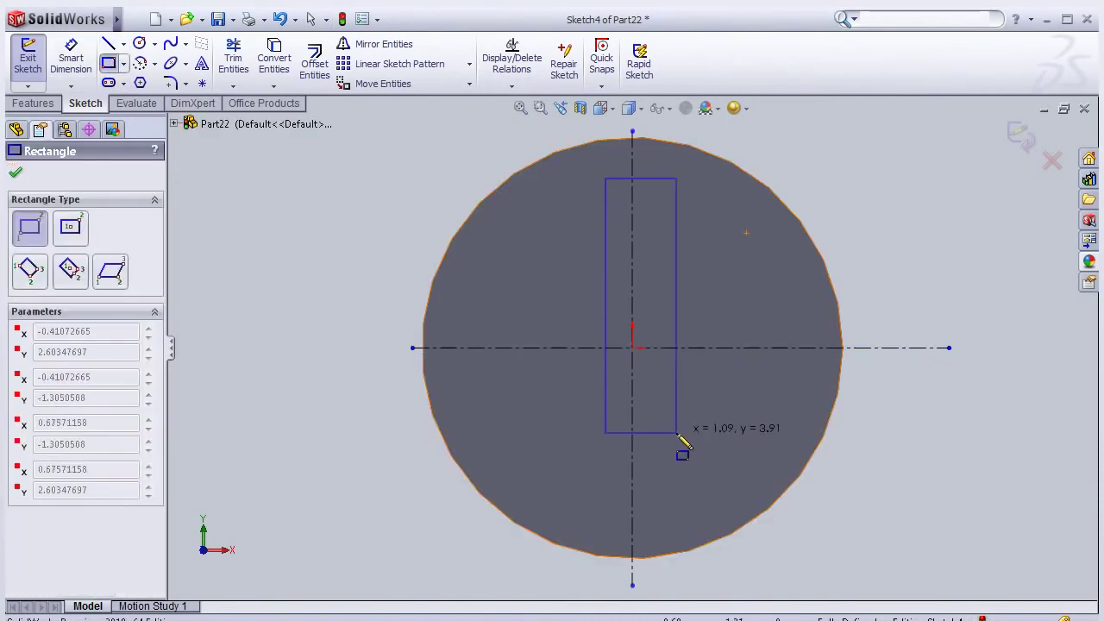
click(673, 511)
click(466, 328)
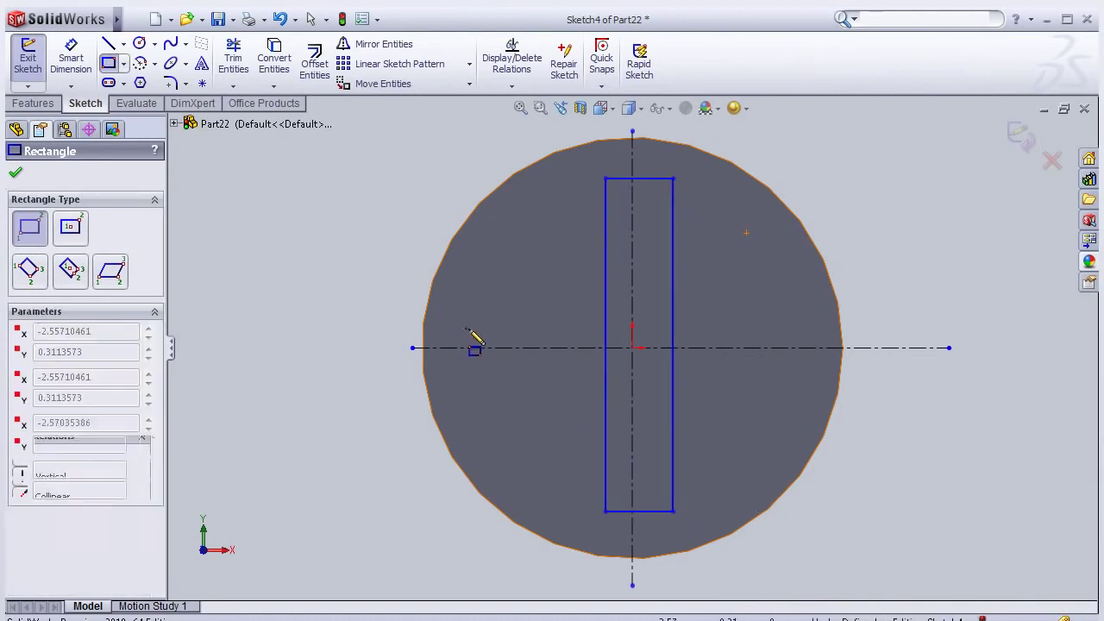
click(798, 382)
click(71, 59)
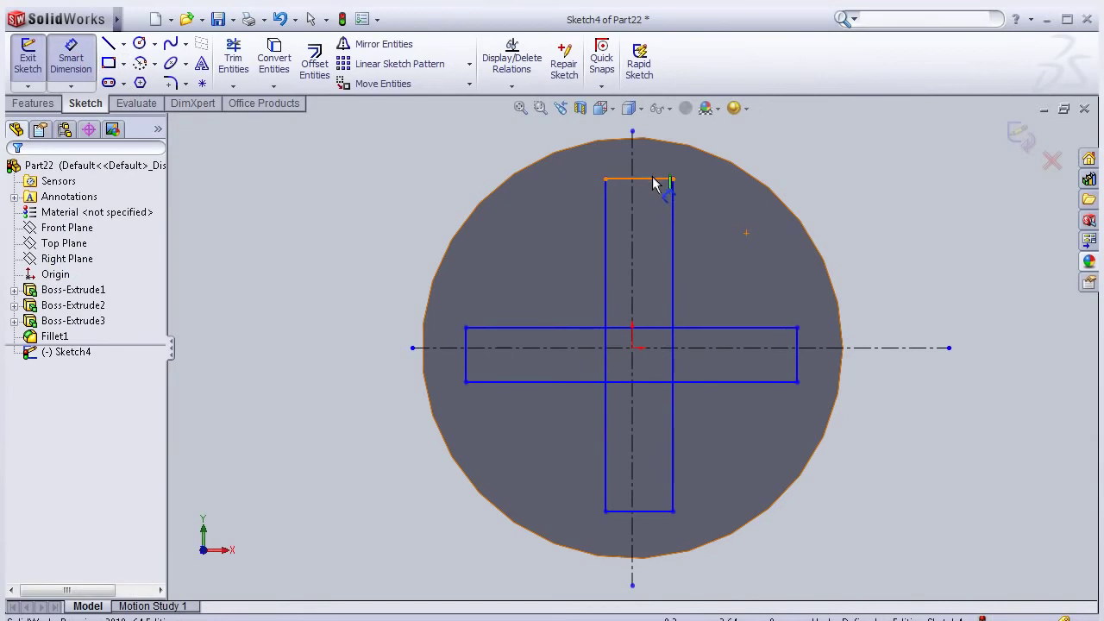
Dimension the vertical bar's width to 1 mm
click(653, 179)
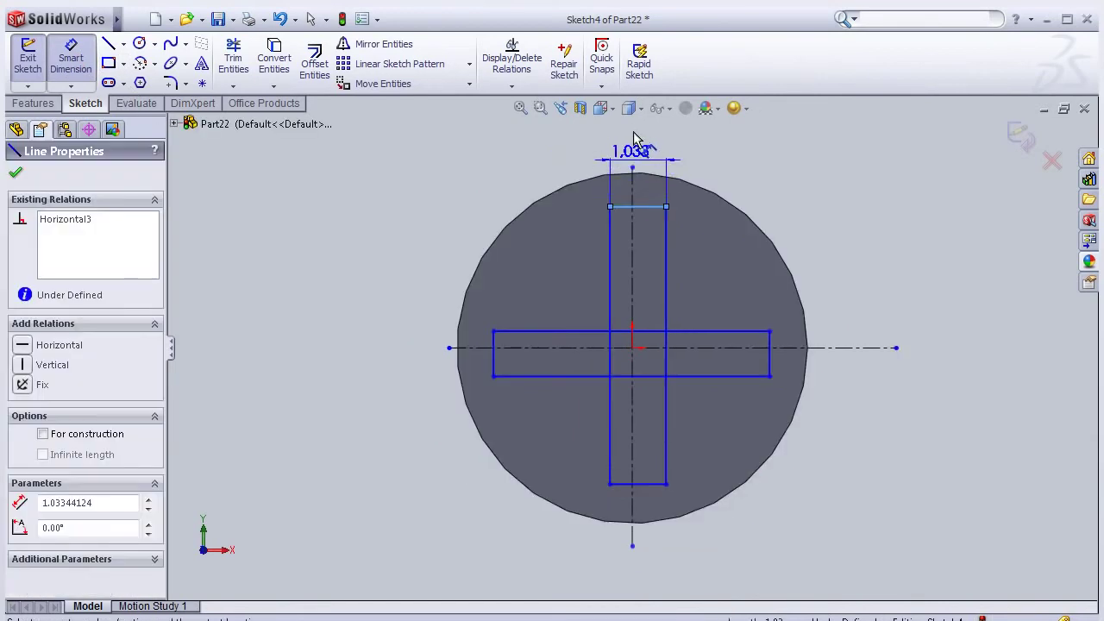
click(639, 129)
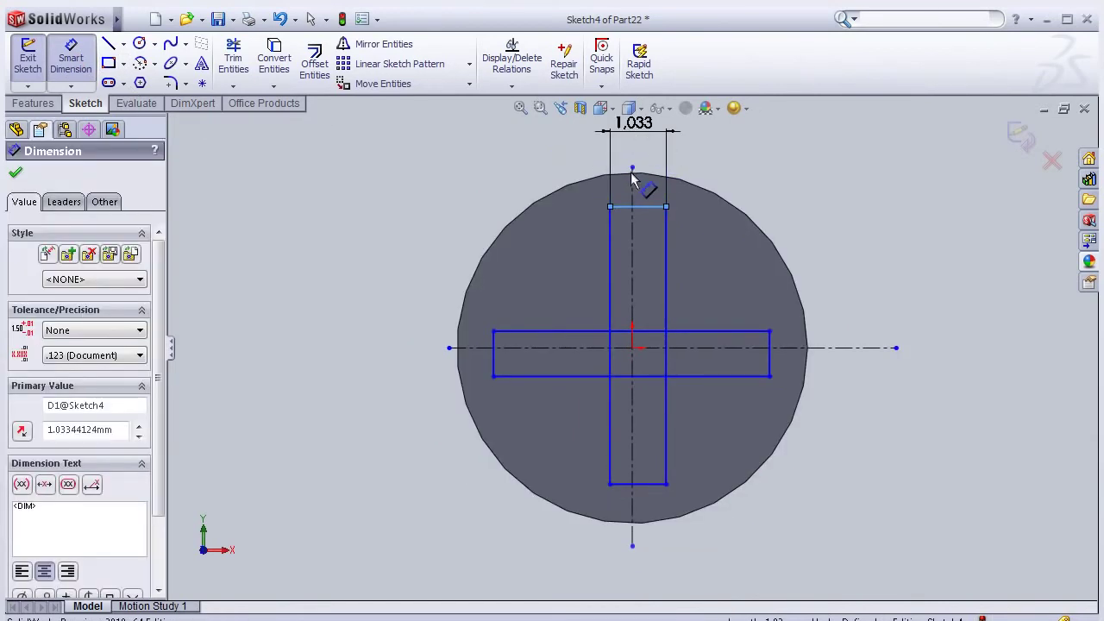
text(1)
click(566, 162)
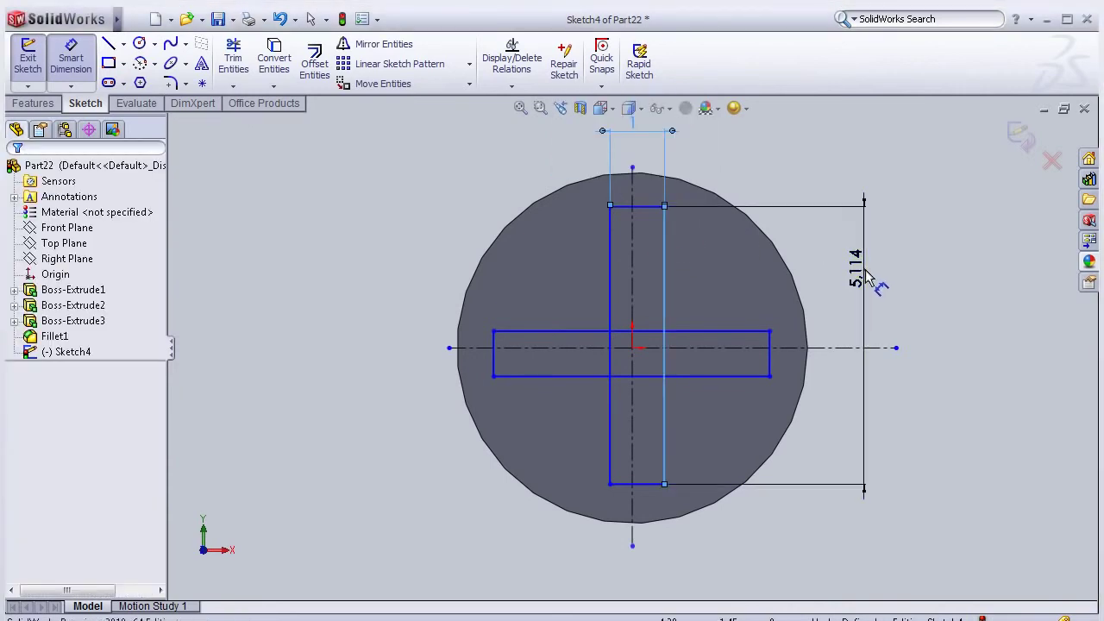
Dimension the vertical bar's length, changing it from 4 mm to 4.5 mm
click(859, 280)
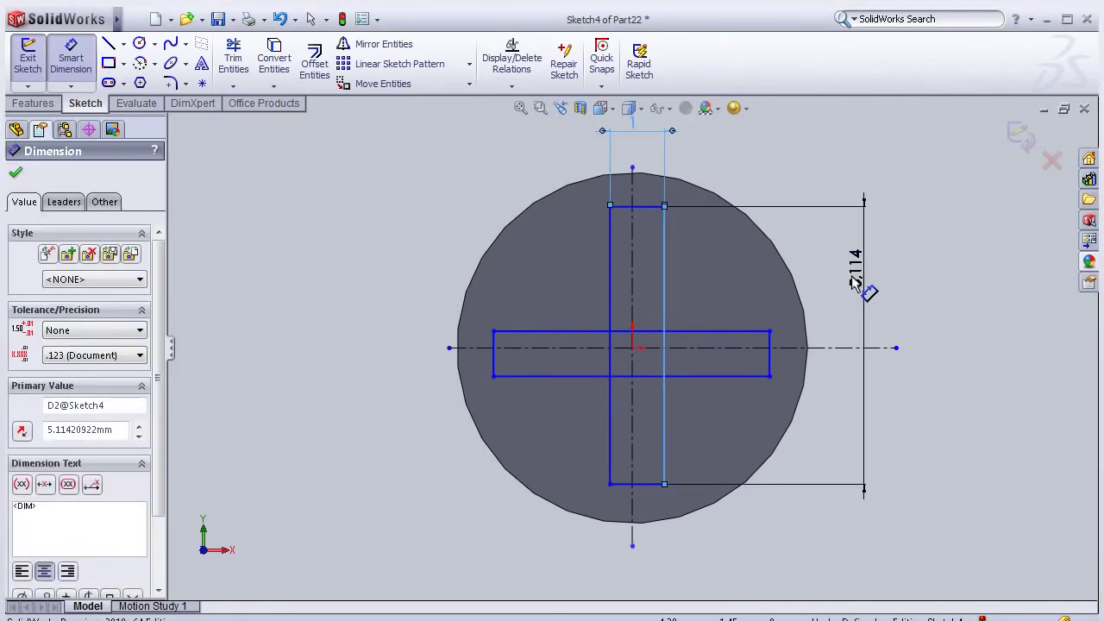
text(4)
click(795, 299)
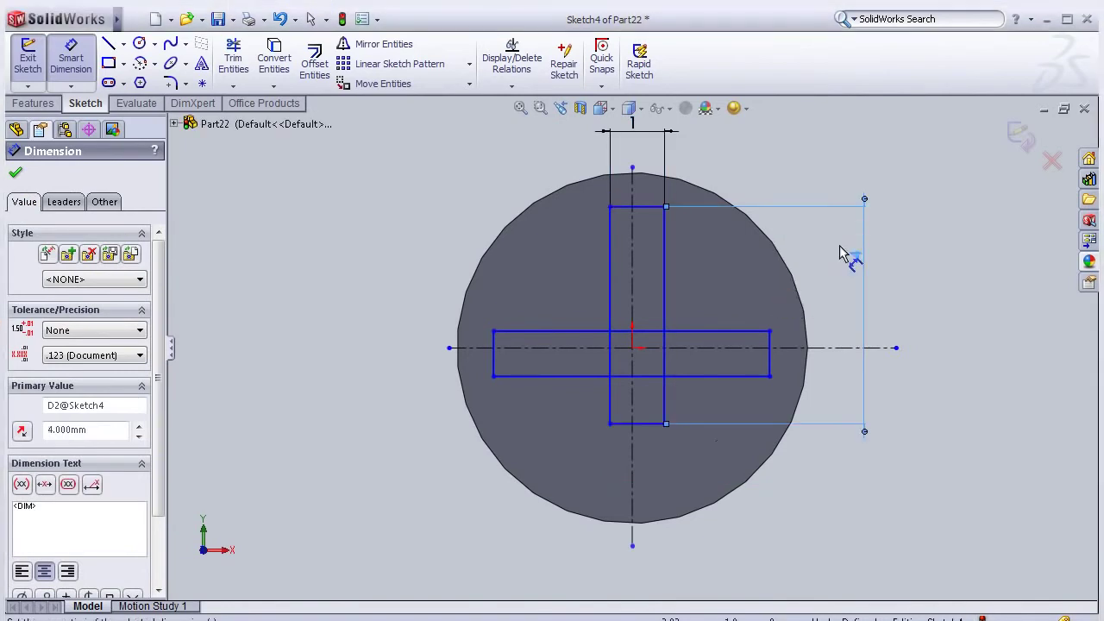
click(855, 255)
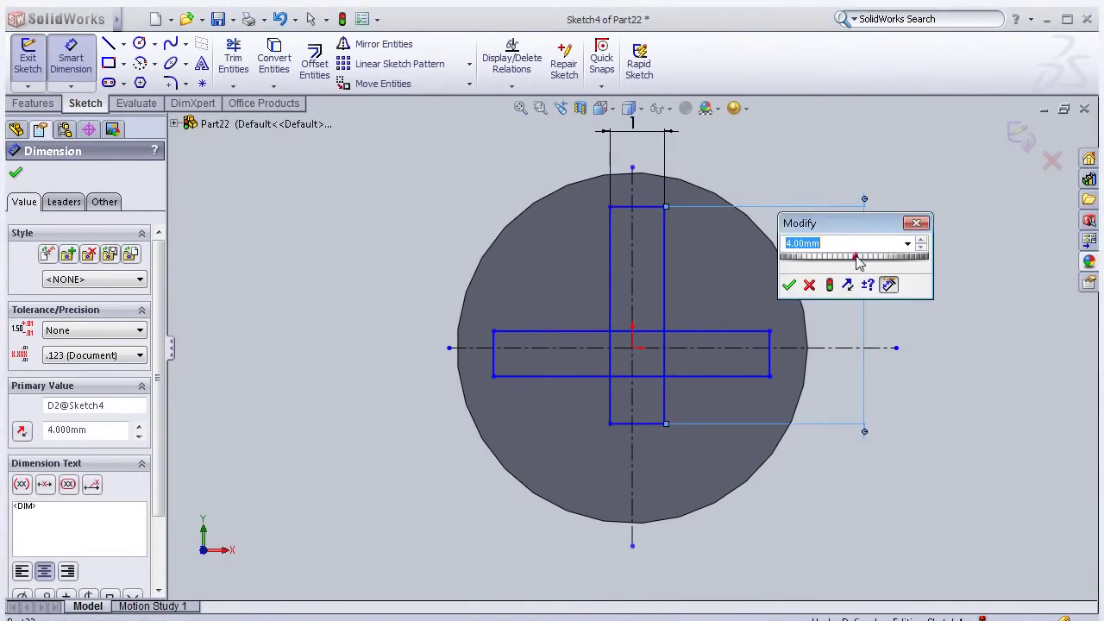
text(4)
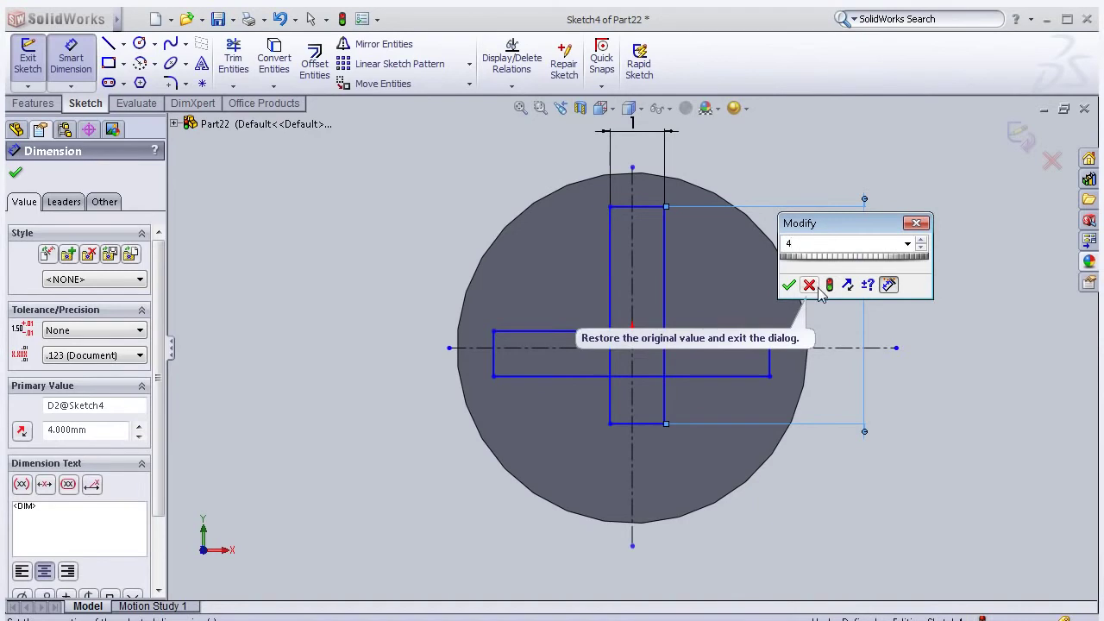
text(.5)
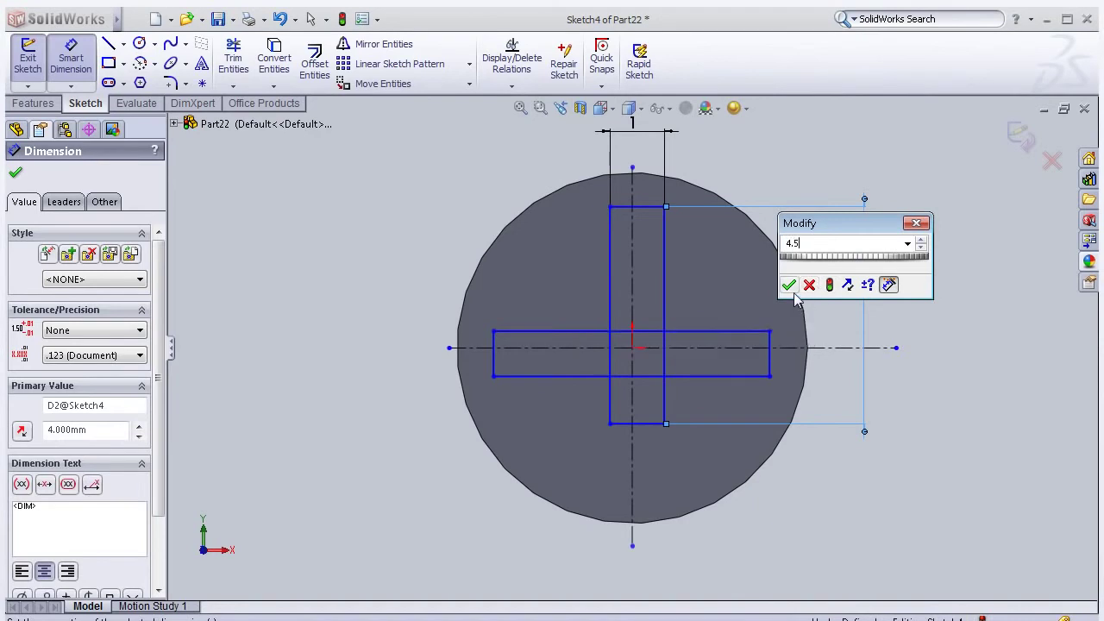
click(790, 285)
scroll(709, 276, down, 2)
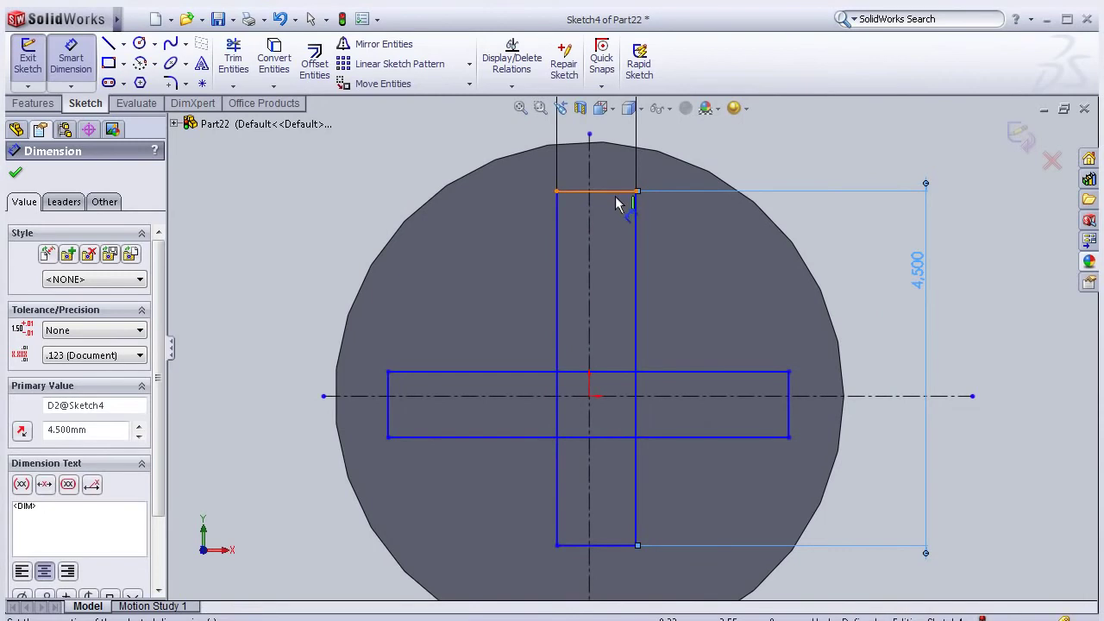
key(Escape)
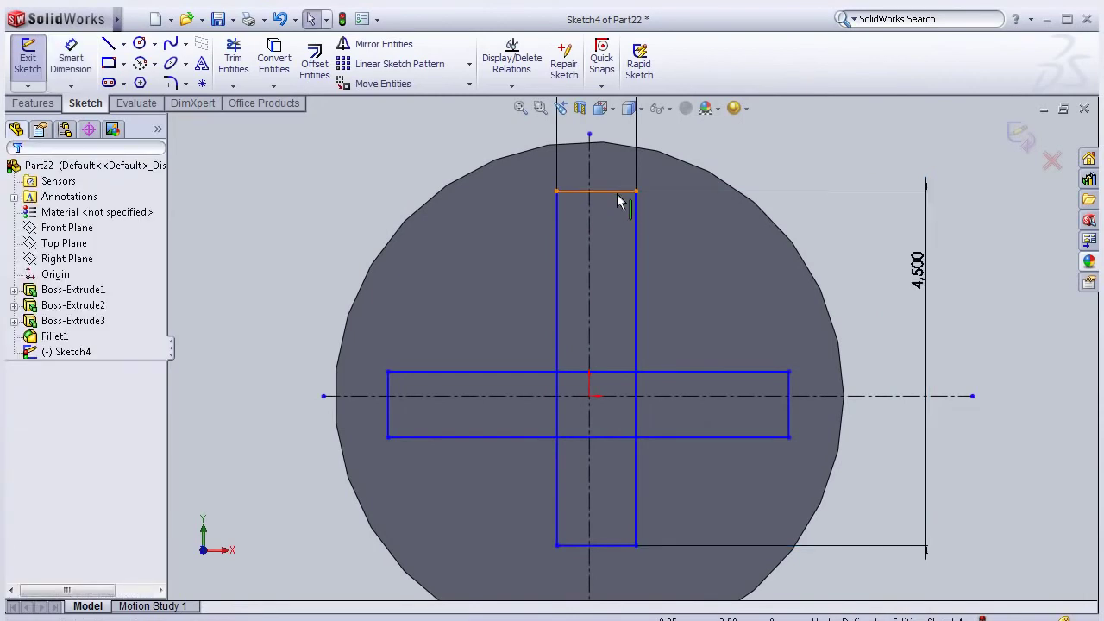
Add Equal relations between the bars' short ends and between their long sides
click(618, 195)
ctrl+click(788, 399)
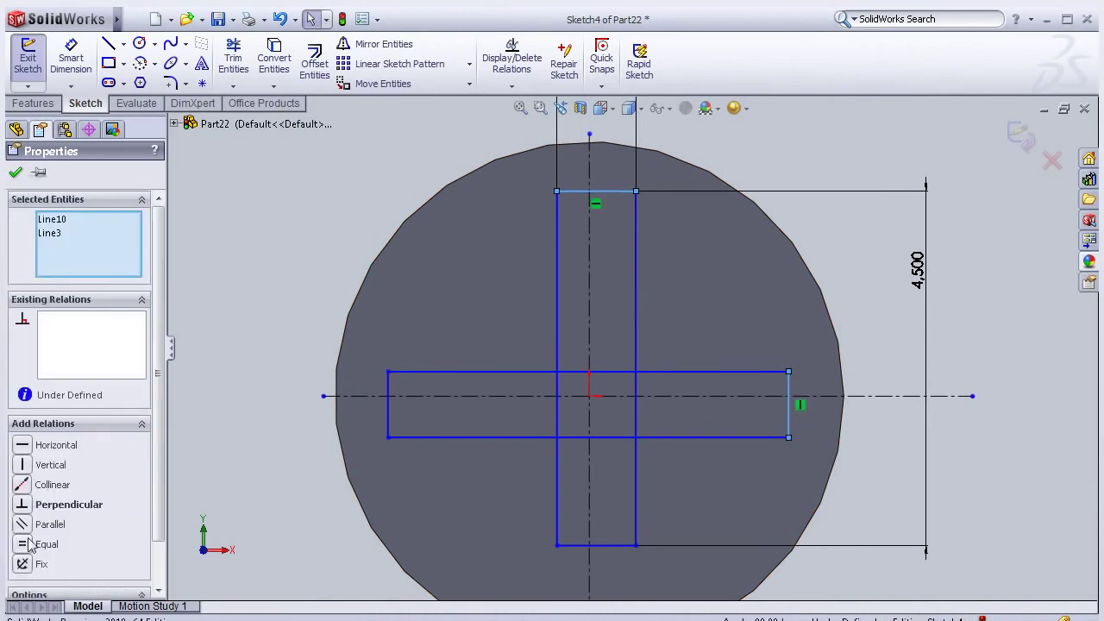
click(26, 548)
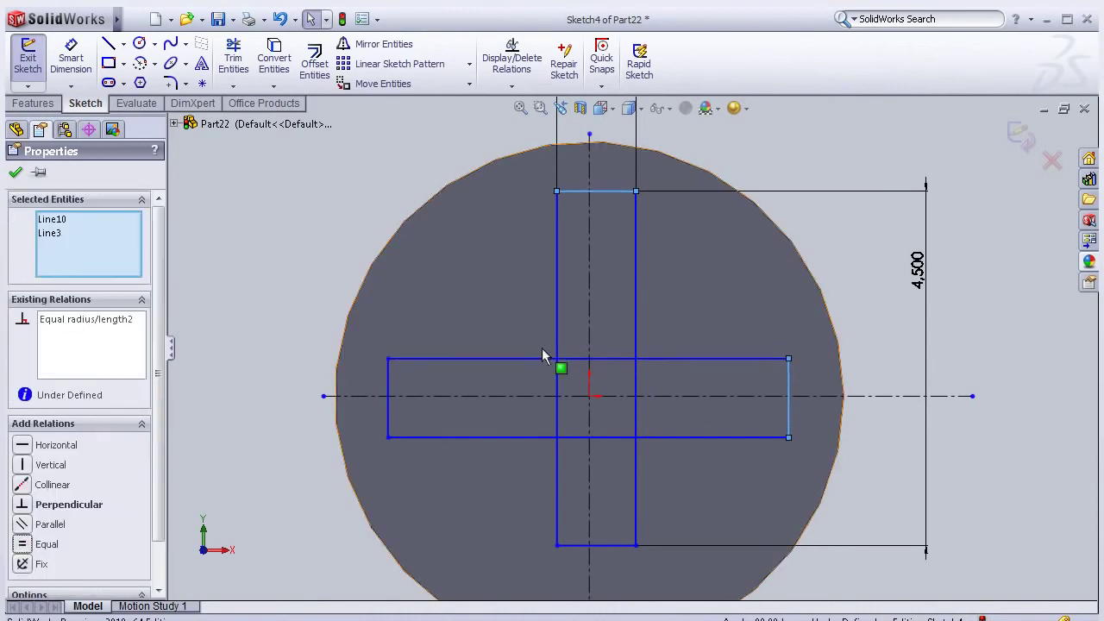
click(636, 314)
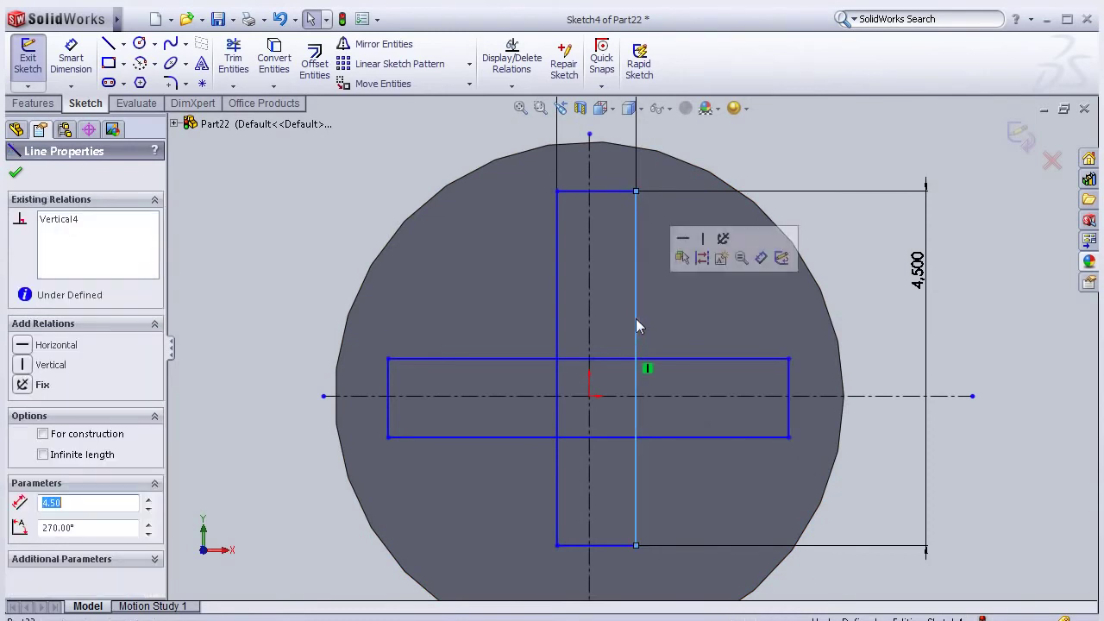
click(612, 359)
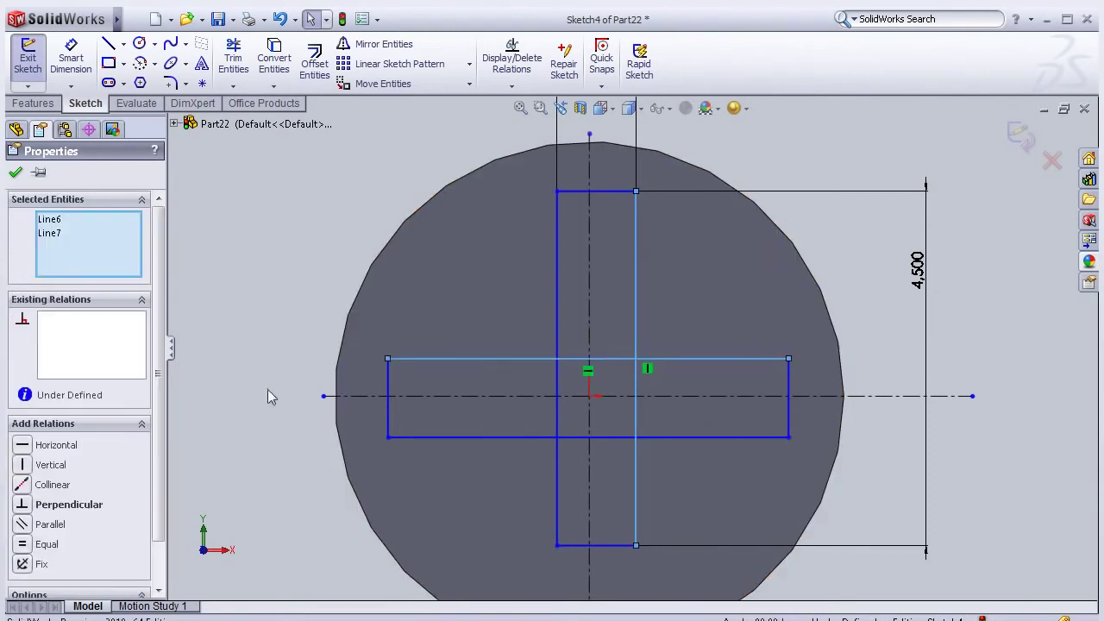
click(52, 547)
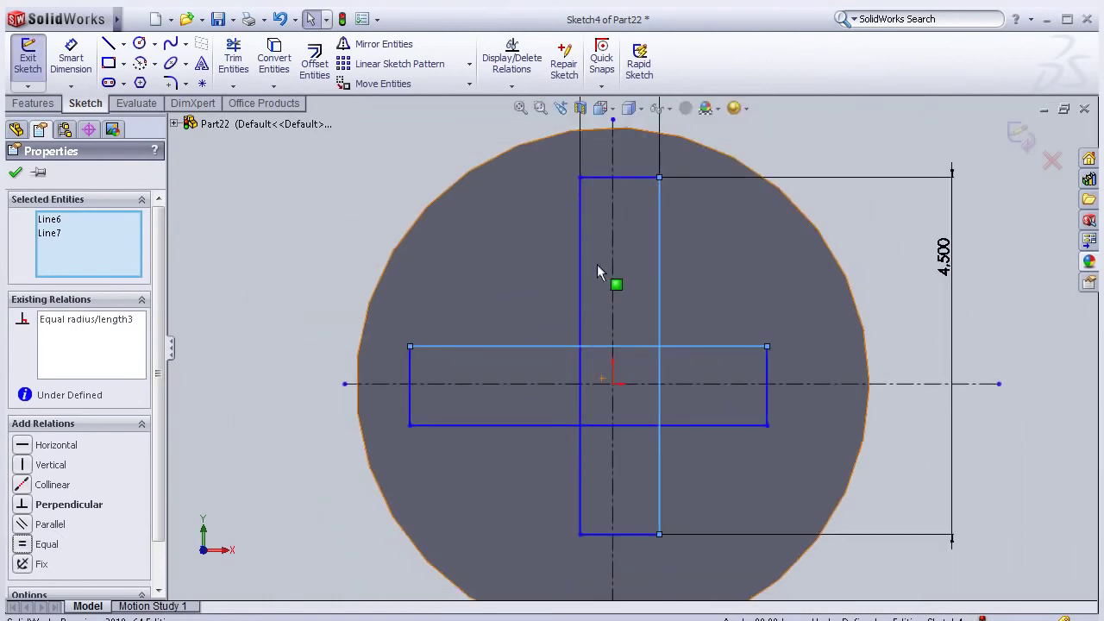
Make the vertical bar's sides symmetric about the vertical centreline
click(599, 269)
click(659, 287)
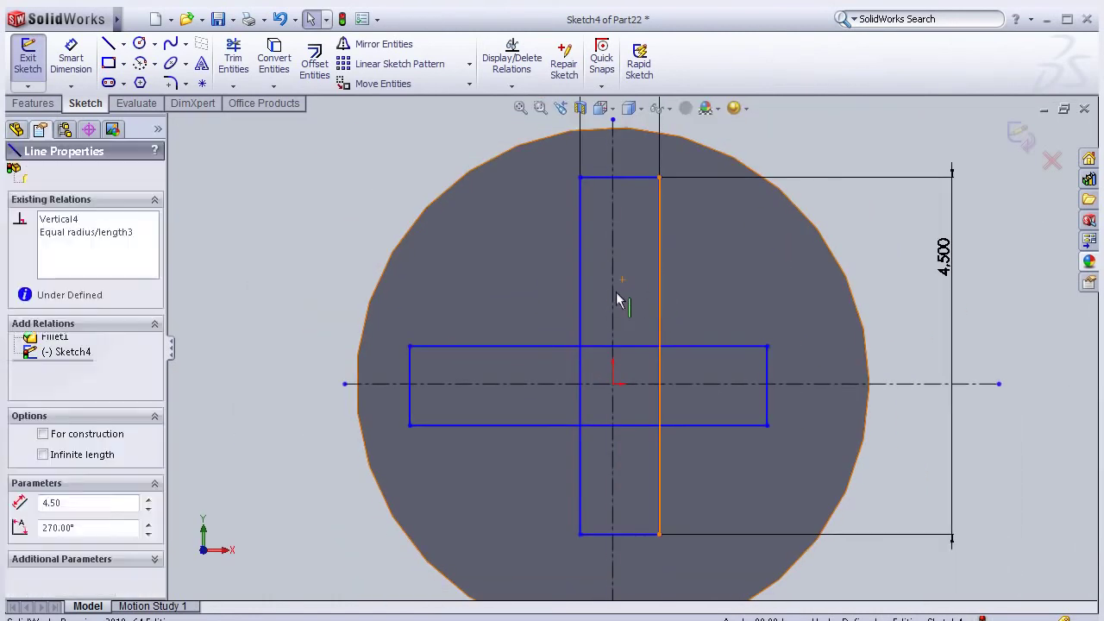
click(614, 293)
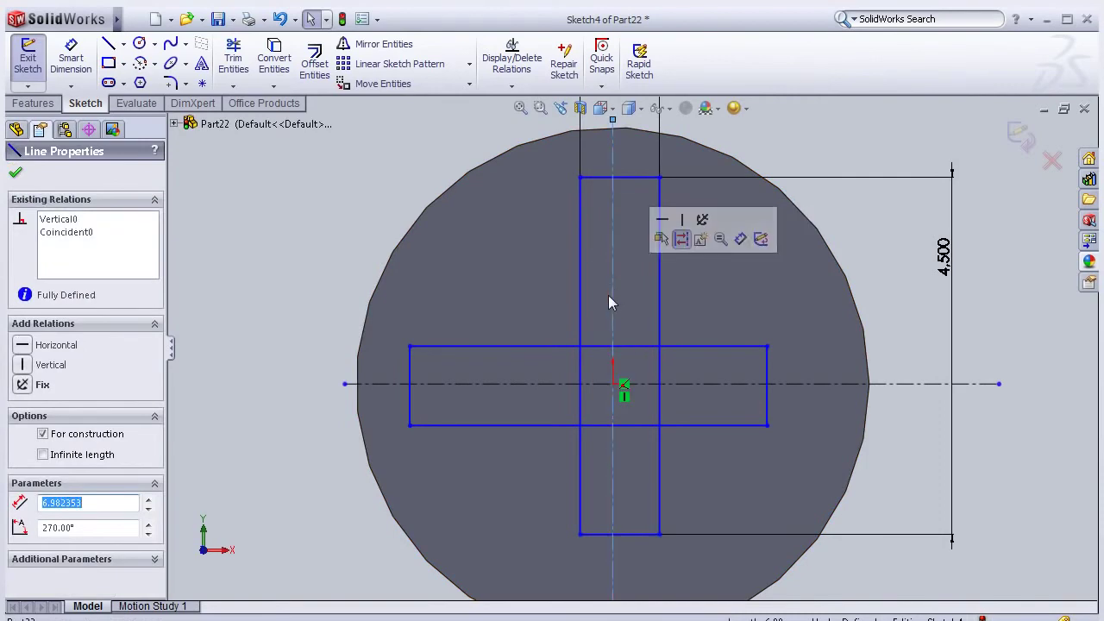
click(581, 308)
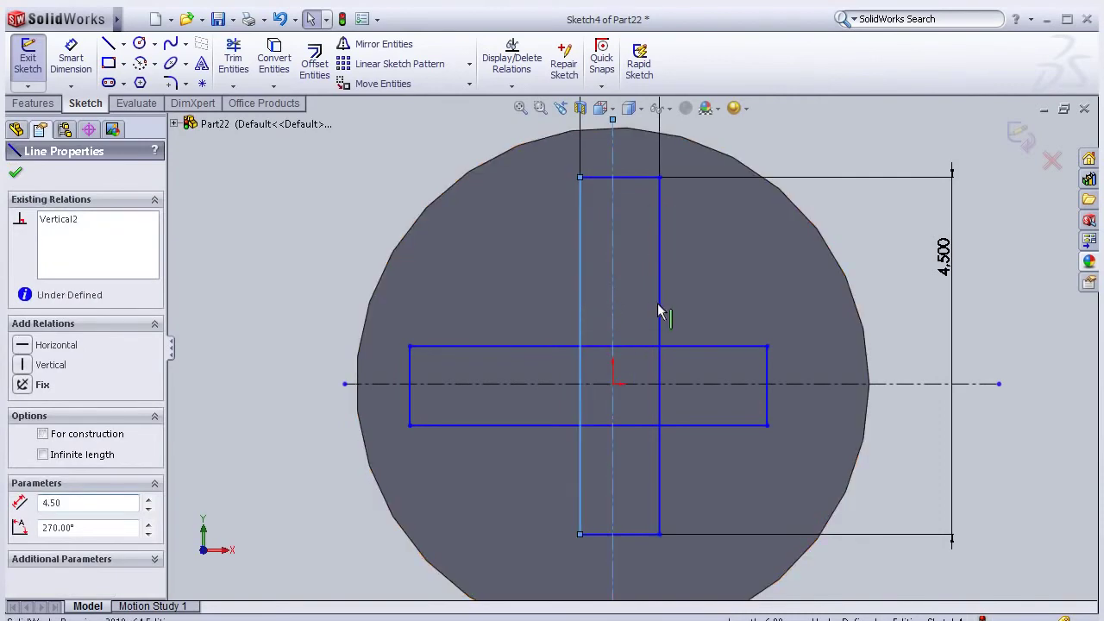
ctrl+click(659, 312)
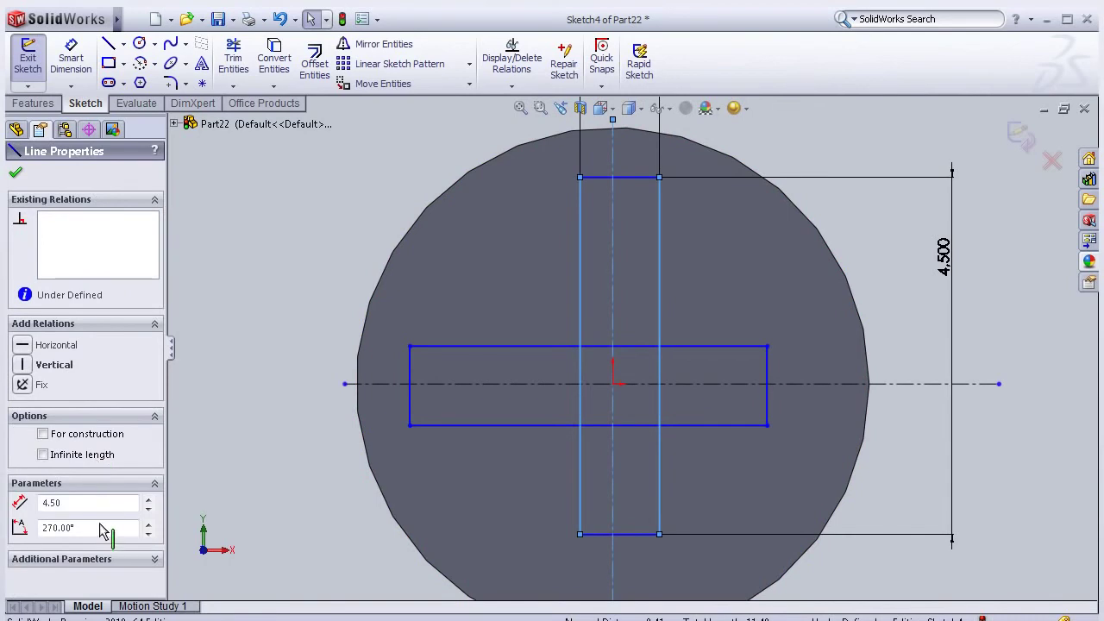
click(46, 547)
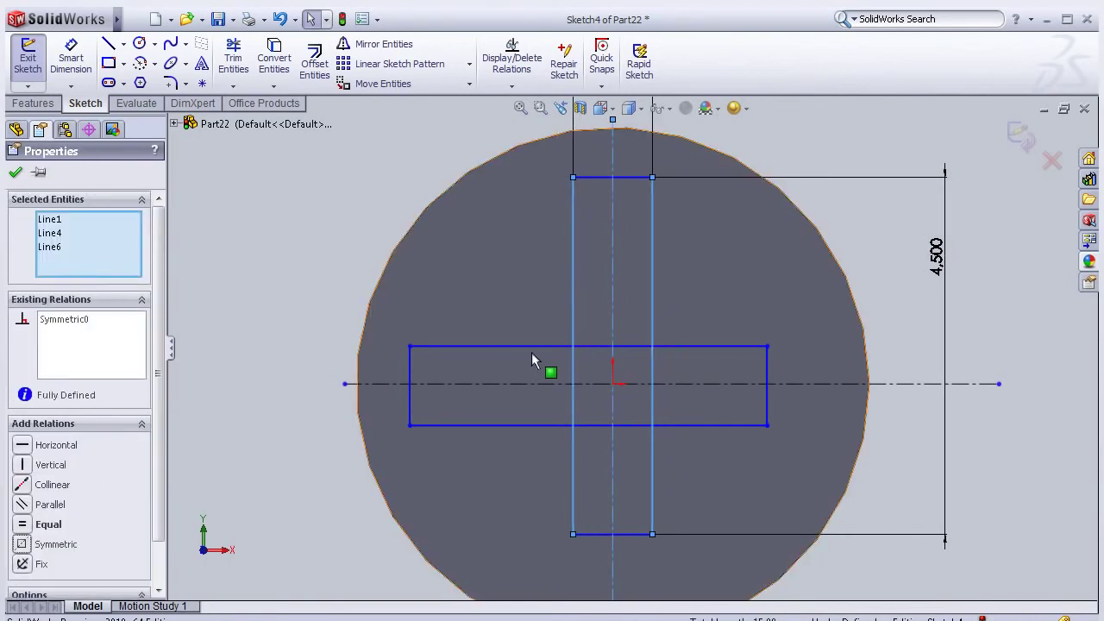
Centre the horizontal bar on the horizontal centreline and its ends about the vertical centreline
click(535, 384)
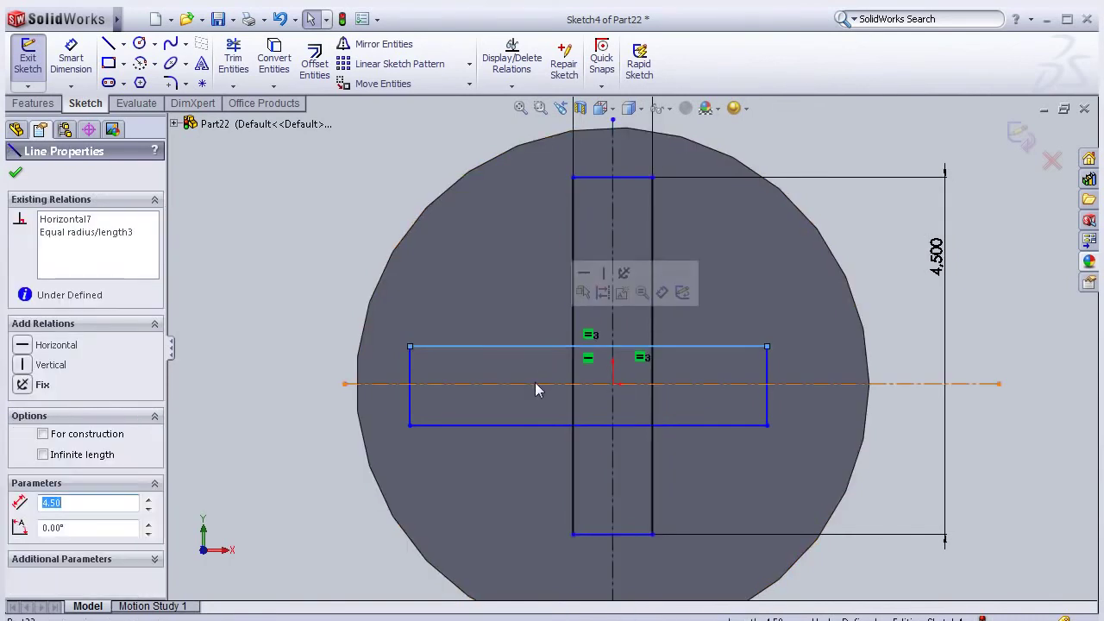
click(530, 348)
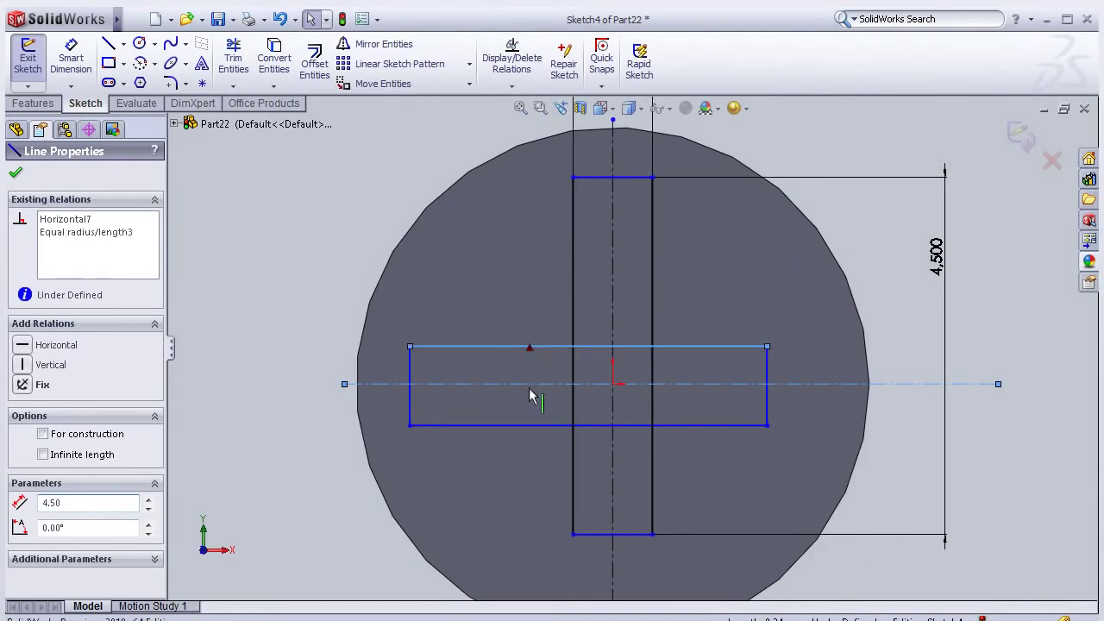
ctrl+click(526, 425)
ctrl+click(518, 384)
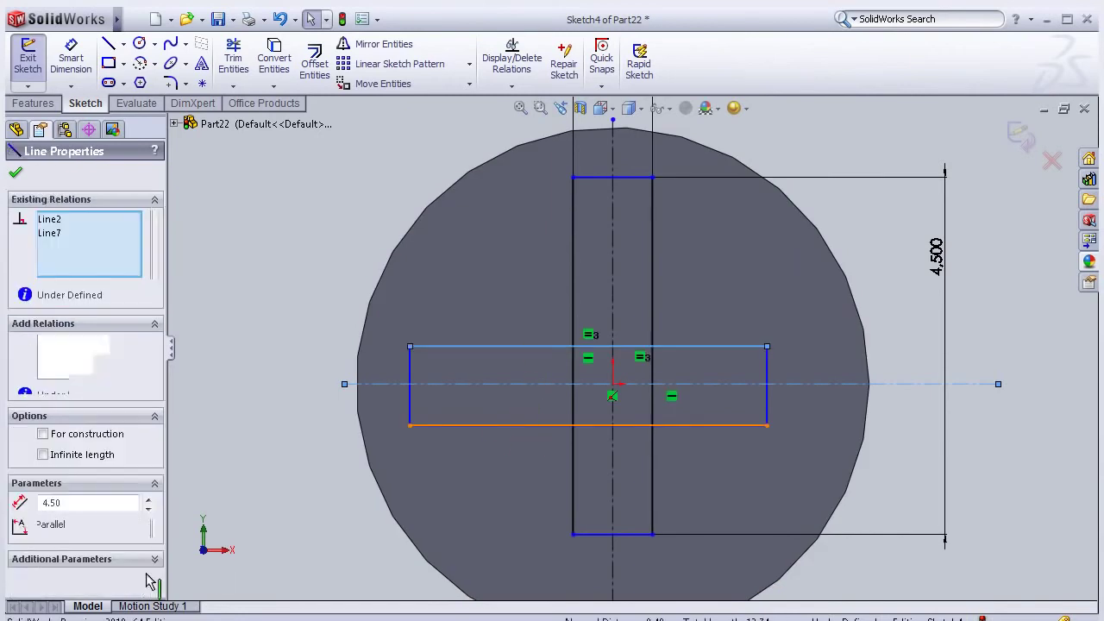
click(57, 545)
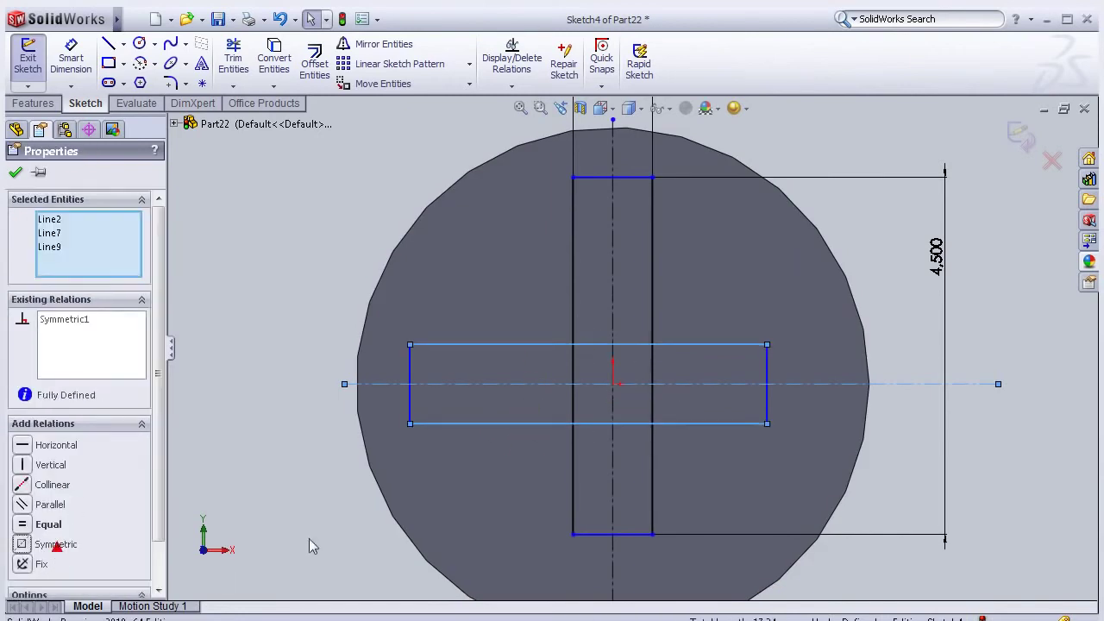
click(765, 386)
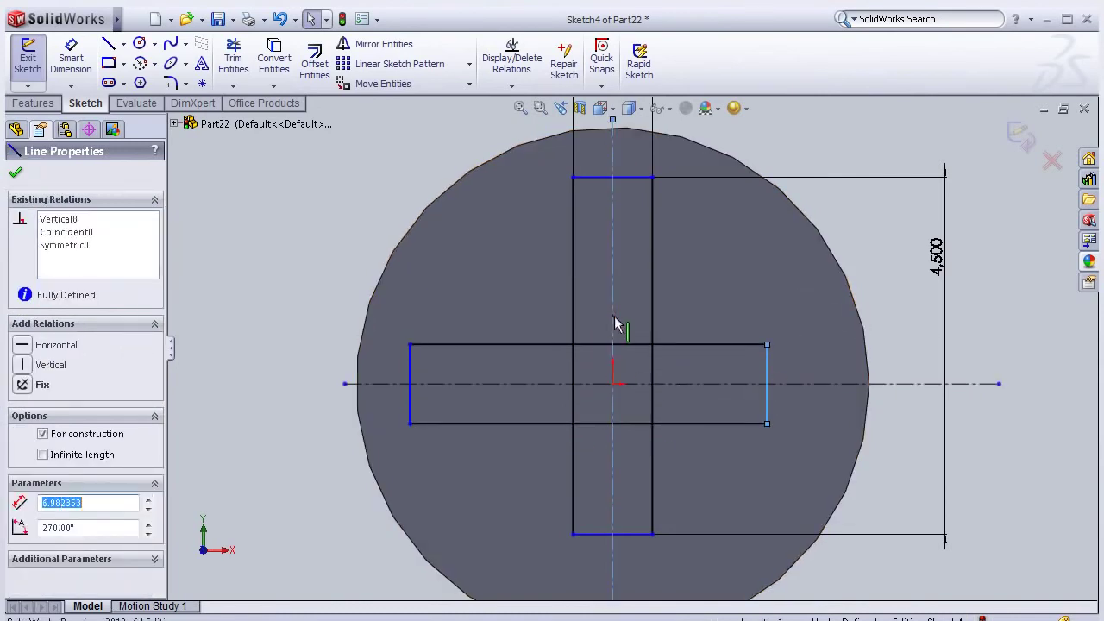
ctrl+click(412, 367)
ctrl+click(410, 383)
click(56, 544)
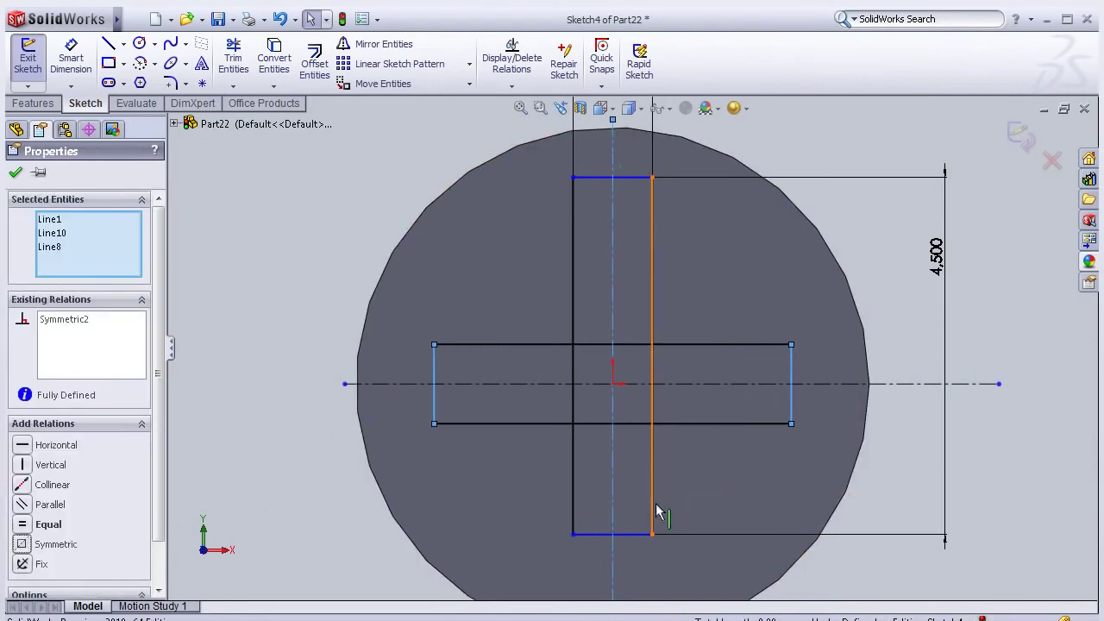
Centre the vertical bar's top and bottom edges about the horizontal centreline
click(604, 181)
click(602, 386)
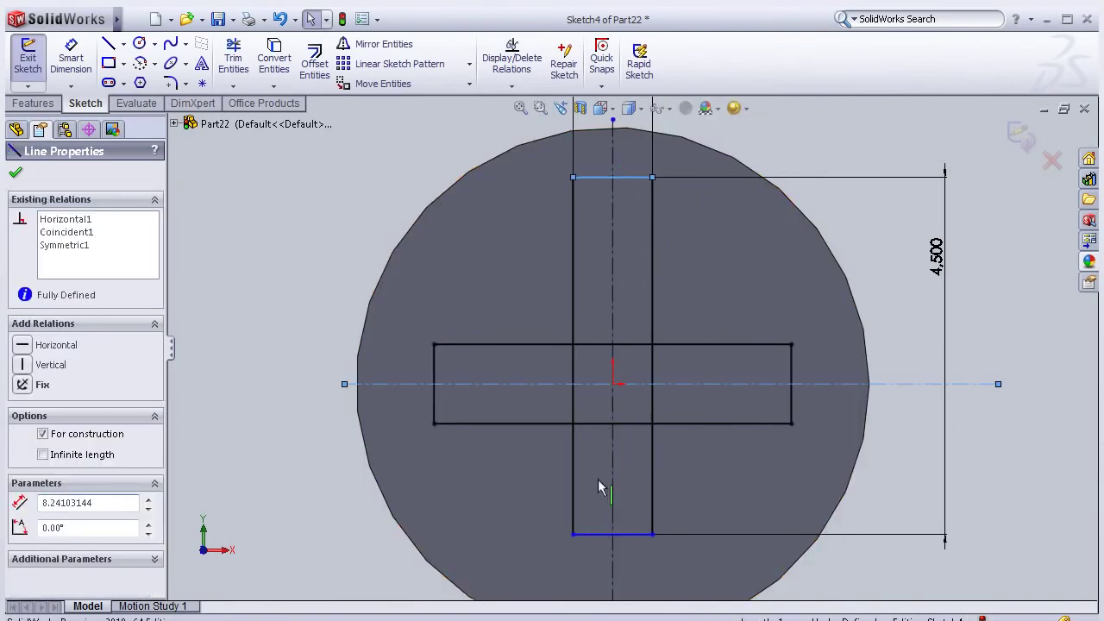
click(598, 535)
click(598, 535)
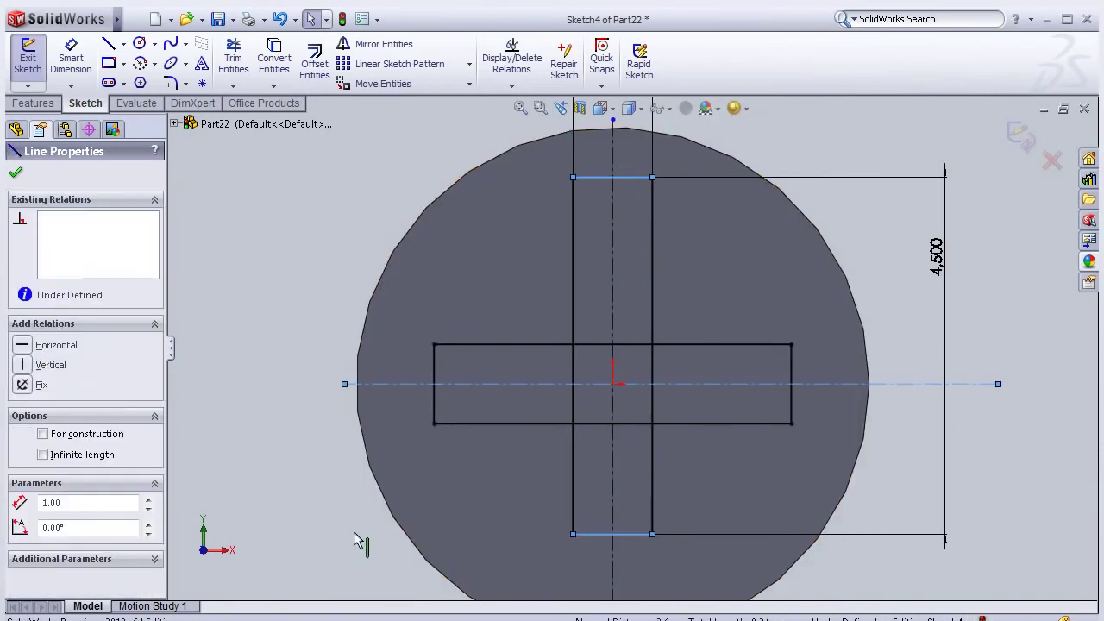
click(49, 544)
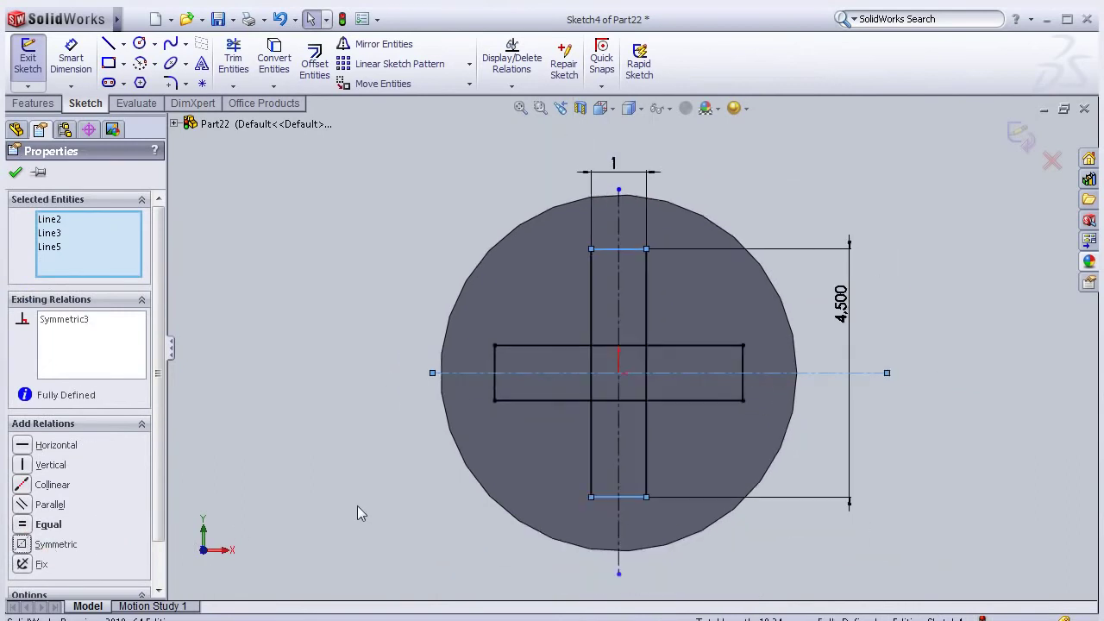
click(19, 178)
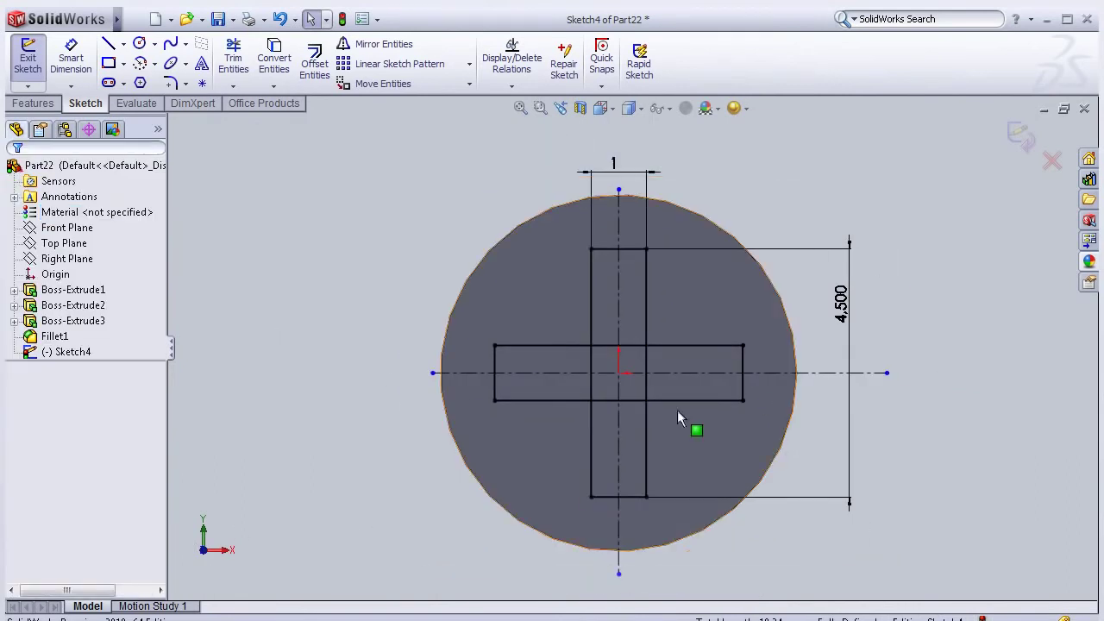
scroll(712, 426, down, 2)
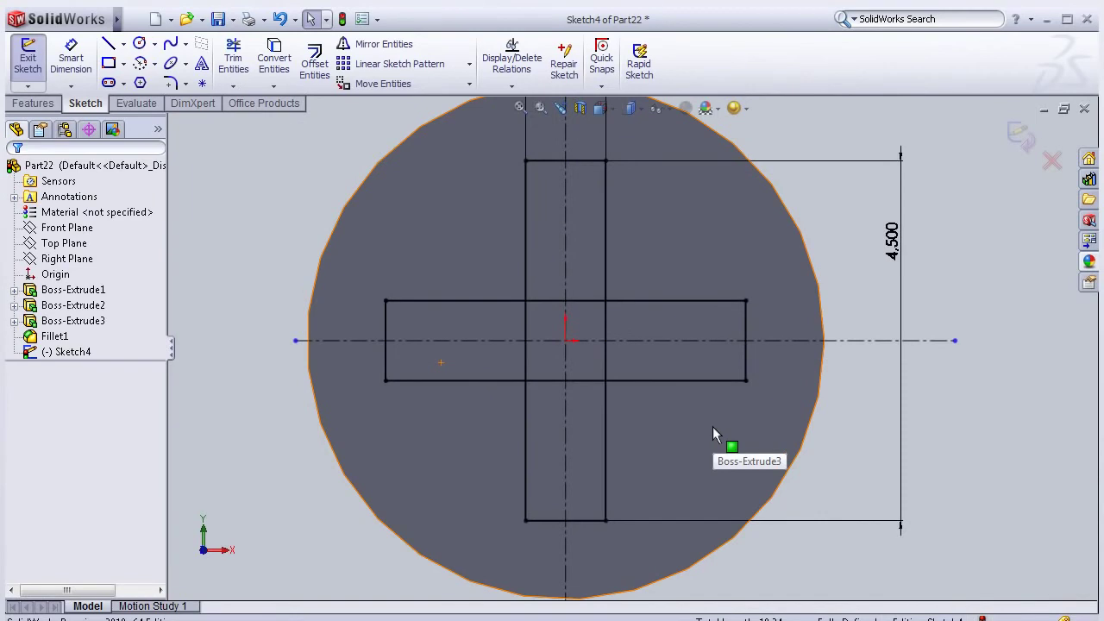
scroll(713, 426, up, 1)
scroll(712, 426, up, 1)
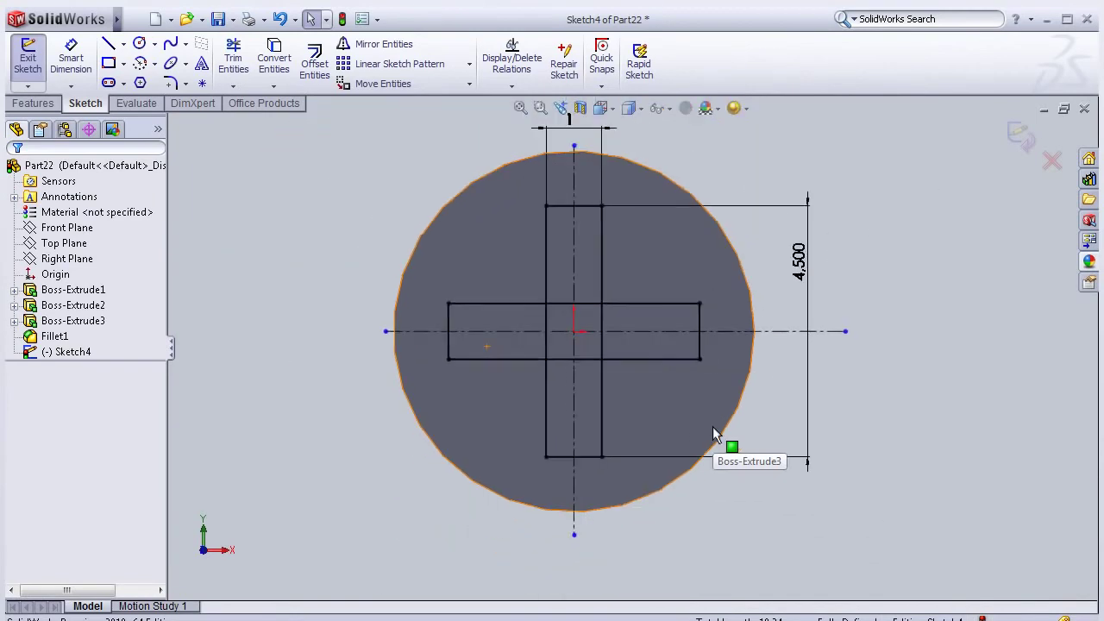
scroll(673, 414, down, 1)
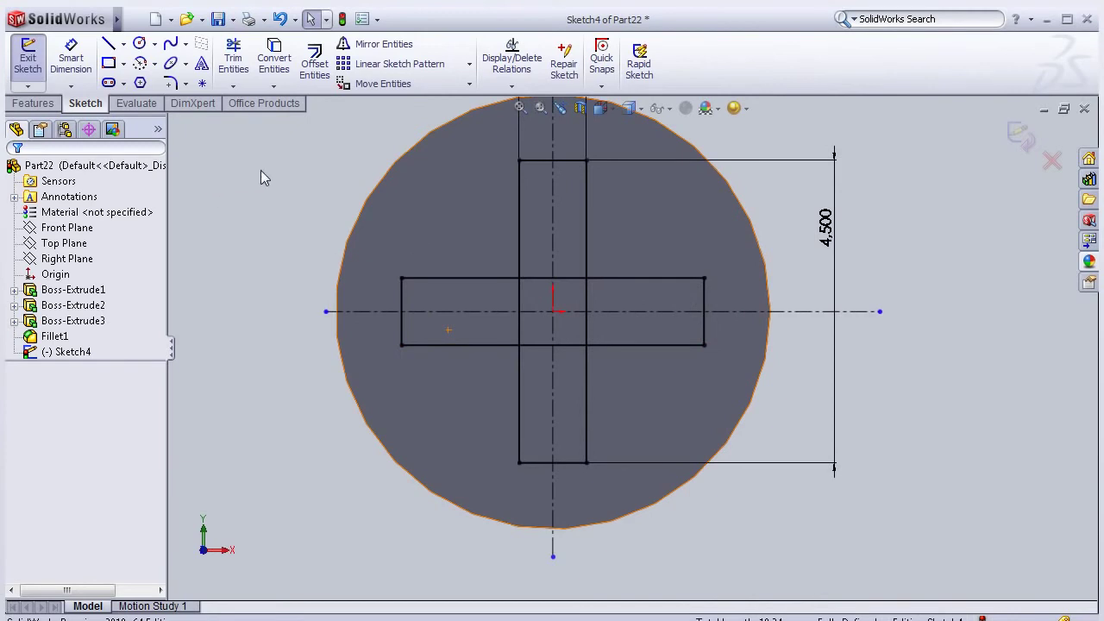
Trim away the horizontal rectangle's top and bottom edges inside the vertical bar
click(241, 71)
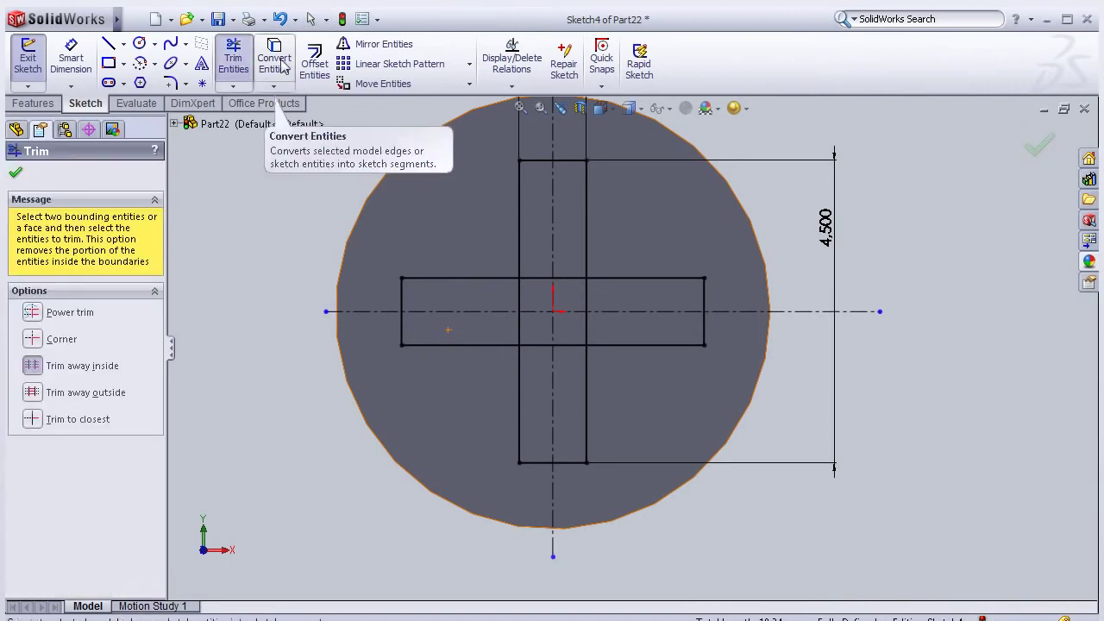
click(35, 366)
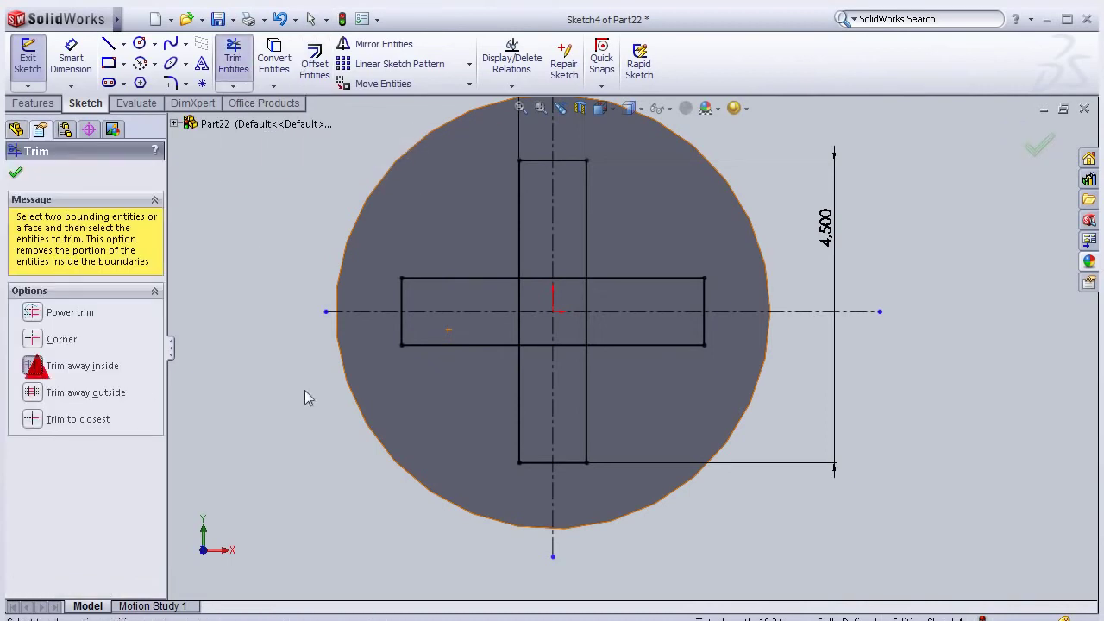
click(521, 264)
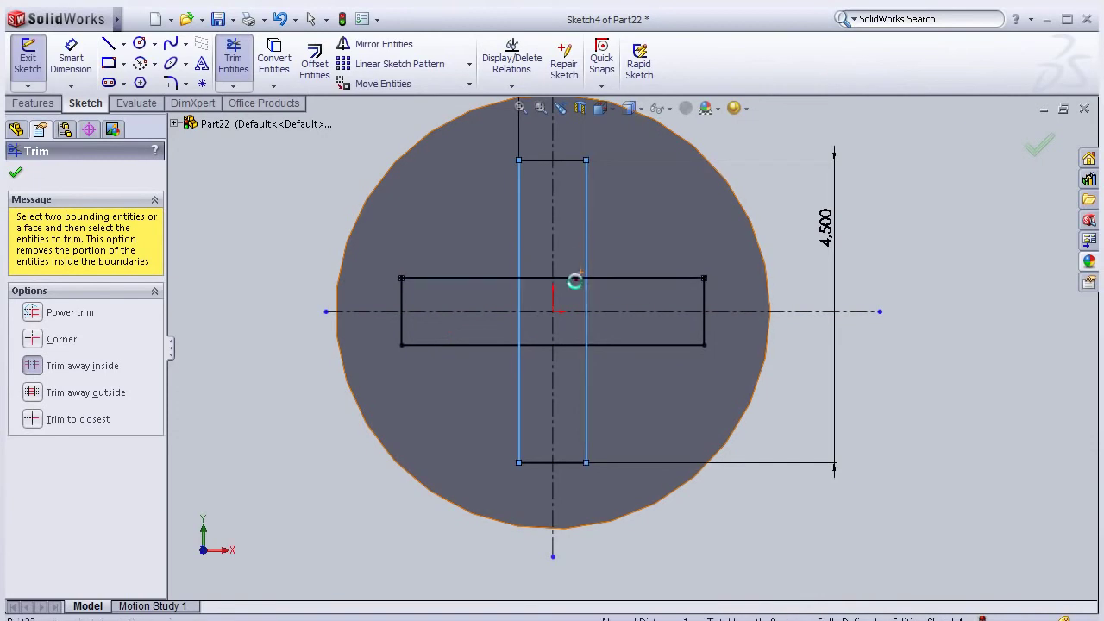
click(579, 278)
click(639, 347)
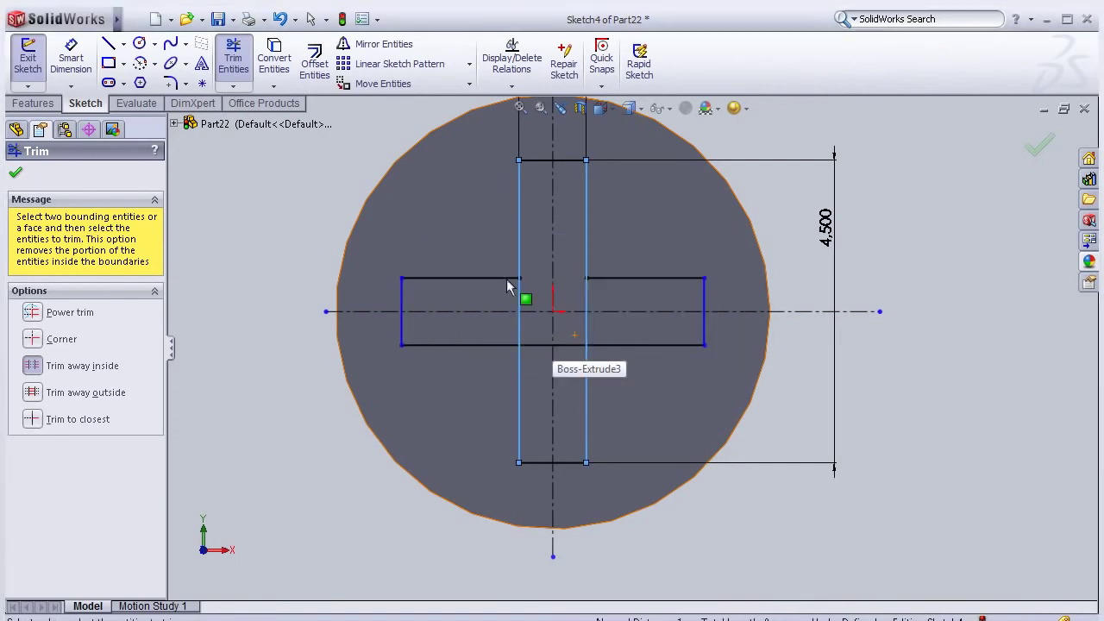
click(537, 346)
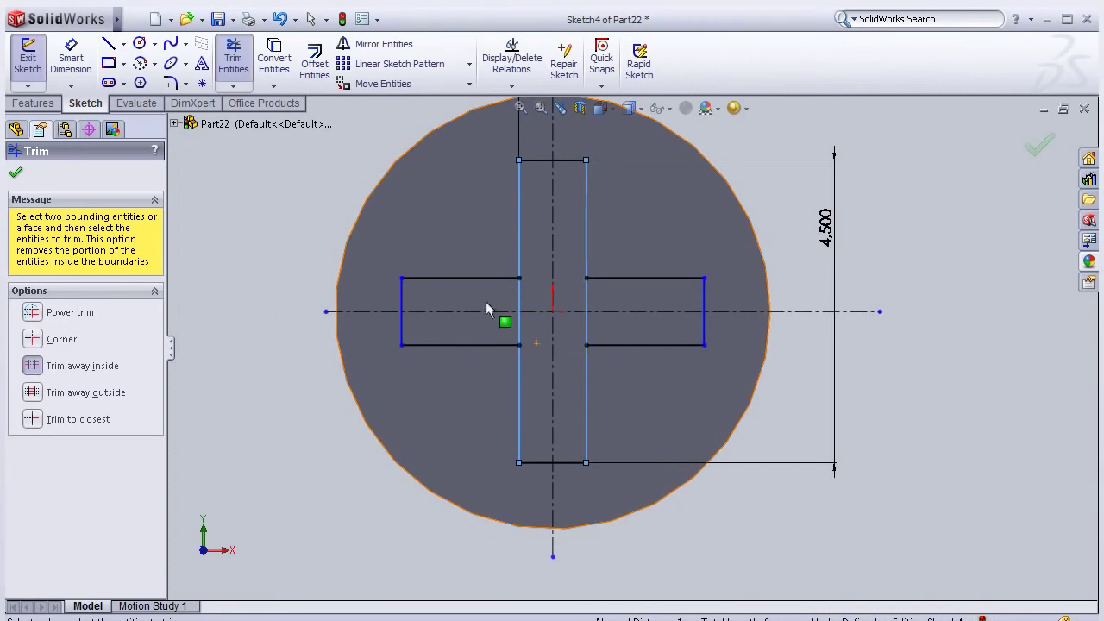
key(Escape)
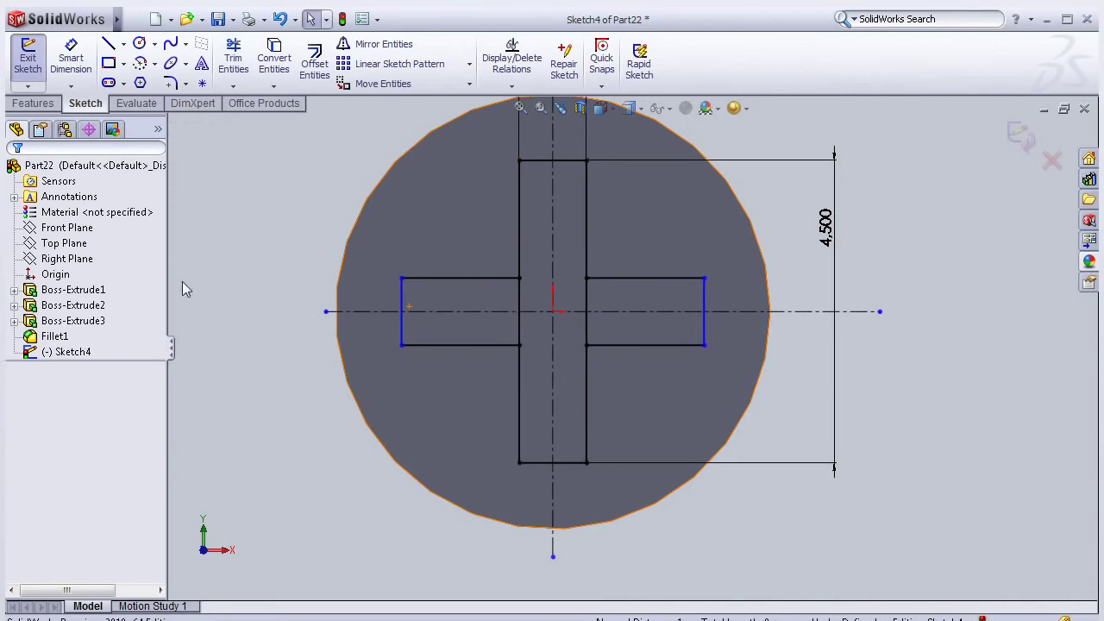
Trim the vertical line closing off the left arm, undoing a mistaken right-arm trim
click(233, 59)
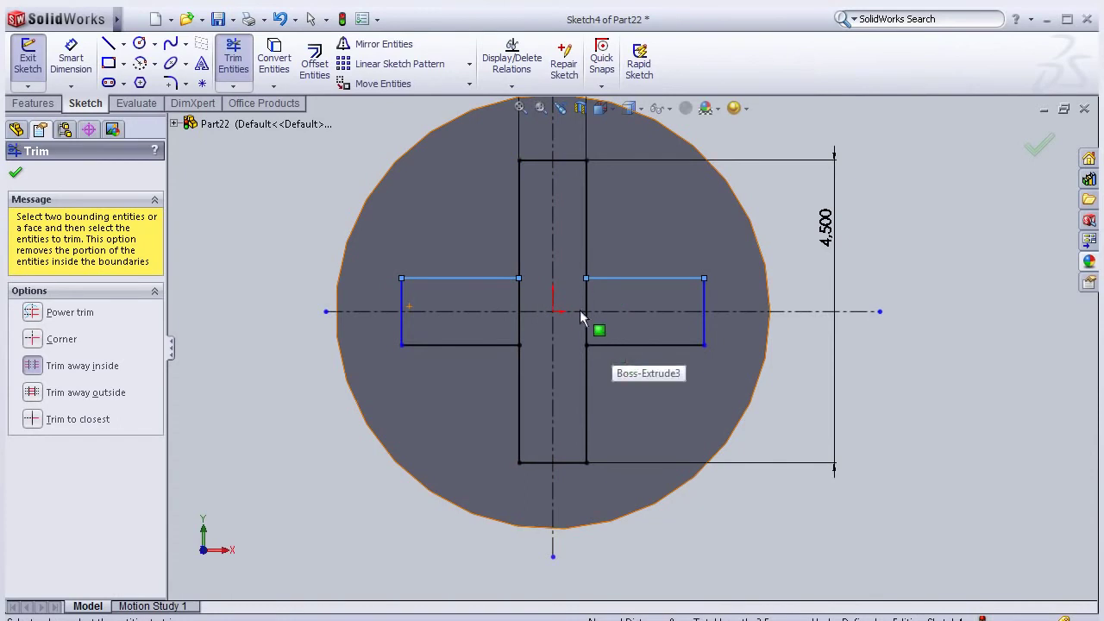
key(Escape)
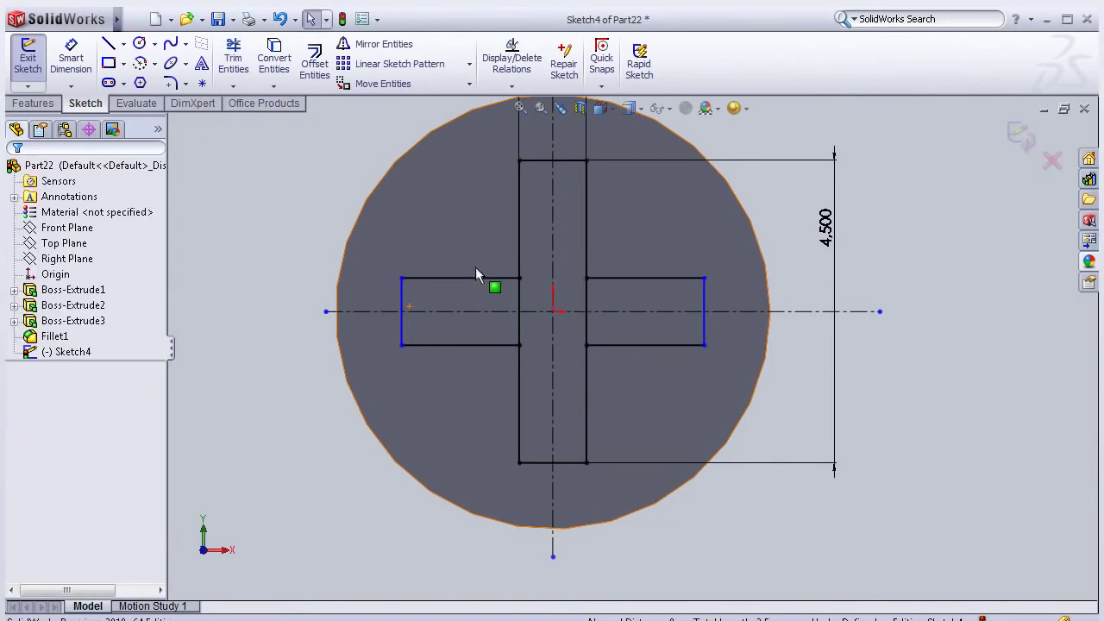
click(233, 59)
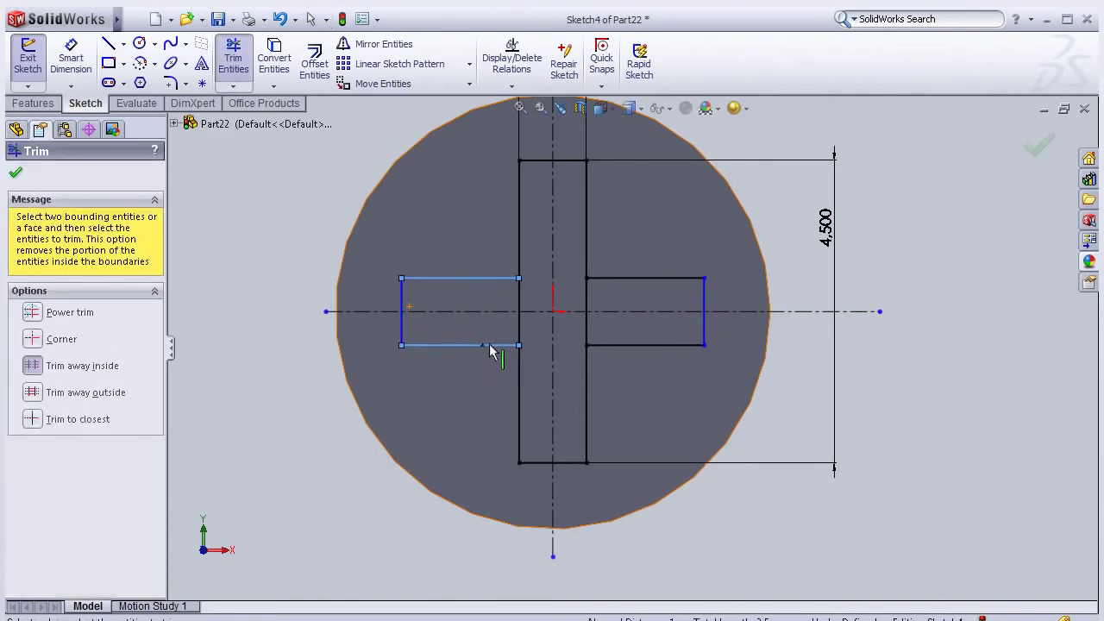
click(520, 325)
click(613, 278)
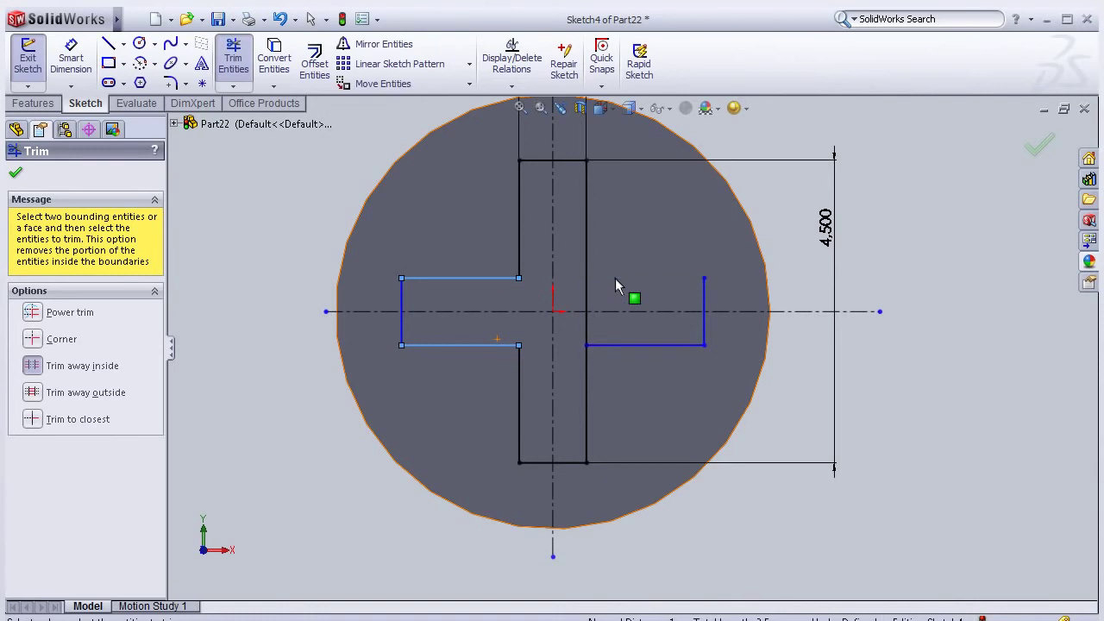
key(ctrl+z)
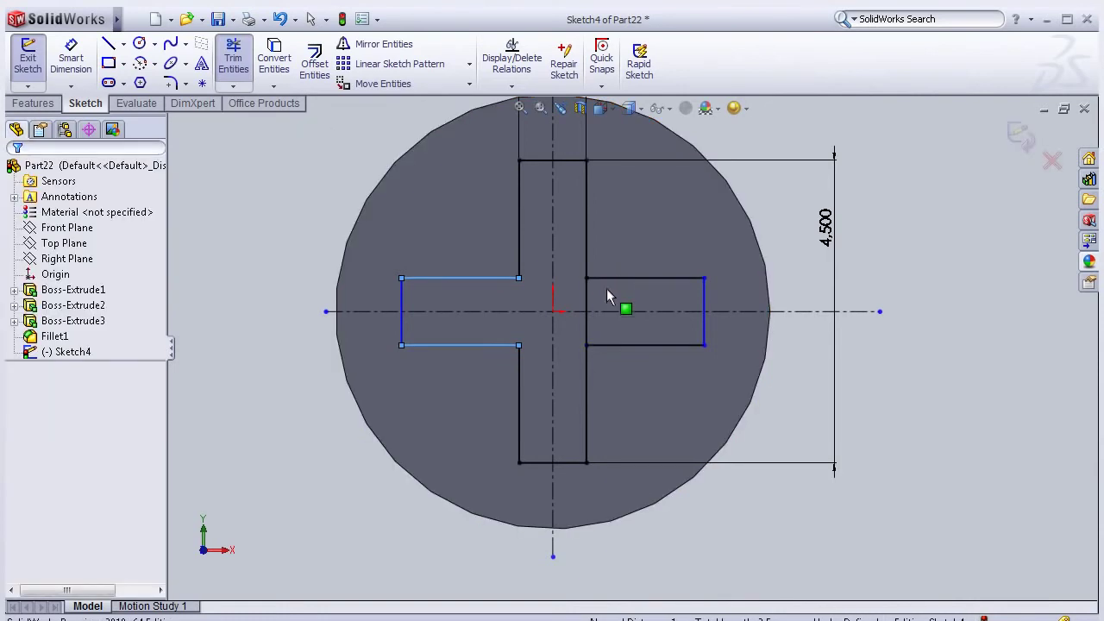
click(602, 303)
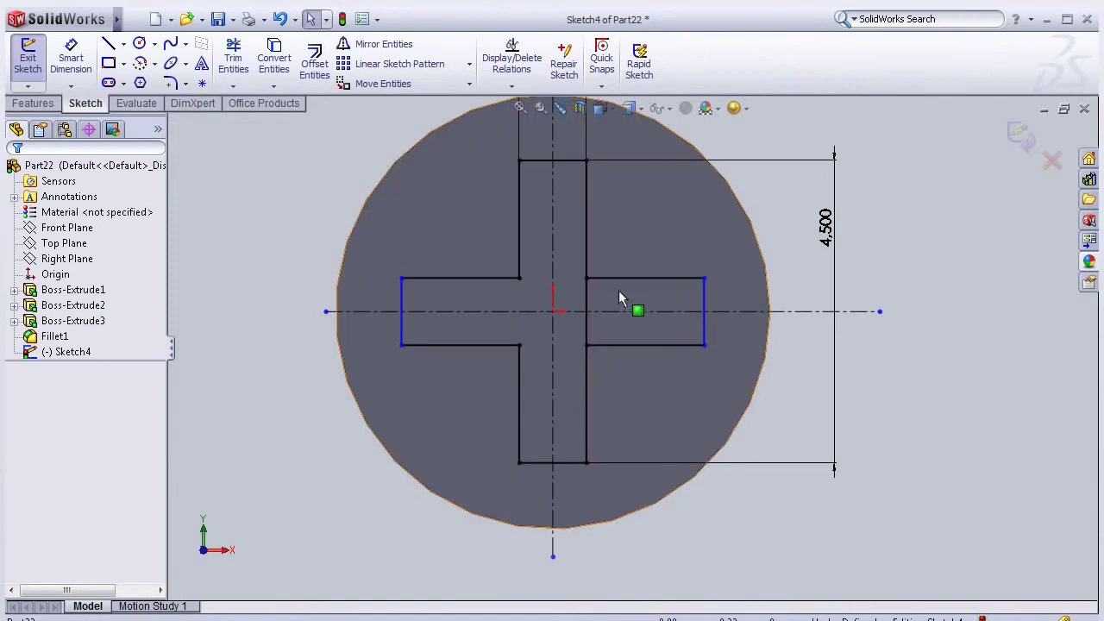
Trim the vertical line closing off the right arm to complete the cross outline
click(233, 59)
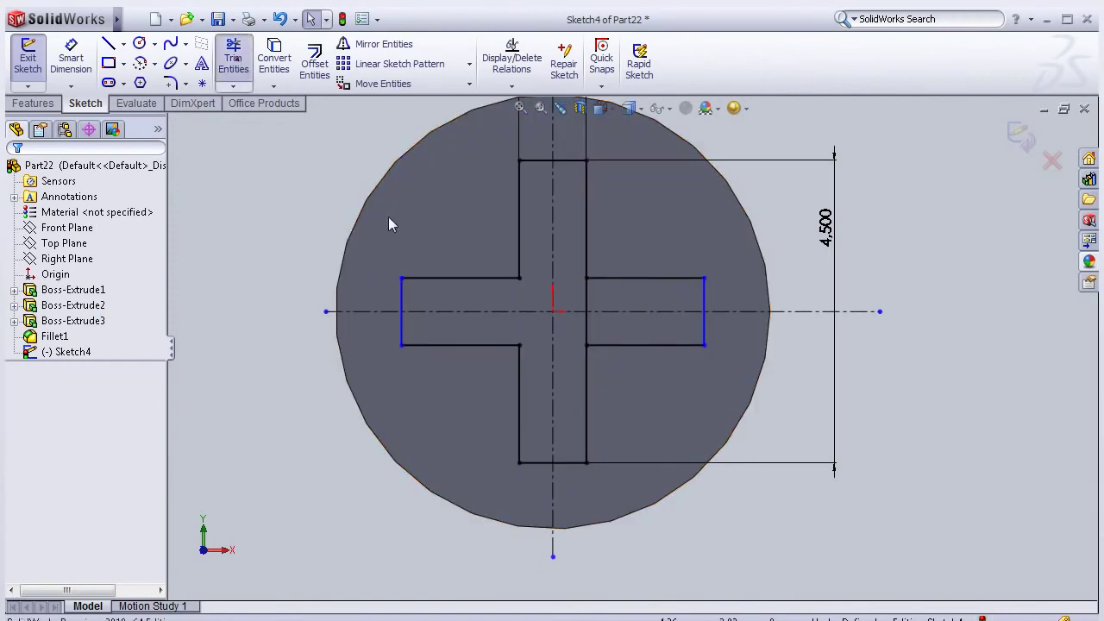
click(623, 279)
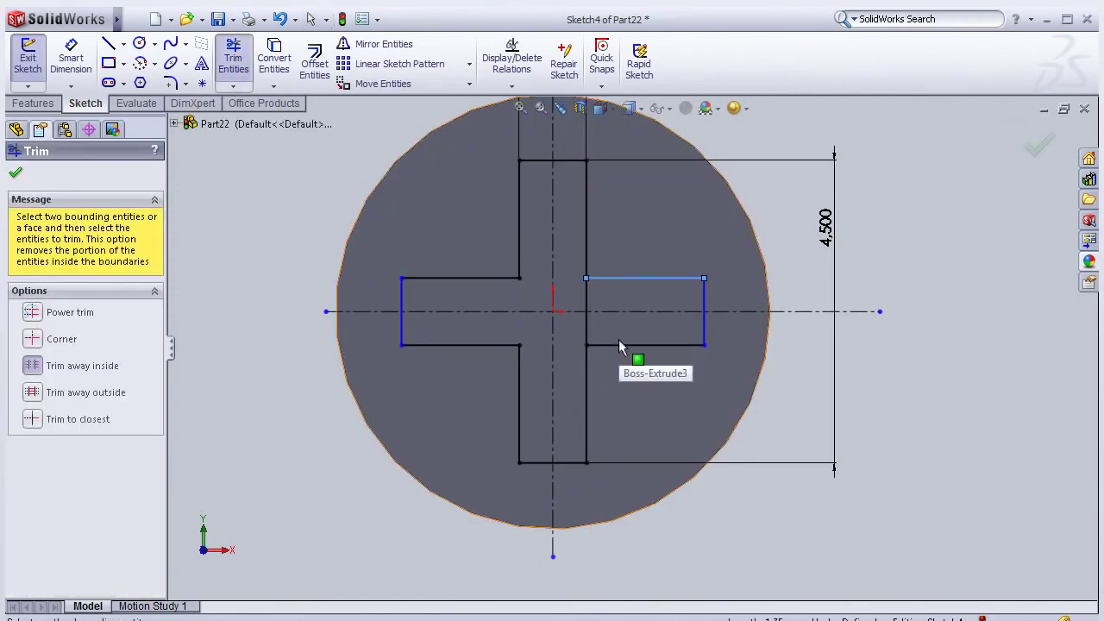
click(621, 345)
click(590, 315)
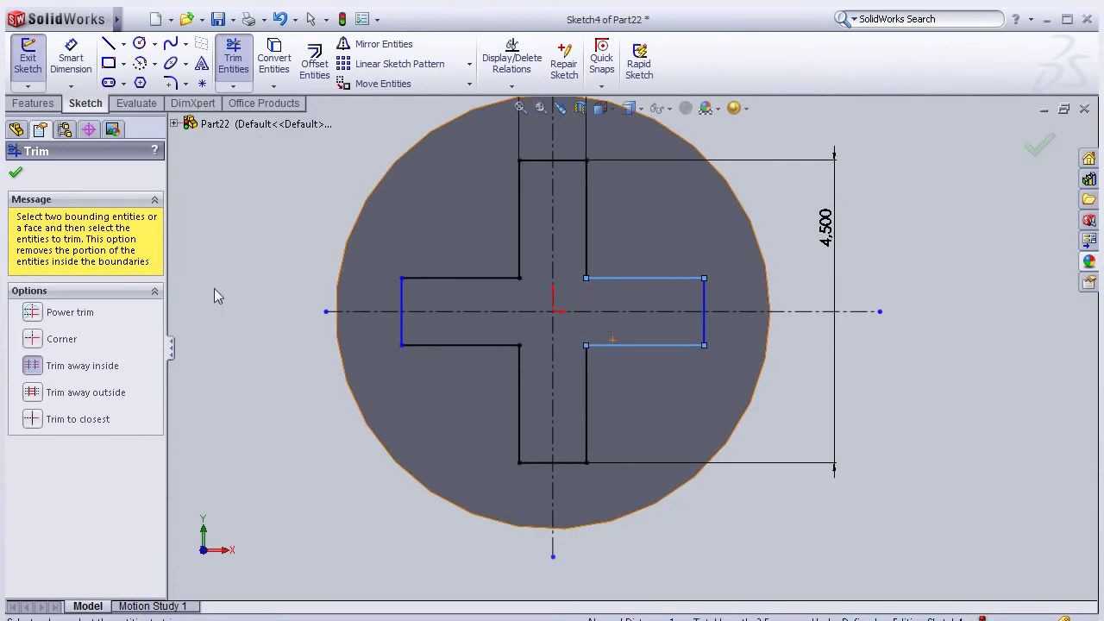
click(18, 176)
Extruded-cut the cross sketch Blind 2 mm deep with a 10° draft
middle_drag(283, 217, 314, 262)
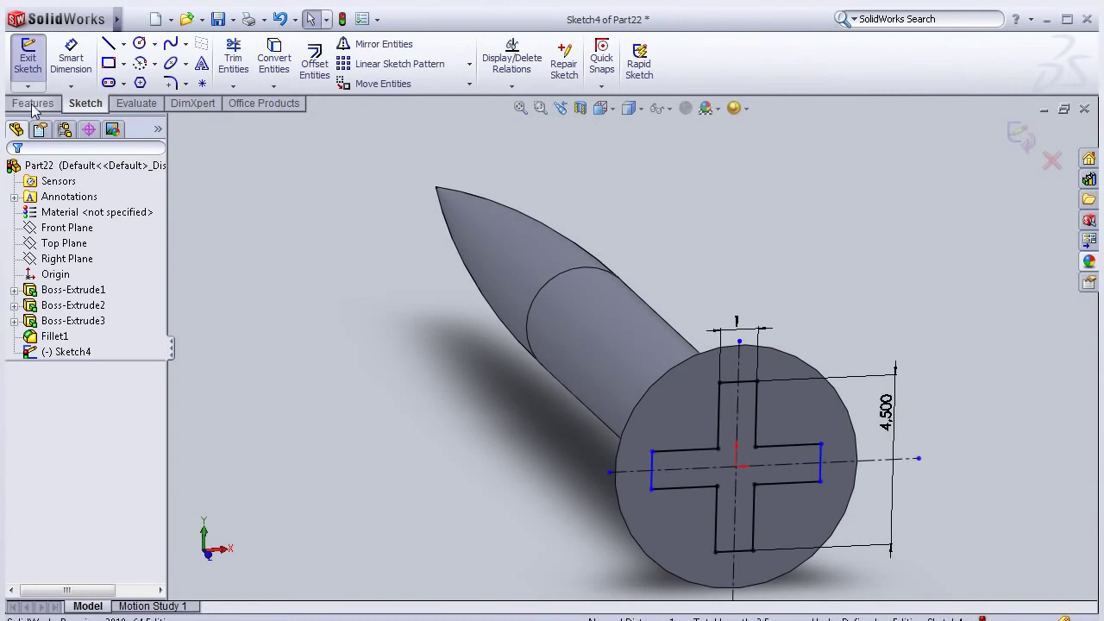
click(33, 103)
click(249, 73)
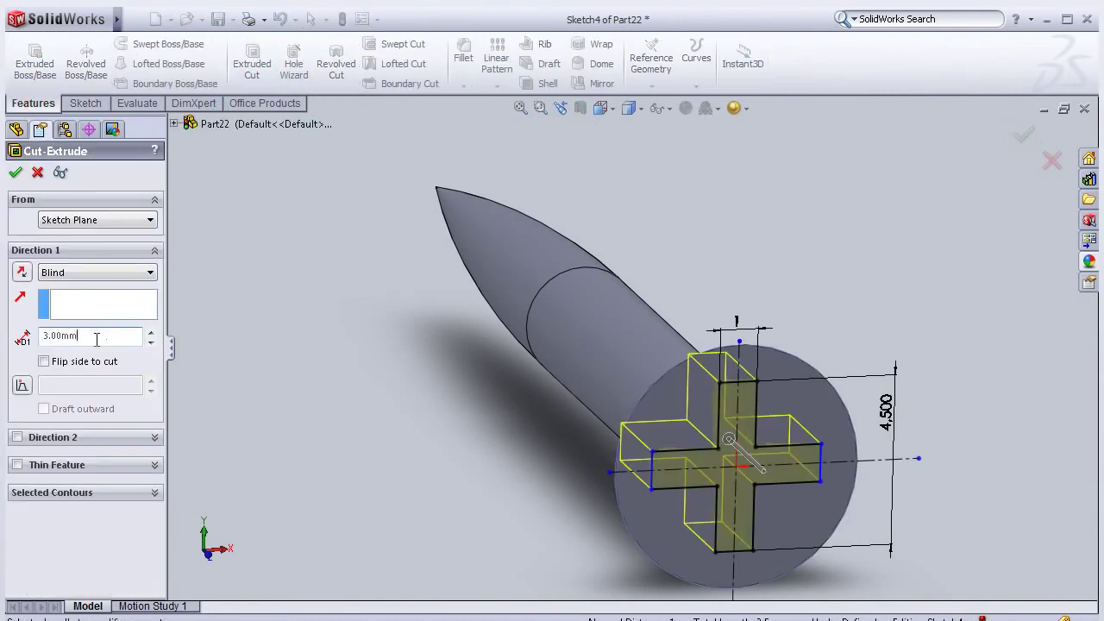
text(2)
click(22, 385)
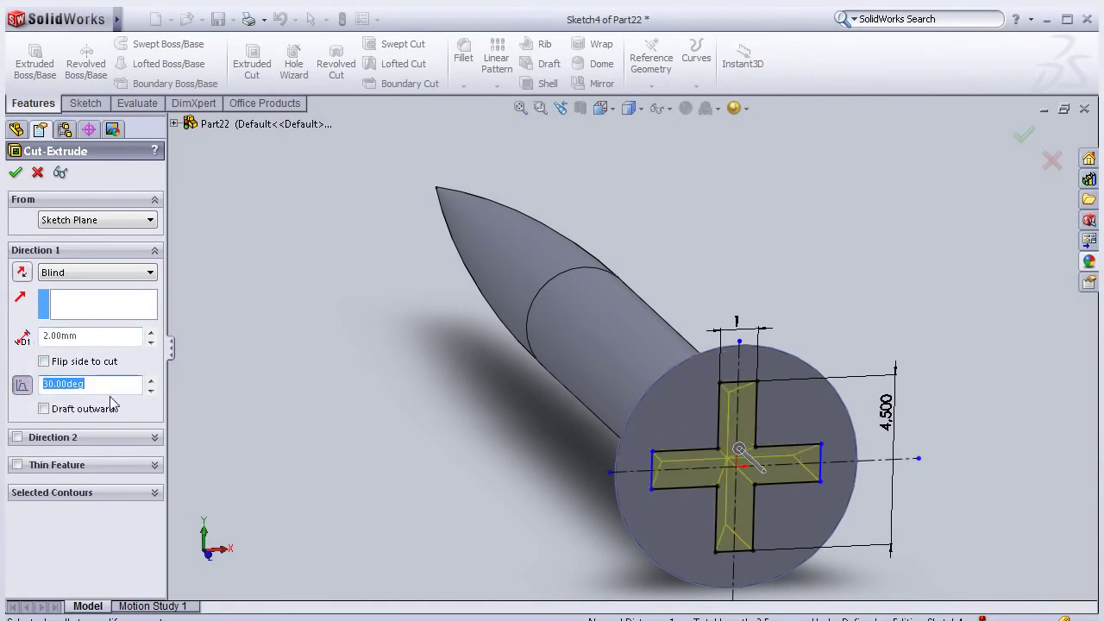
text(10)
key(Return)
mouse_move(332, 362)
middle_down()
mouse_move(320, 395)
mouse_move(409, 365)
mouse_move(532, 443)
mouse_move(541, 434)
mouse_move(455, 389)
mouse_move(811, 414)
mouse_move(733, 414)
middle_up()
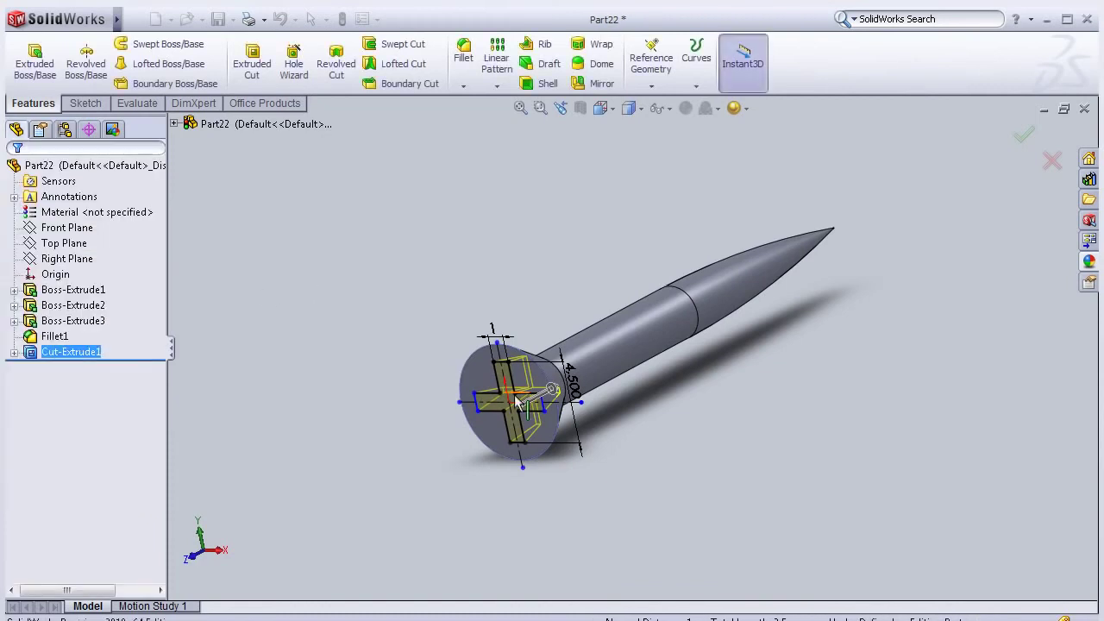
mouse_move(574, 270)
middle_down()
mouse_move(230, 337)
mouse_move(299, 346)
mouse_move(296, 333)
middle_up()
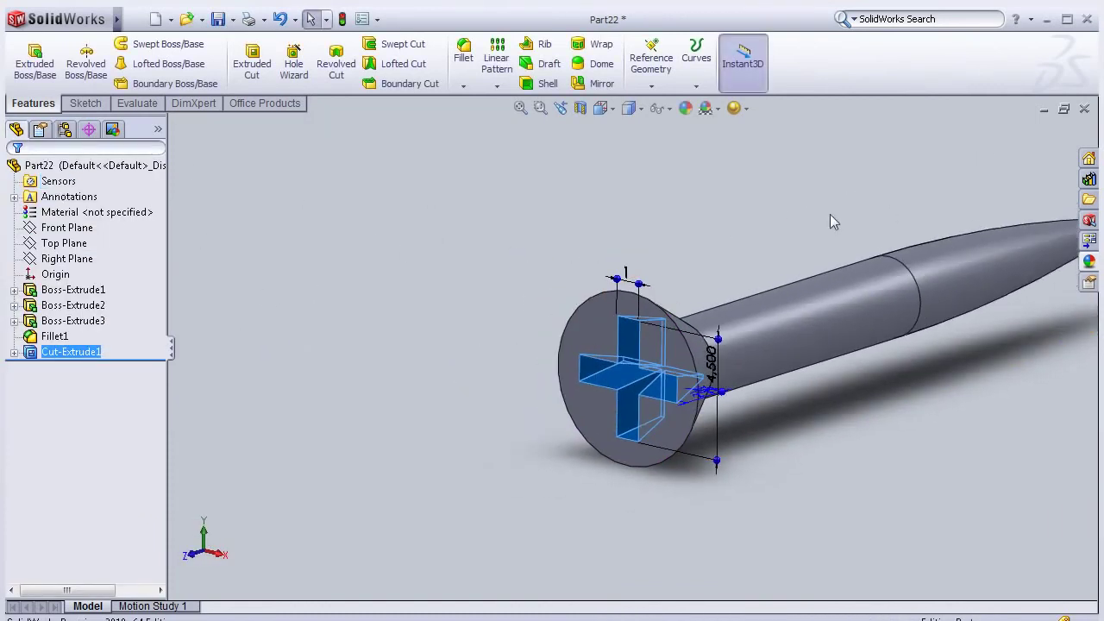
click(738, 202)
mouse_move(738, 202)
middle_down()
mouse_move(692, 223)
mouse_move(720, 244)
mouse_move(636, 232)
mouse_move(555, 288)
mouse_move(577, 348)
mouse_move(486, 372)
mouse_move(808, 347)
mouse_move(814, 402)
mouse_move(693, 384)
mouse_move(678, 233)
middle_up()
middle_drag(721, 197, 702, 306)
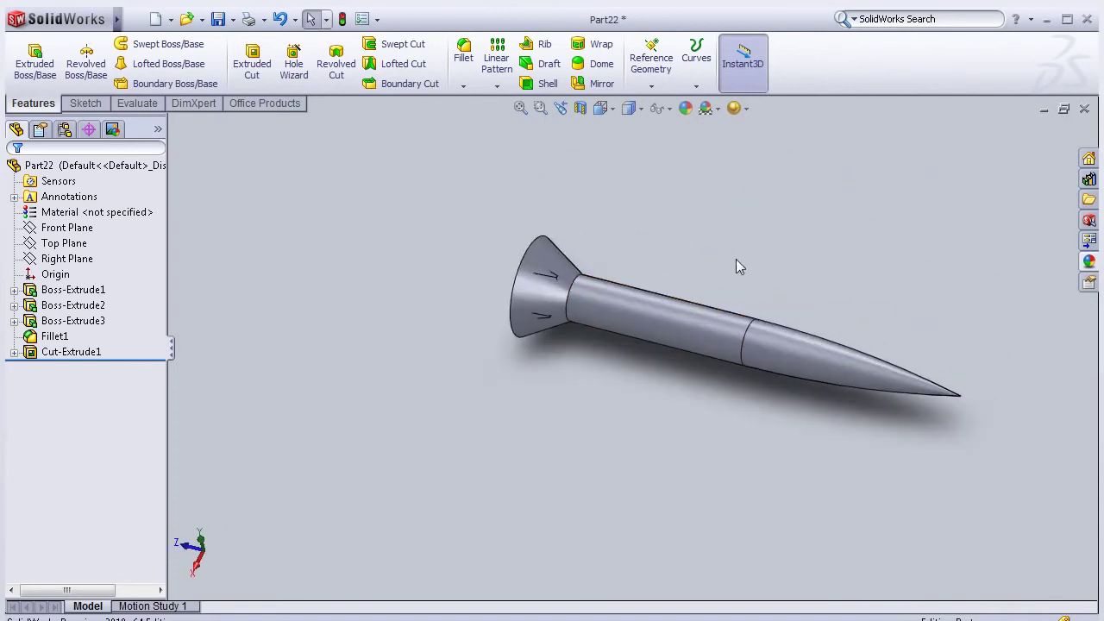
scroll(737, 266, down, 3)
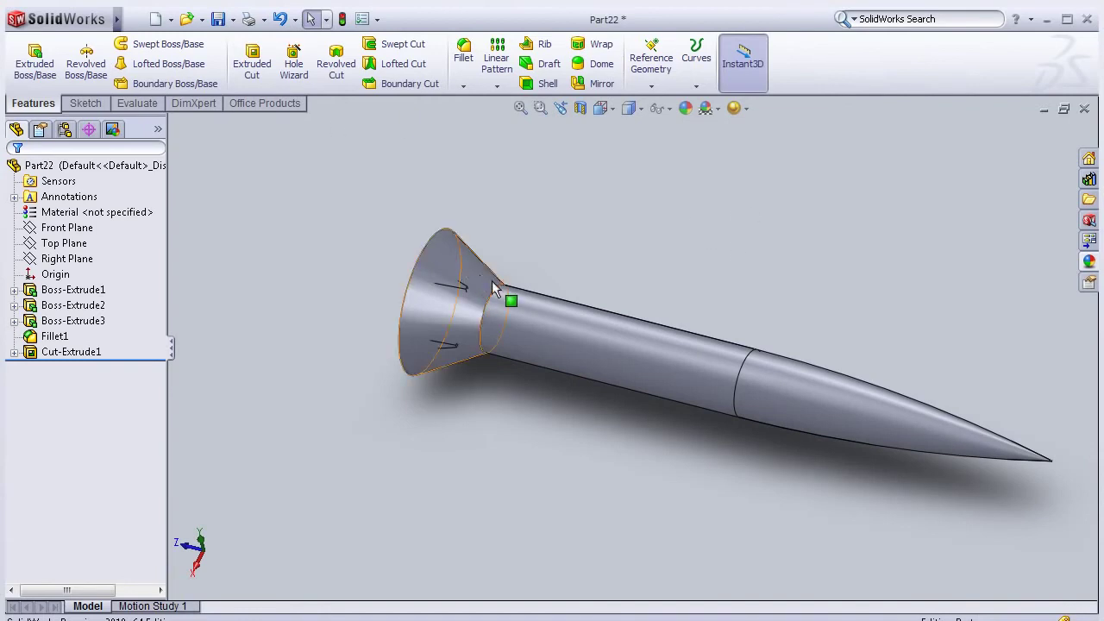
Create Plane1 offset 17 mm from the Front Plane, crossing the shank near the head
click(69, 228)
click(77, 247)
click(74, 230)
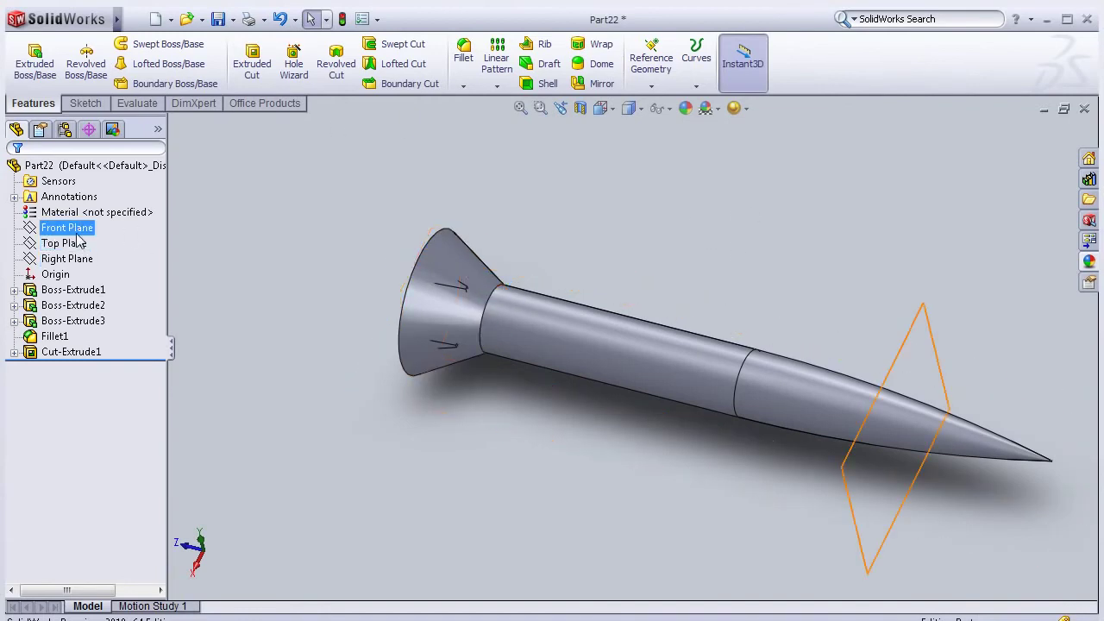
click(67, 228)
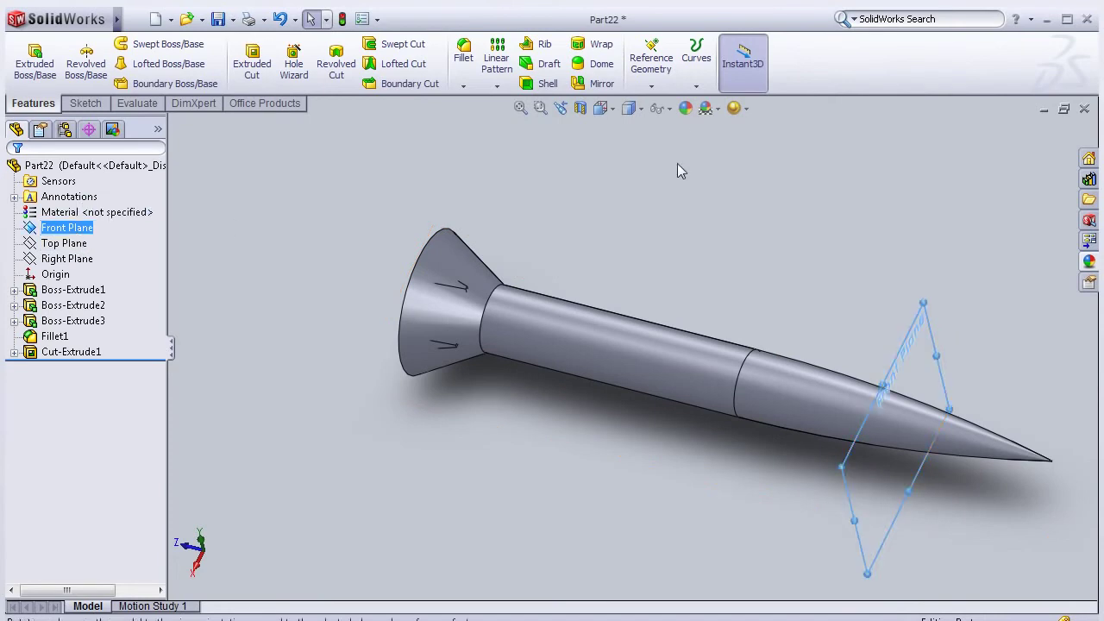
click(651, 65)
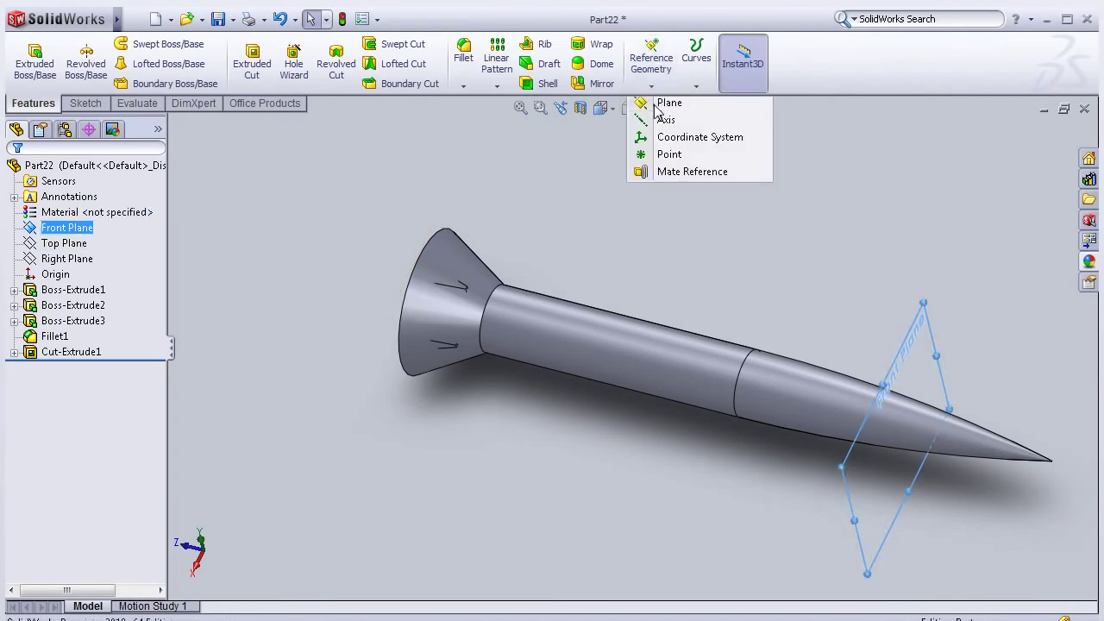
click(662, 103)
mouse_move(556, 147)
middle_down()
mouse_move(582, 150)
mouse_move(599, 231)
middle_up()
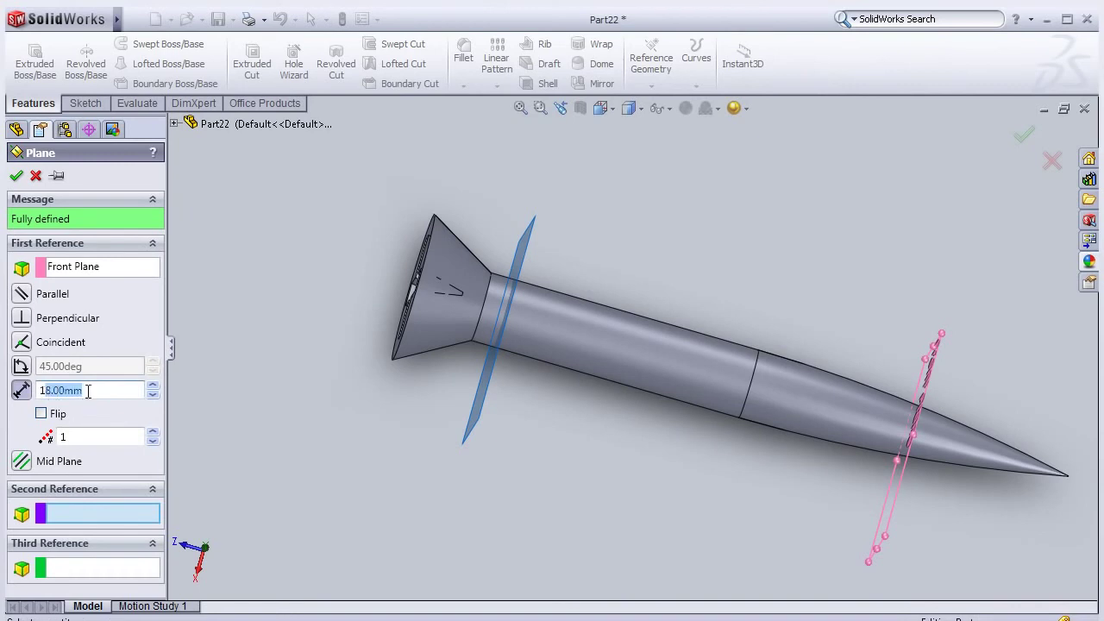
text(7)
key(Return)
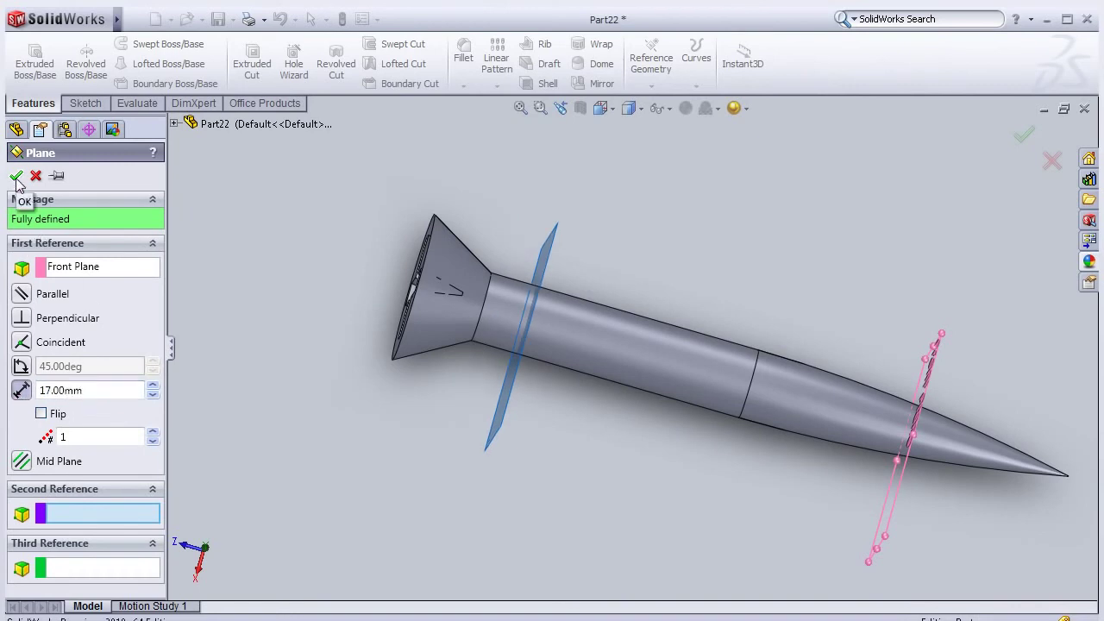
middle_drag(296, 296, 290, 308)
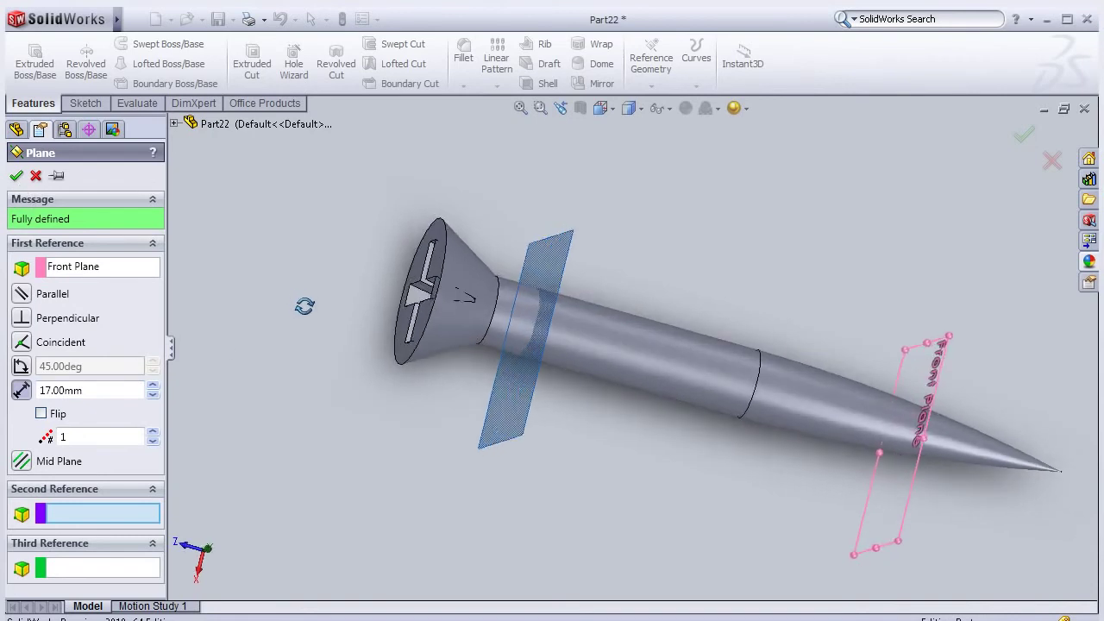
click(15, 176)
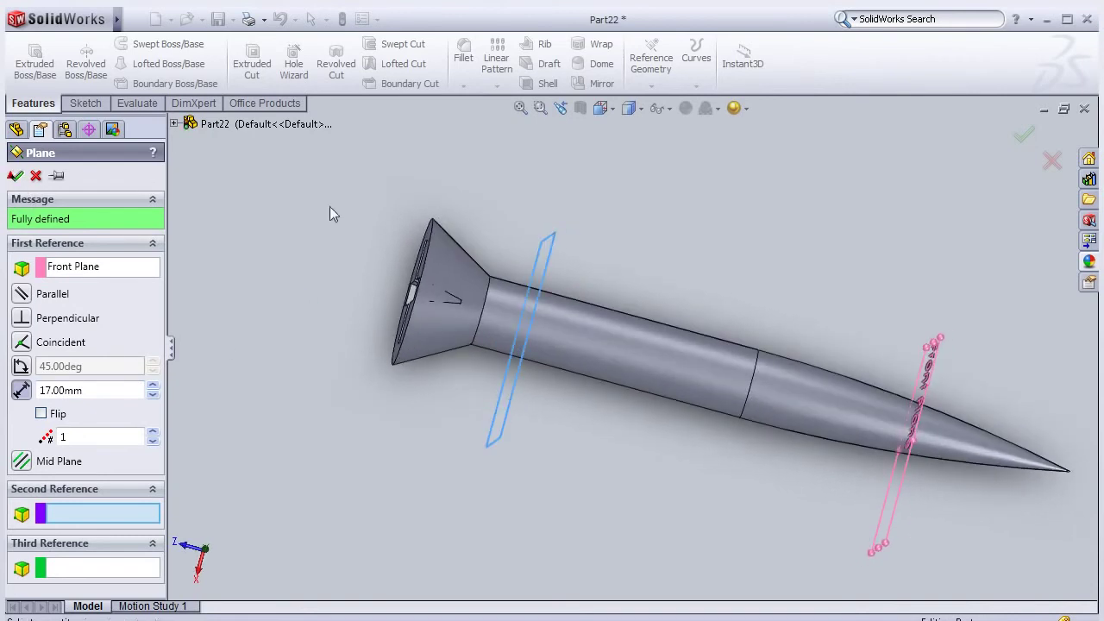
middle_drag(601, 212, 587, 230)
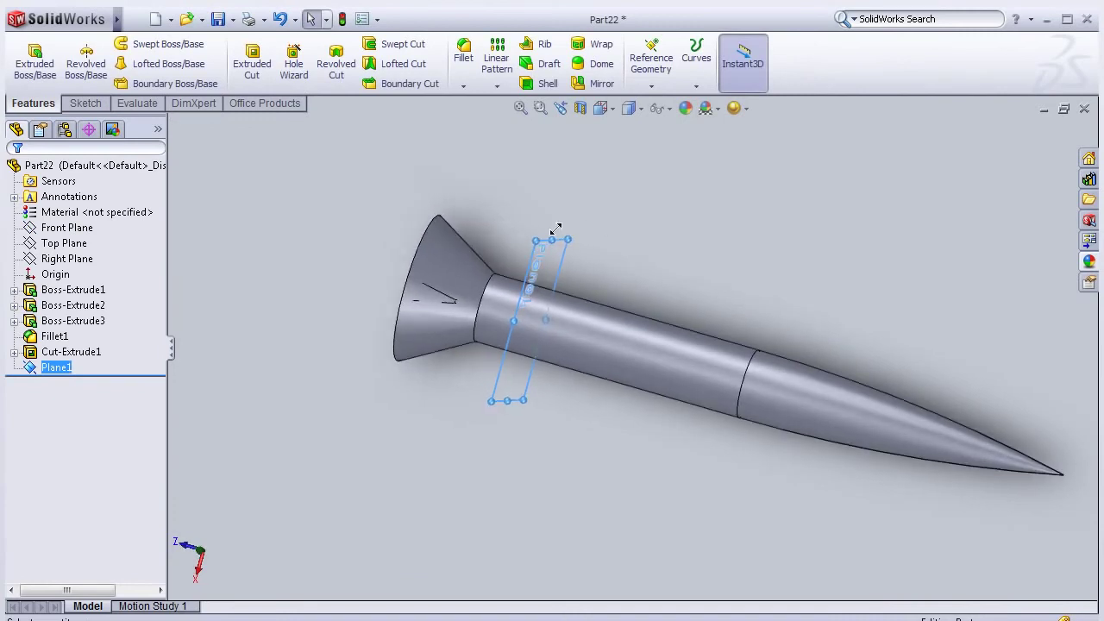
Start a sketch on Plane1 and view it normal from the flipped side
click(32, 373)
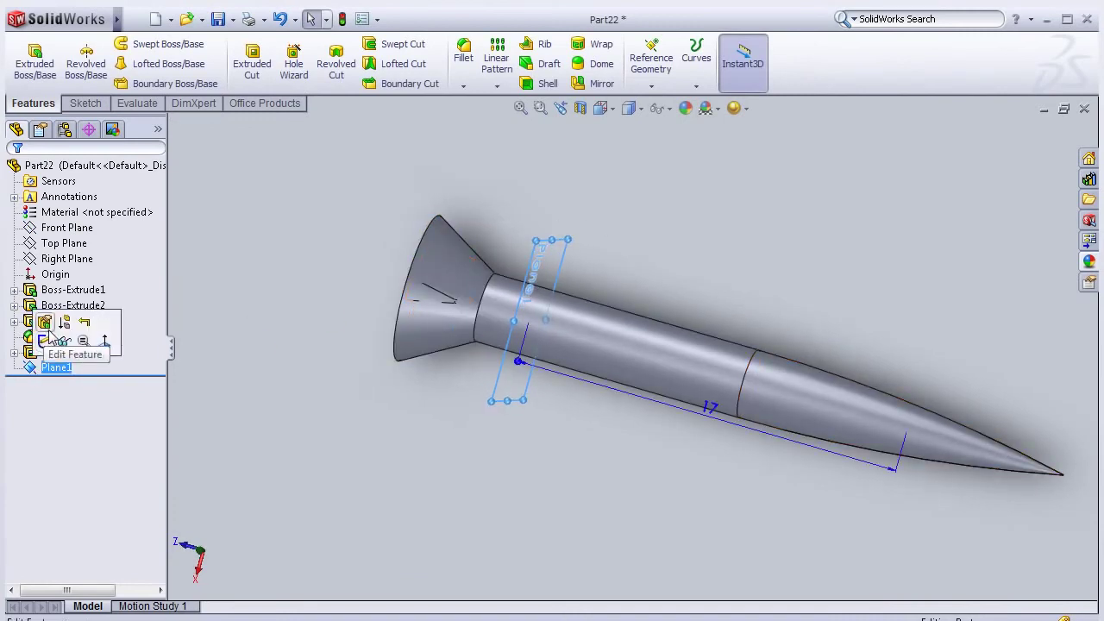
click(50, 326)
key(space)
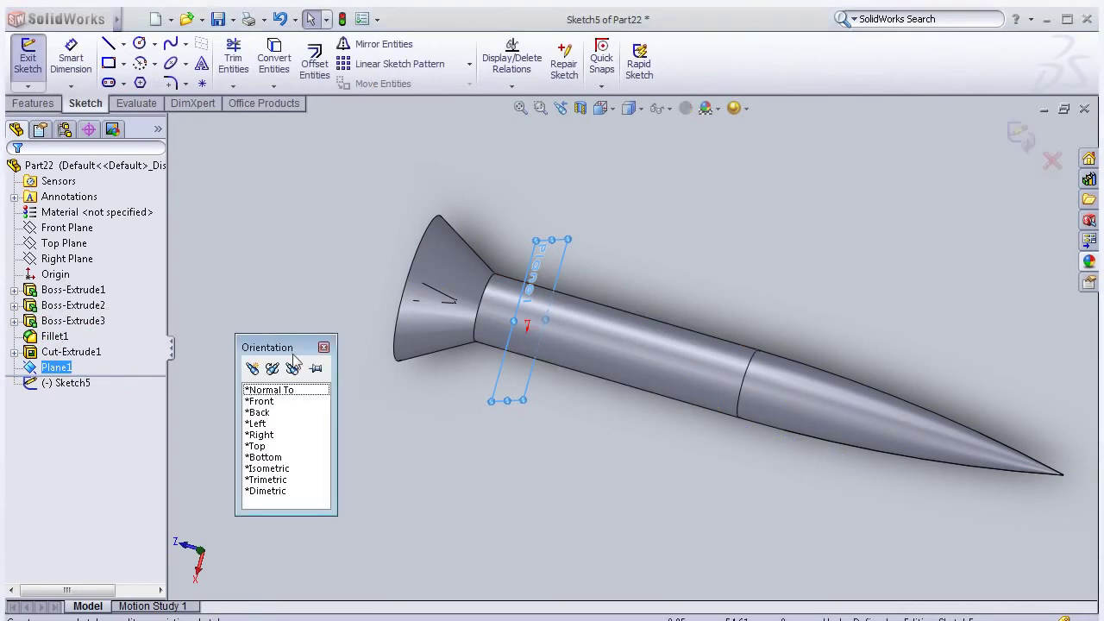
click(283, 391)
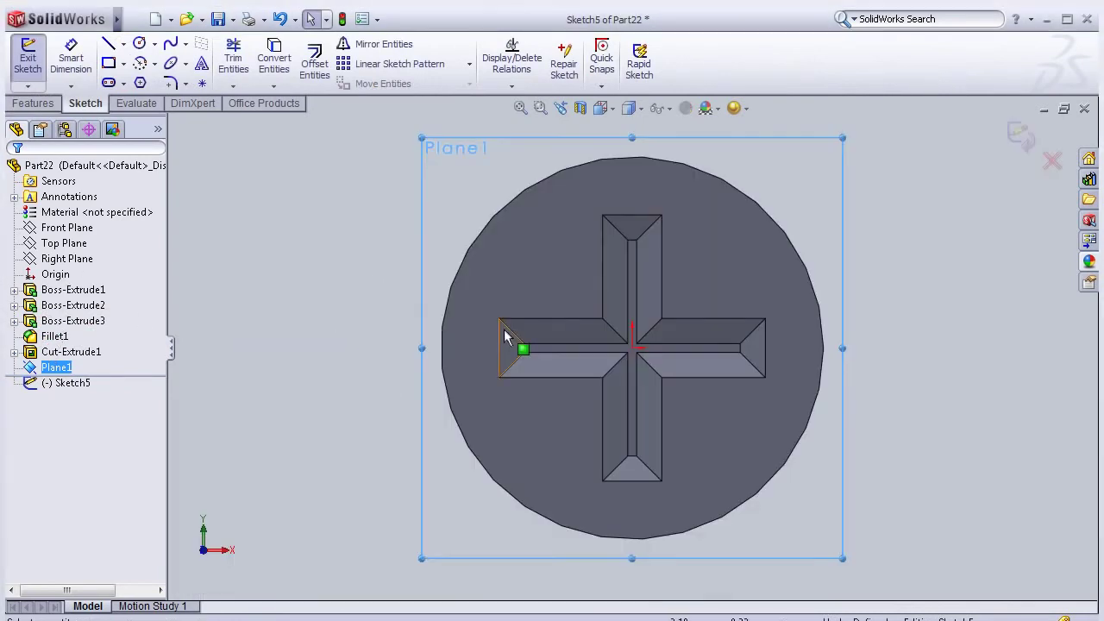
key(space)
click(533, 394)
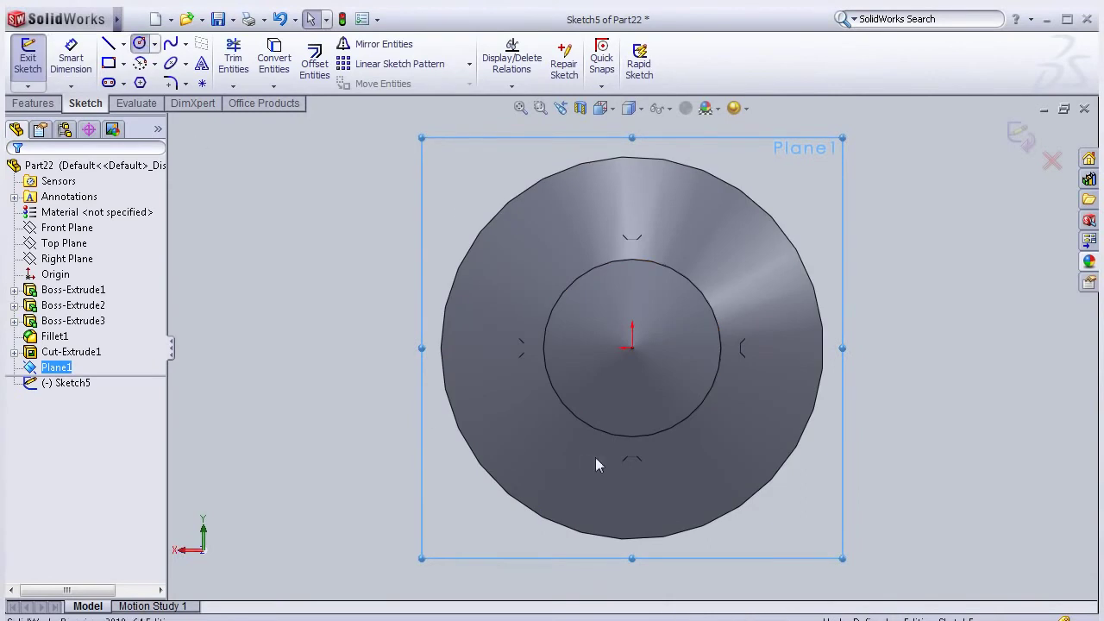
Draw a radius-1.5 circle centred on the origin and exit the sketch
click(632, 348)
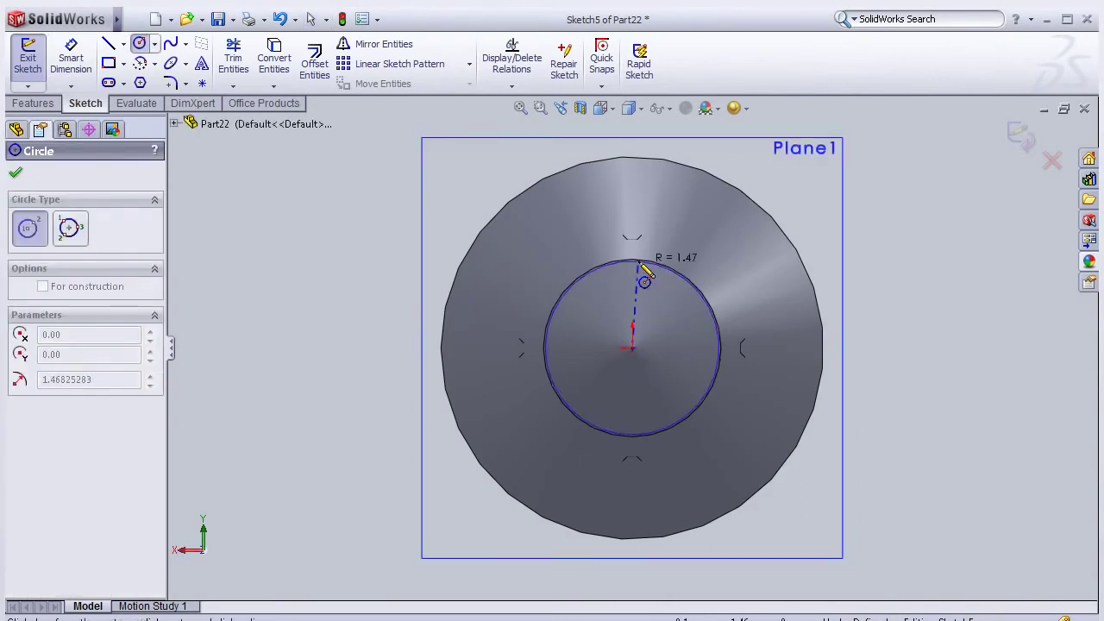
click(640, 260)
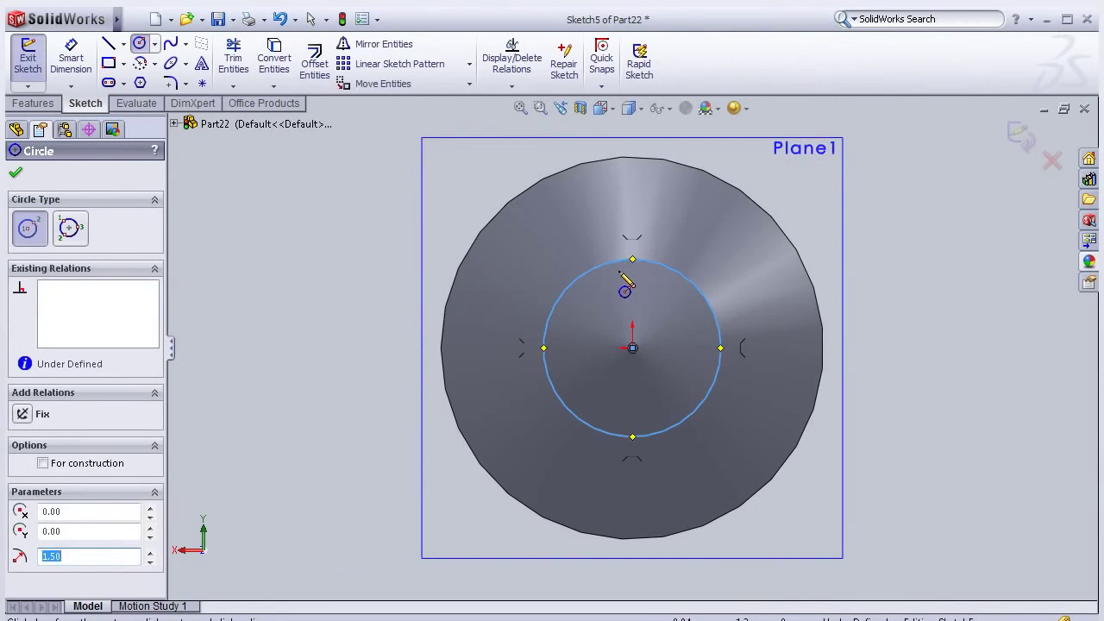
click(15, 172)
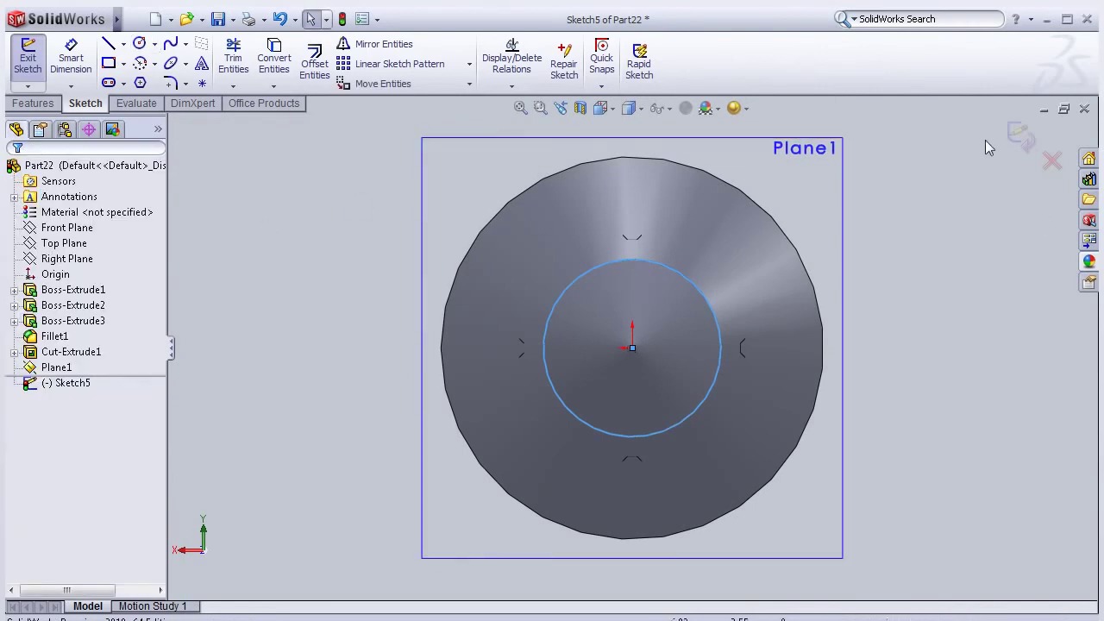
click(1018, 137)
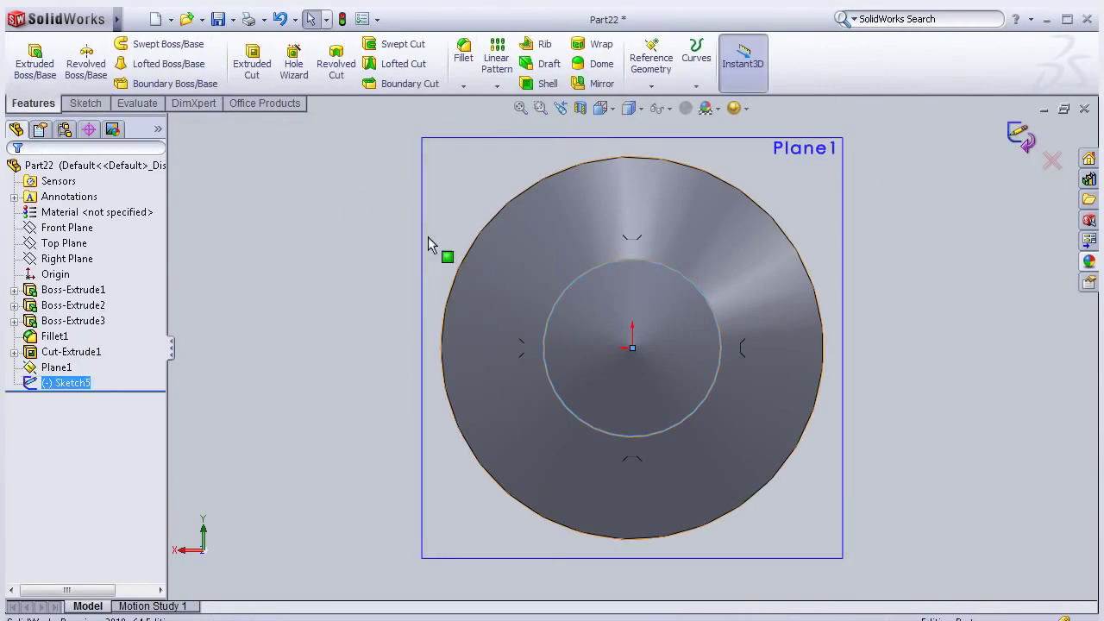
middle_drag(353, 232, 378, 269)
scroll(382, 276, up, 2)
click(160, 20)
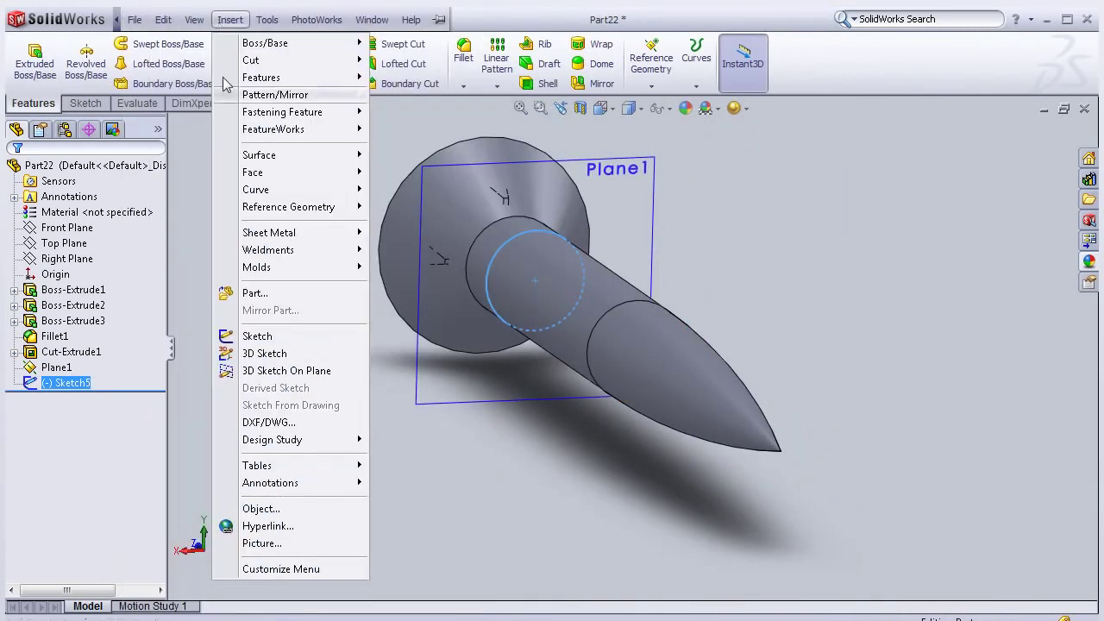
mouse_move(255, 189)
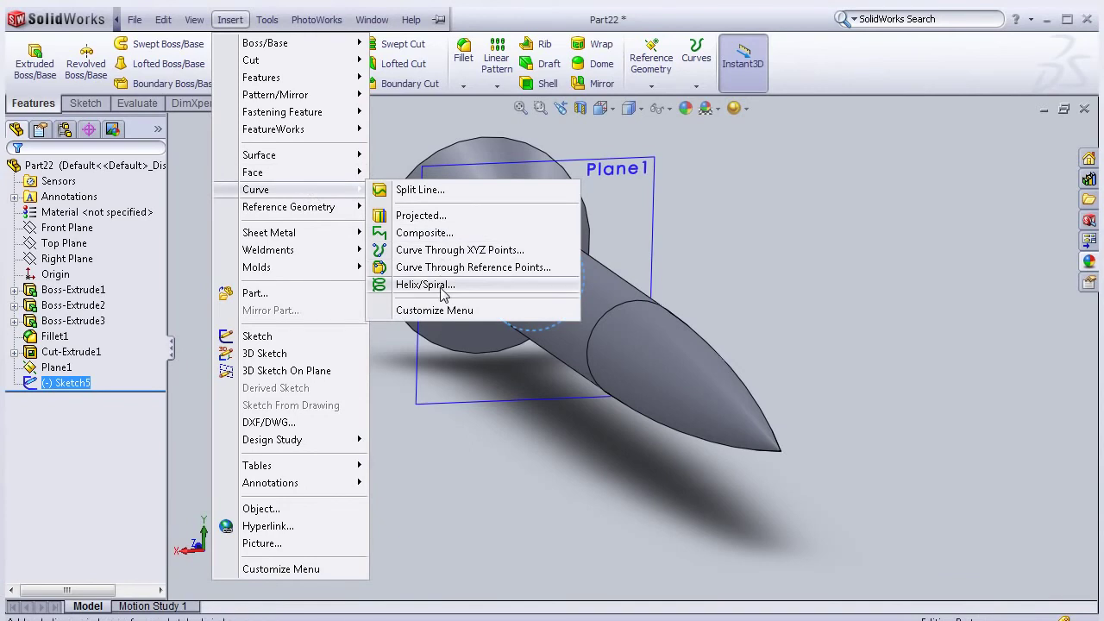
Insert a helix on the circle with constant 2 mm pitch and 10 revolutions
click(427, 285)
middle_drag(358, 373, 382, 412)
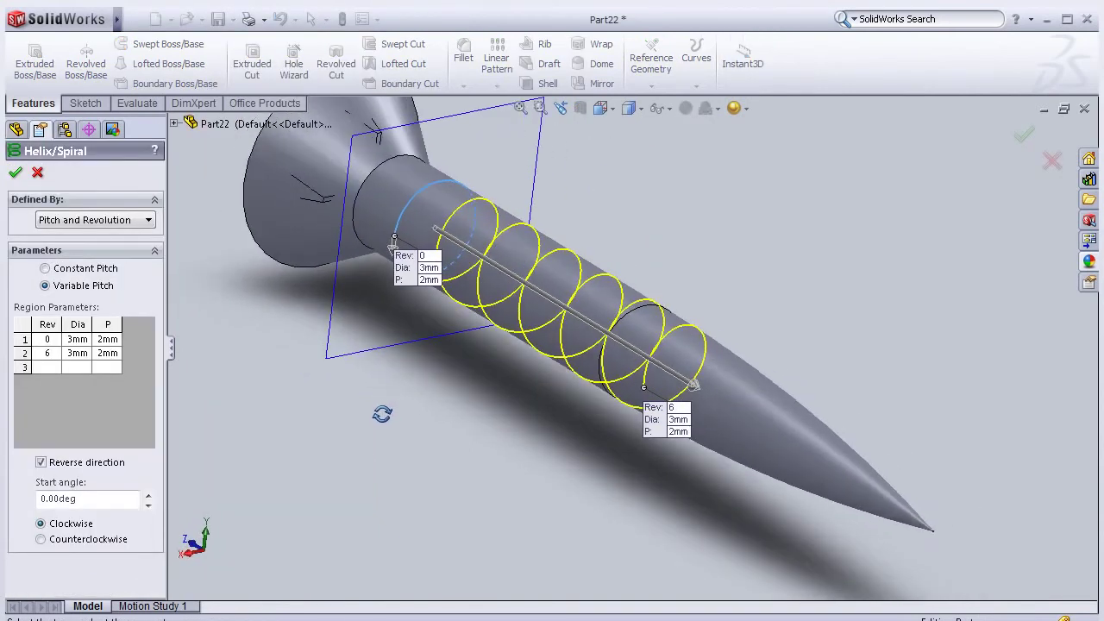
click(105, 271)
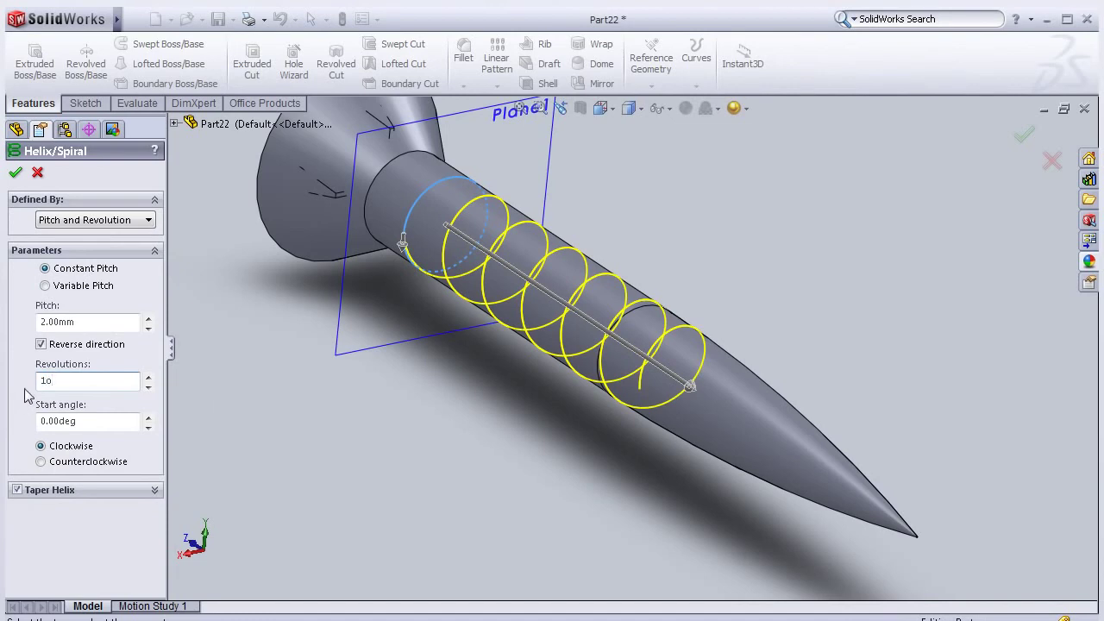
text(0)
mouse_move(801, 303)
middle_down()
mouse_move(838, 382)
mouse_move(803, 389)
middle_up()
scroll(838, 381, up, 3)
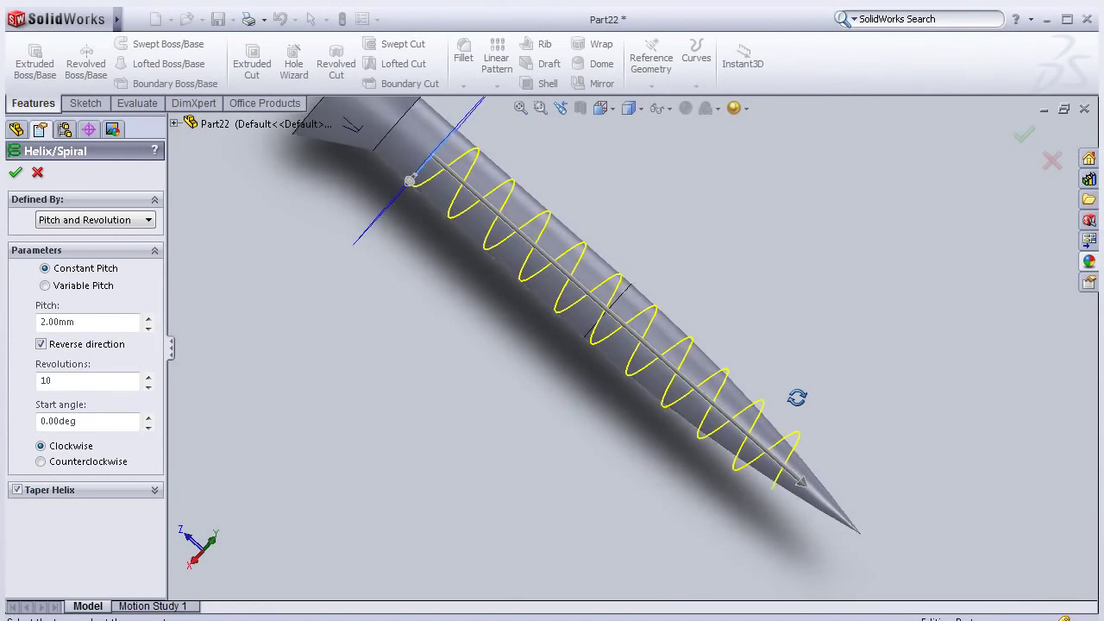
Switch the helix to variable pitch and add a revolution-7 region at 2.8 mm diameter
click(57, 286)
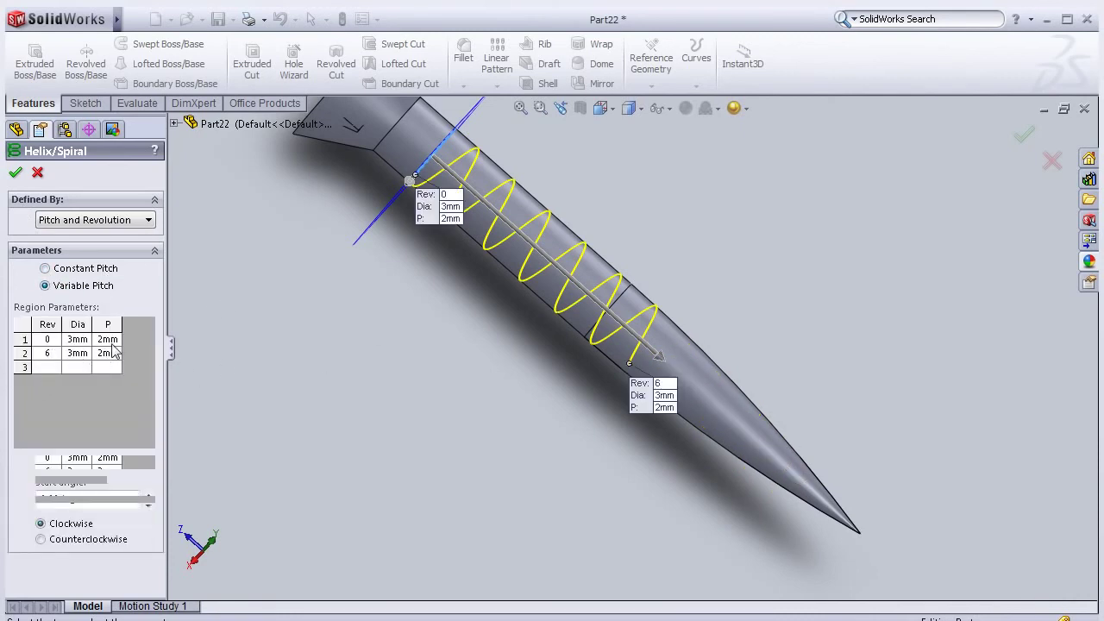
scroll(488, 287, down, 1)
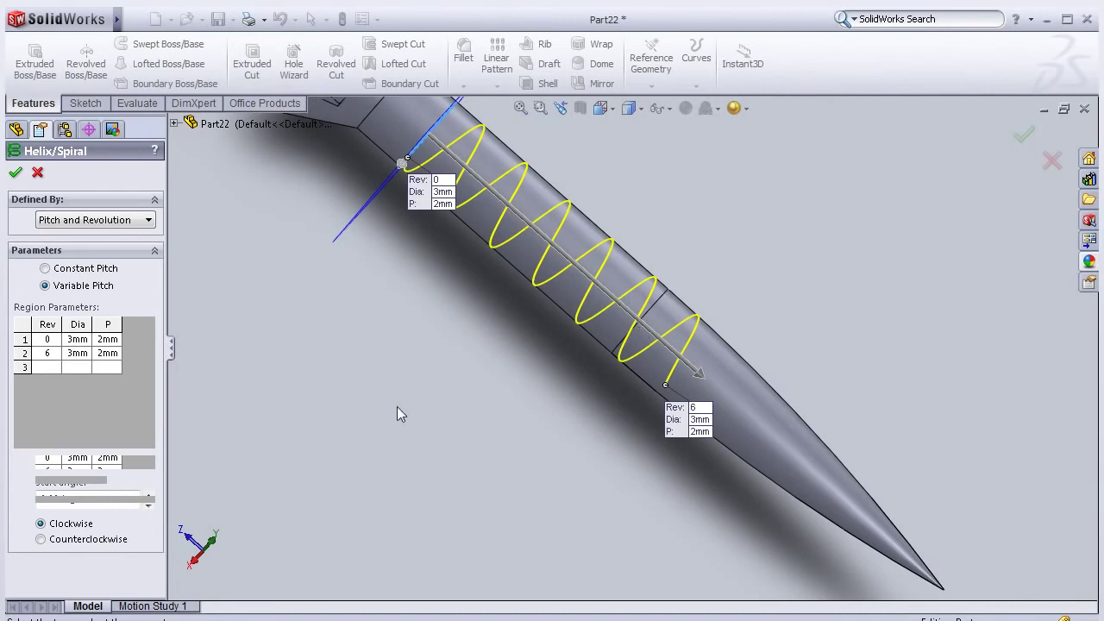
mouse_move(409, 402)
middle_down()
mouse_move(365, 435)
mouse_move(463, 382)
mouse_move(464, 395)
mouse_move(449, 395)
middle_up()
click(51, 370)
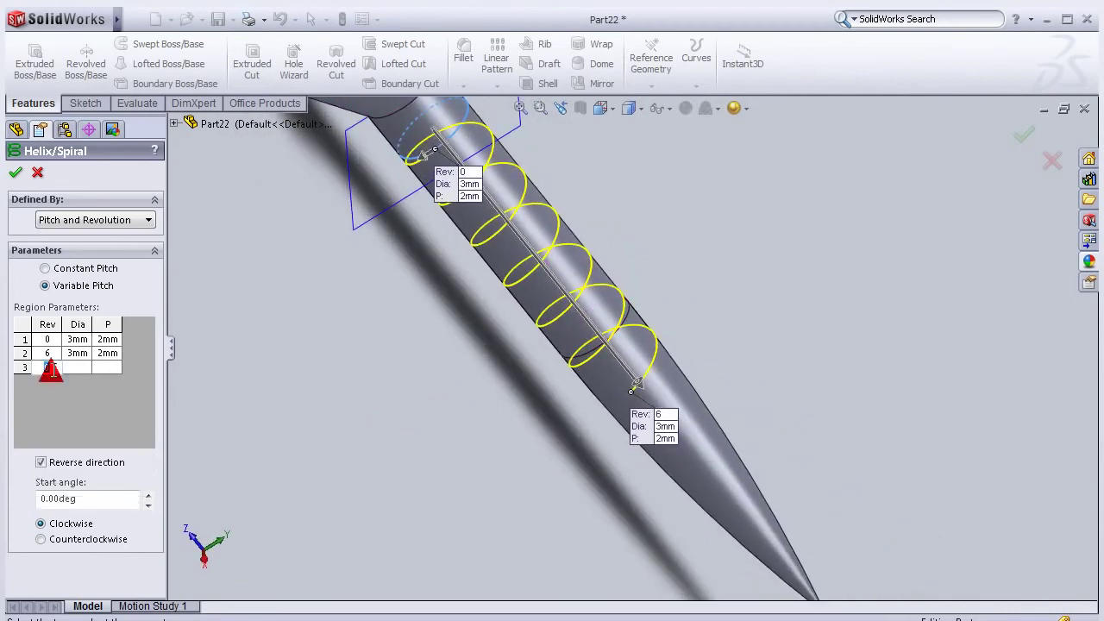
text(7)
click(77, 367)
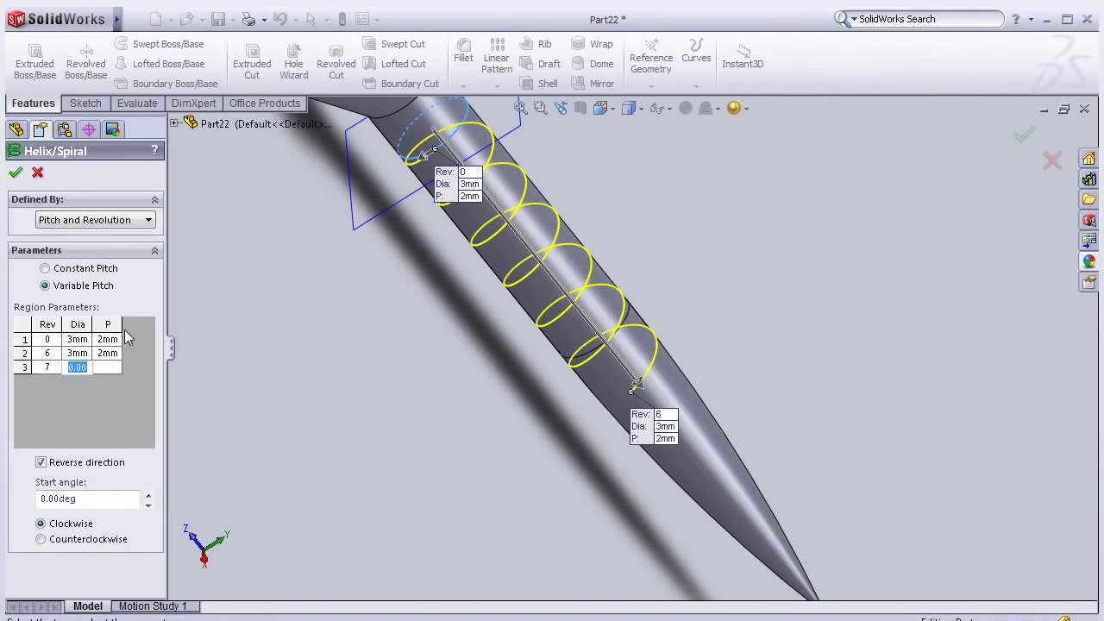
text(2.8m)
click(44, 381)
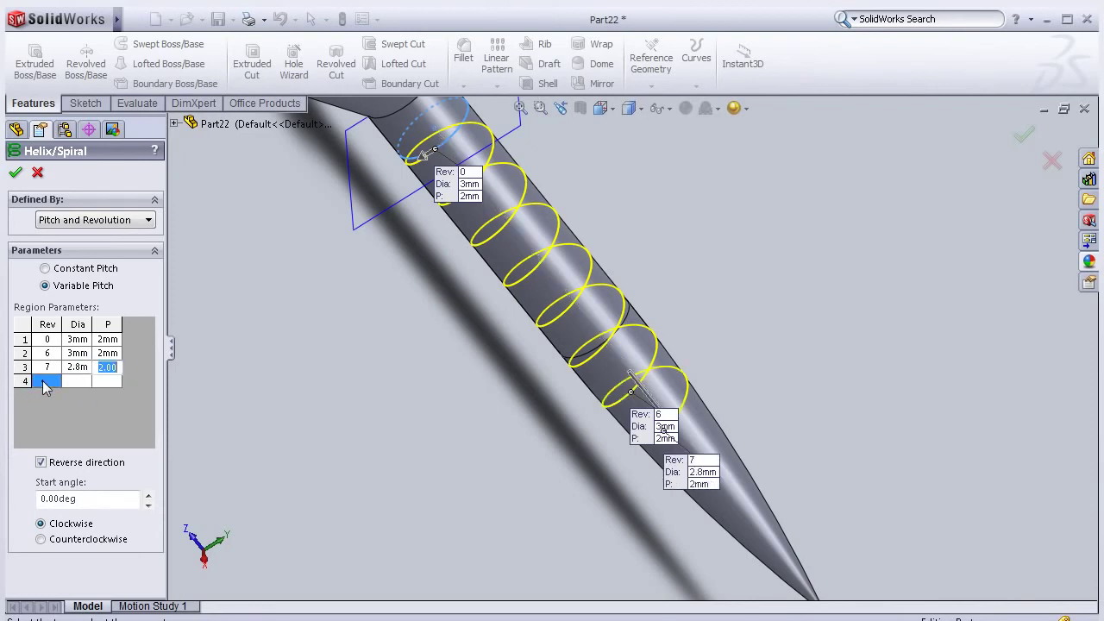
Add a revolution-8 region with 2 mm pitch
click(55, 381)
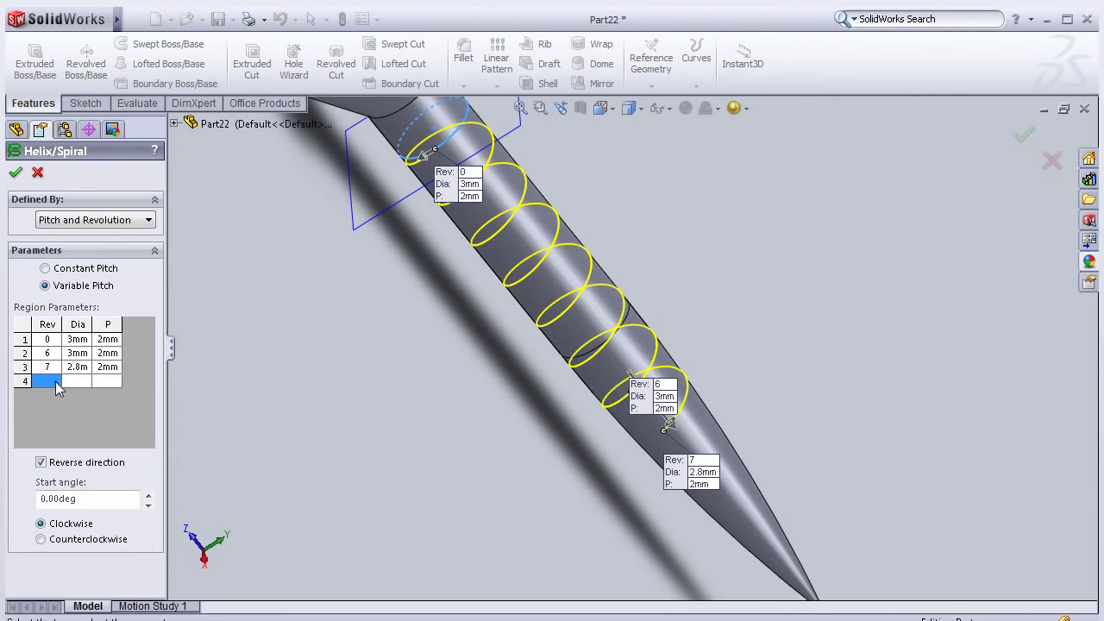
text(8)
click(84, 382)
text(2.6)
click(107, 382)
text(2)
key(Return)
scroll(522, 510, down, 3)
mouse_move(553, 497)
middle_down()
mouse_move(596, 479)
mouse_move(599, 463)
mouse_move(673, 402)
middle_up()
scroll(734, 317, down, 2)
middle_drag(693, 312, 707, 313)
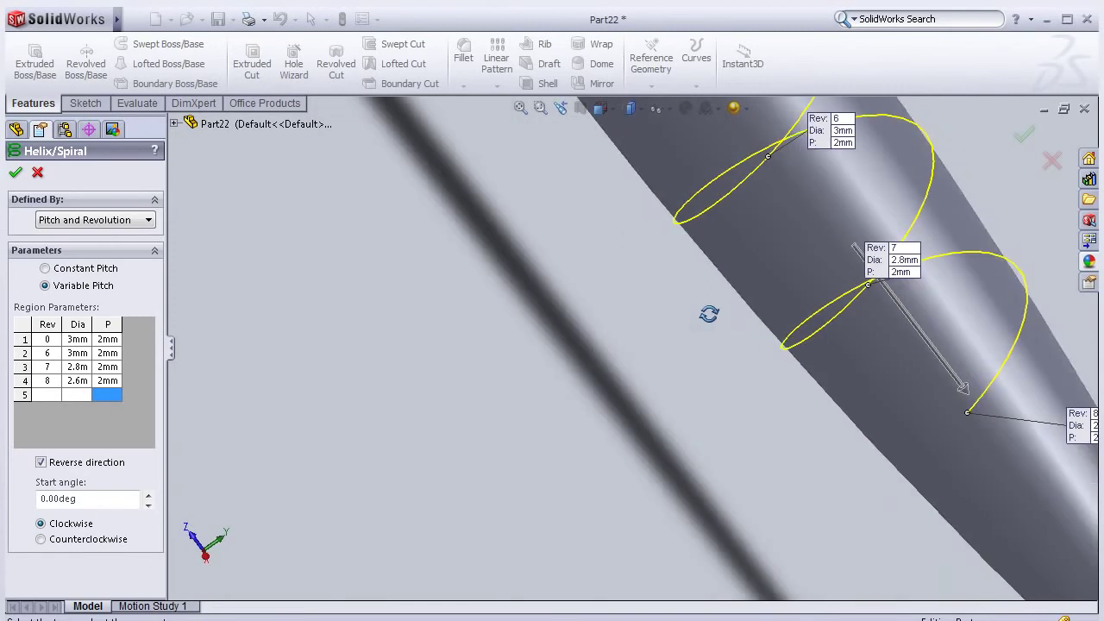
middle_drag(805, 249, 850, 237)
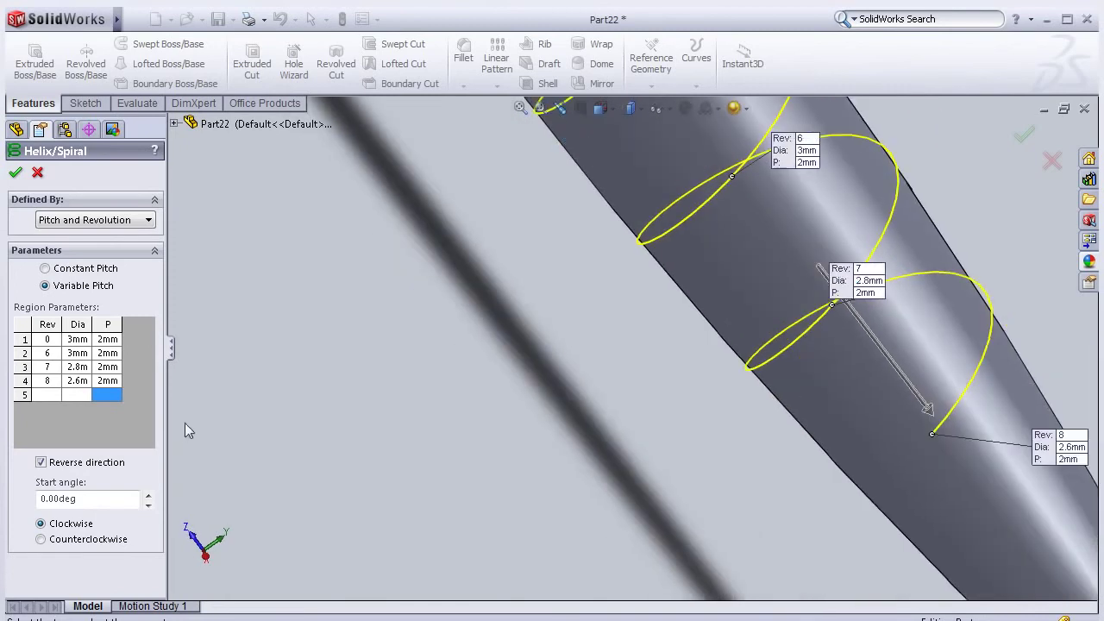
Correct revolution 8's diameter to 2.4 mm and begin the revolution-9 row
click(82, 382)
click(82, 383)
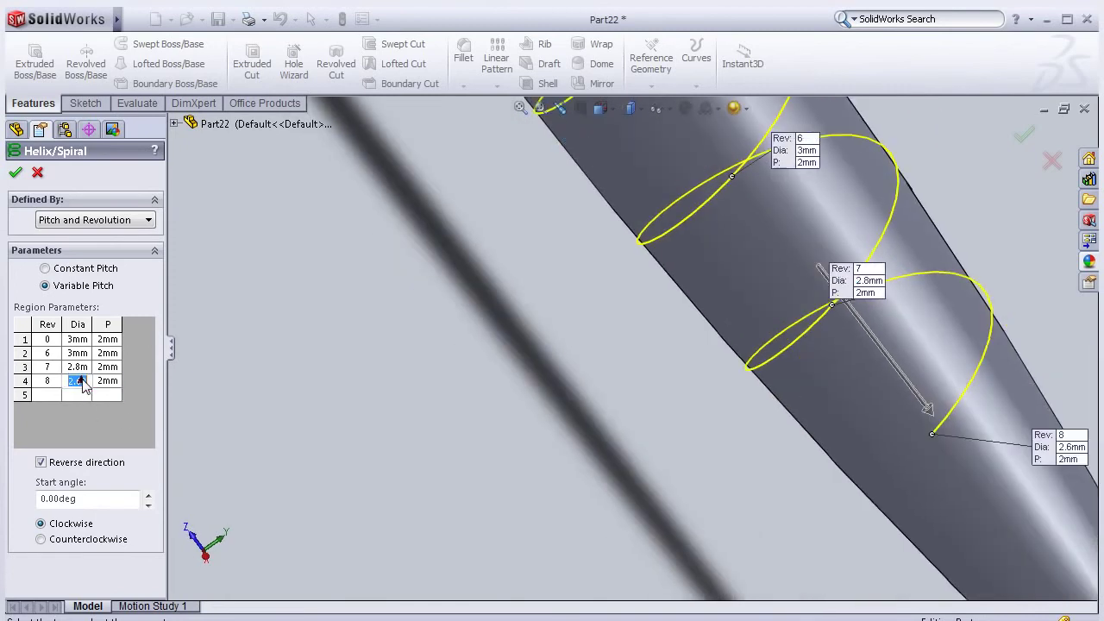
text(2.4)
click(85, 396)
scroll(684, 343, up, 1)
click(46, 396)
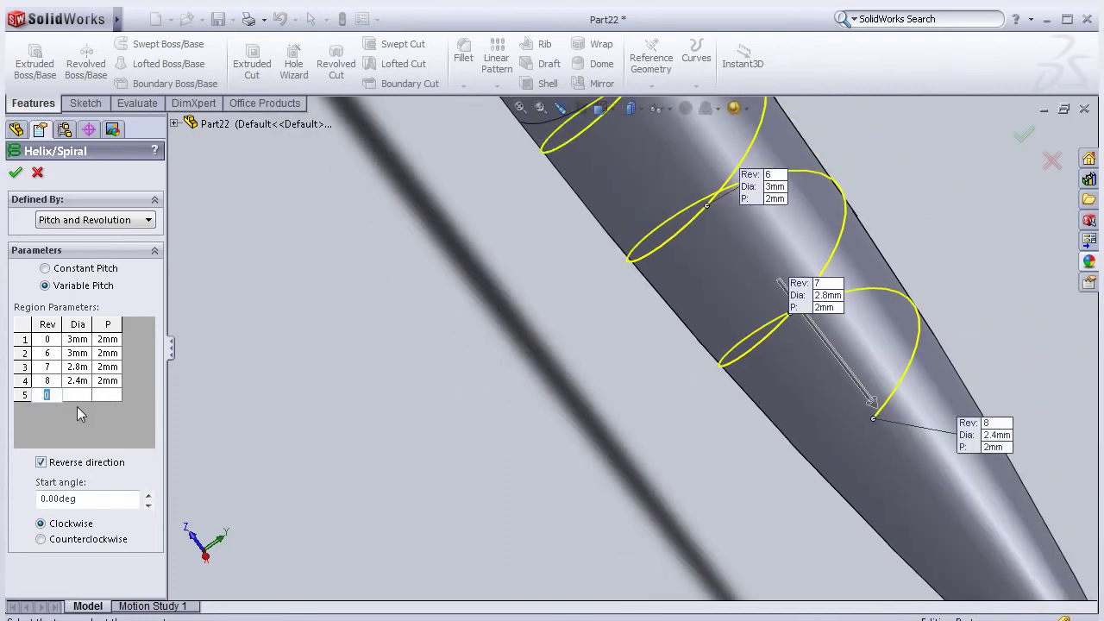
text(9)
click(77, 397)
Finish the revolution-9 region with 2 mm pitch
text(2.1)
click(107, 395)
text(2)
key(Return)
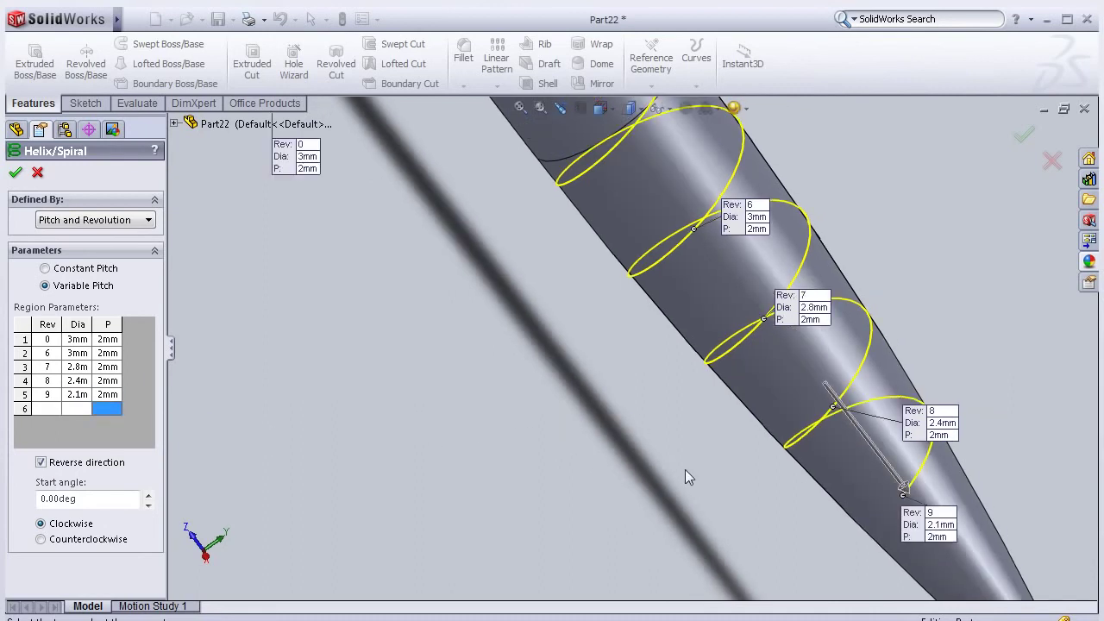
scroll(702, 455, up, 3)
scroll(792, 402, down, 5)
middle_drag(792, 403, 765, 428)
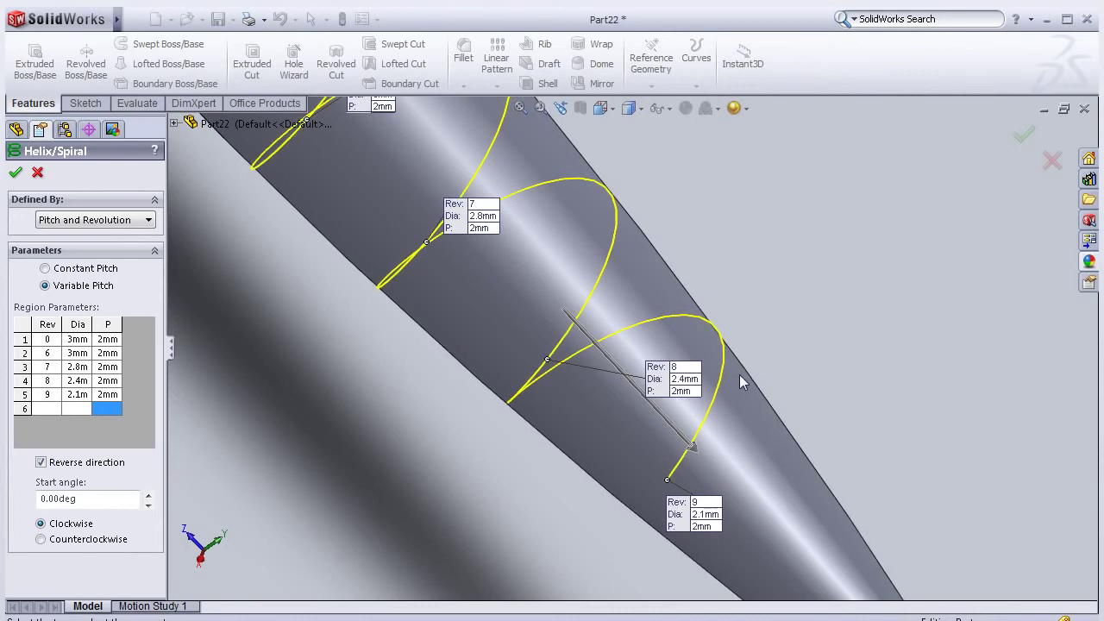
scroll(723, 315, down, 2)
scroll(725, 253, down, 1)
scroll(705, 255, up, 1)
mouse_move(705, 254)
middle_down()
mouse_move(562, 266)
mouse_move(562, 234)
mouse_move(617, 189)
middle_up()
scroll(564, 218, down, 2)
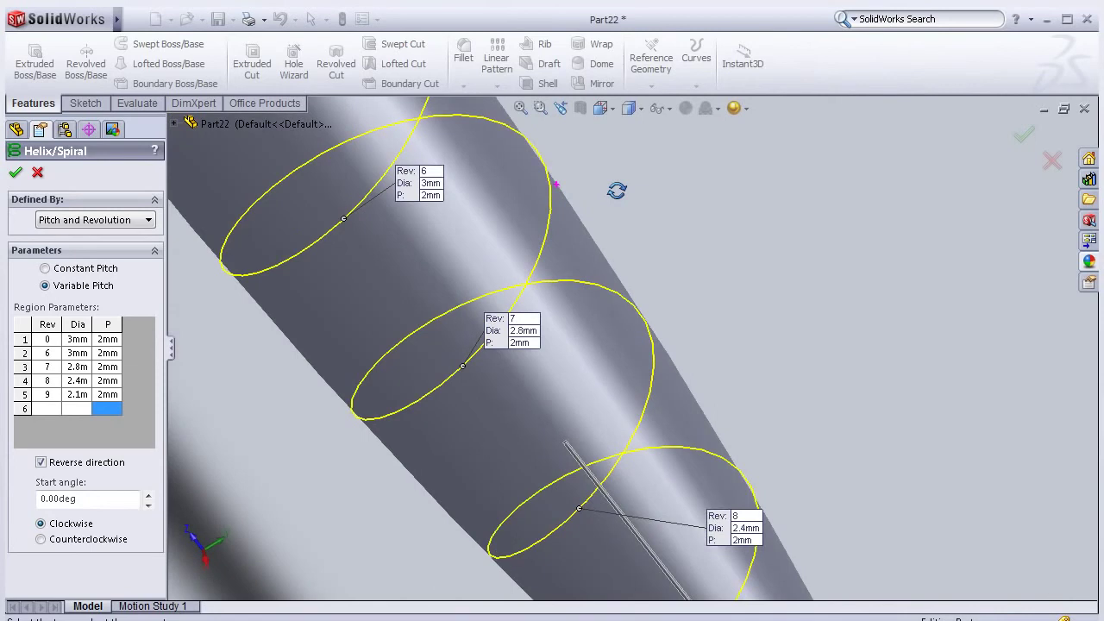
Revise revolution 7's diameter to 2.6 mm and revolution 9's to 2 mm
click(76, 366)
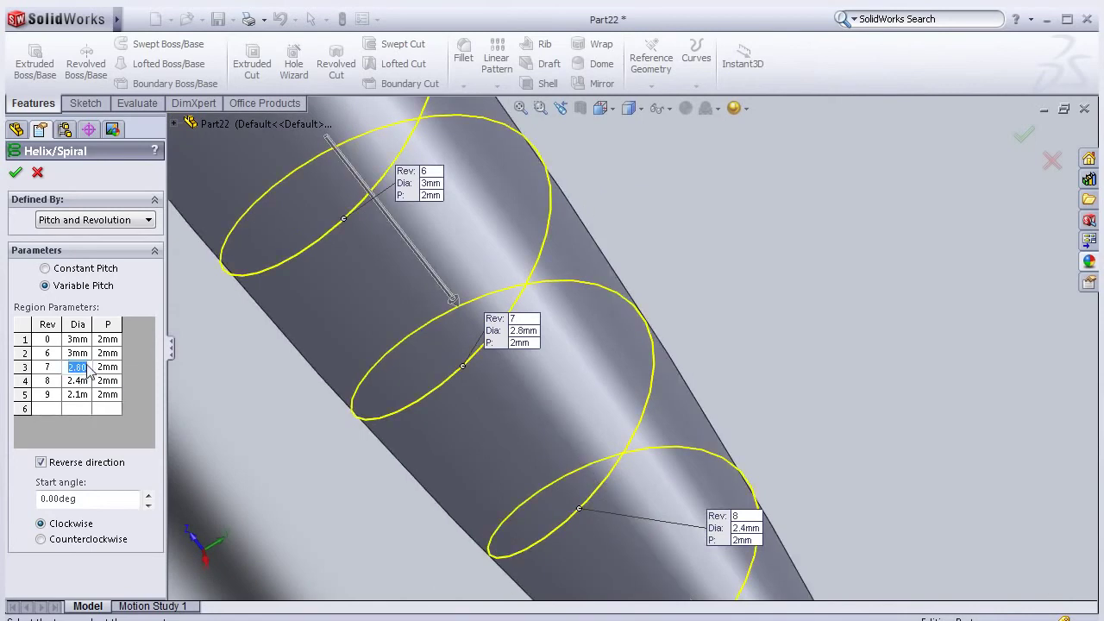
text(2.)
text(6)
click(47, 409)
scroll(369, 401, up, 2)
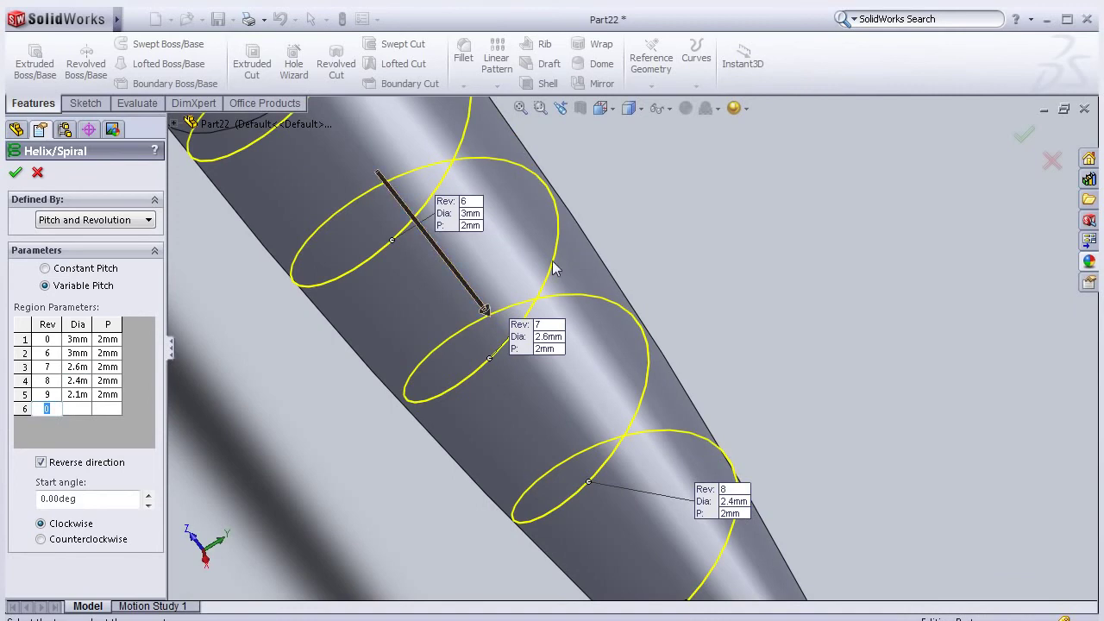
scroll(656, 294, up, 2)
middle_drag(686, 317, 696, 397)
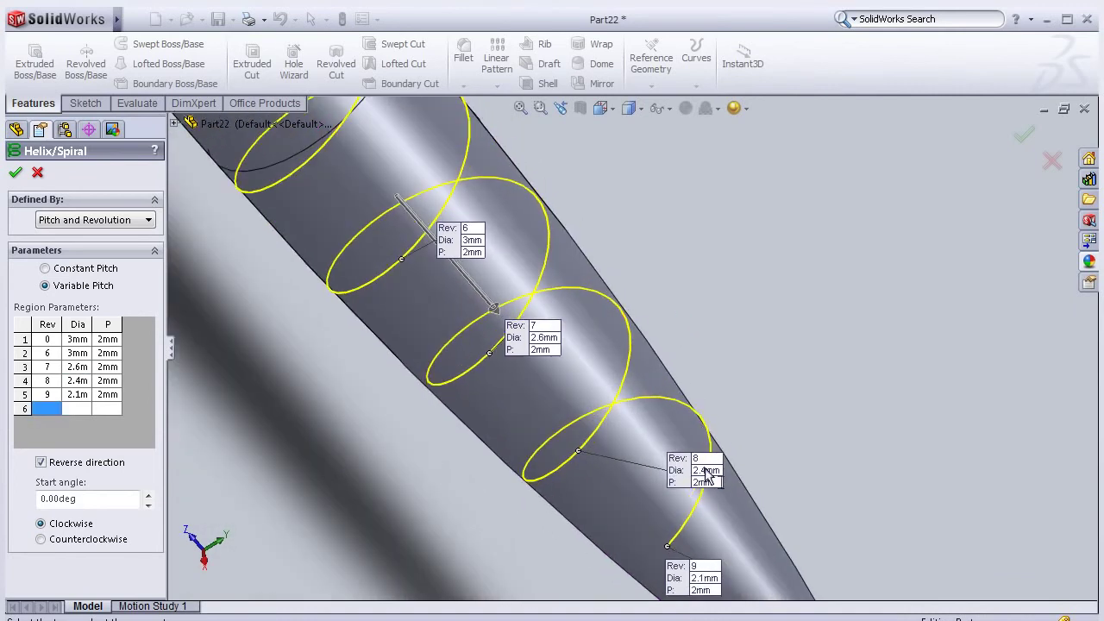
middle_drag(715, 511, 633, 513)
click(76, 394)
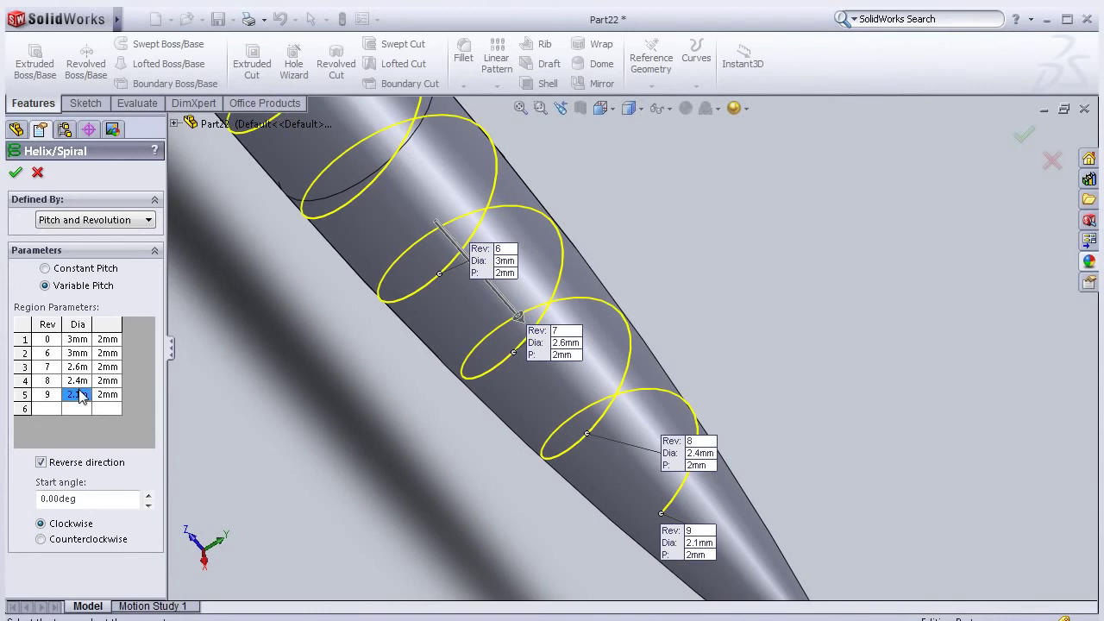
text(2)
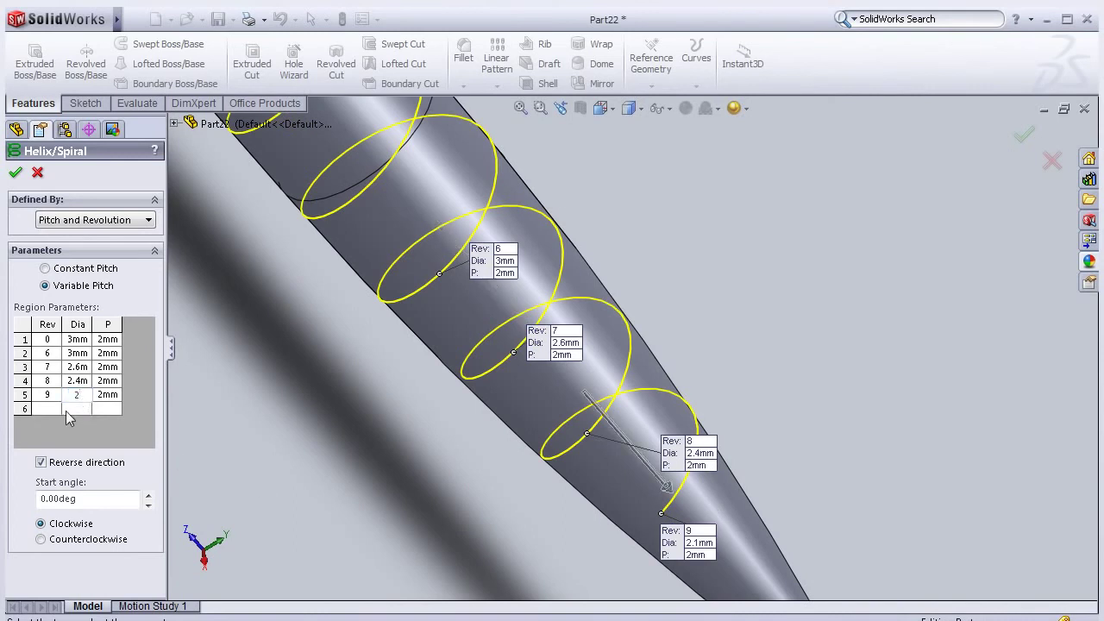
click(56, 411)
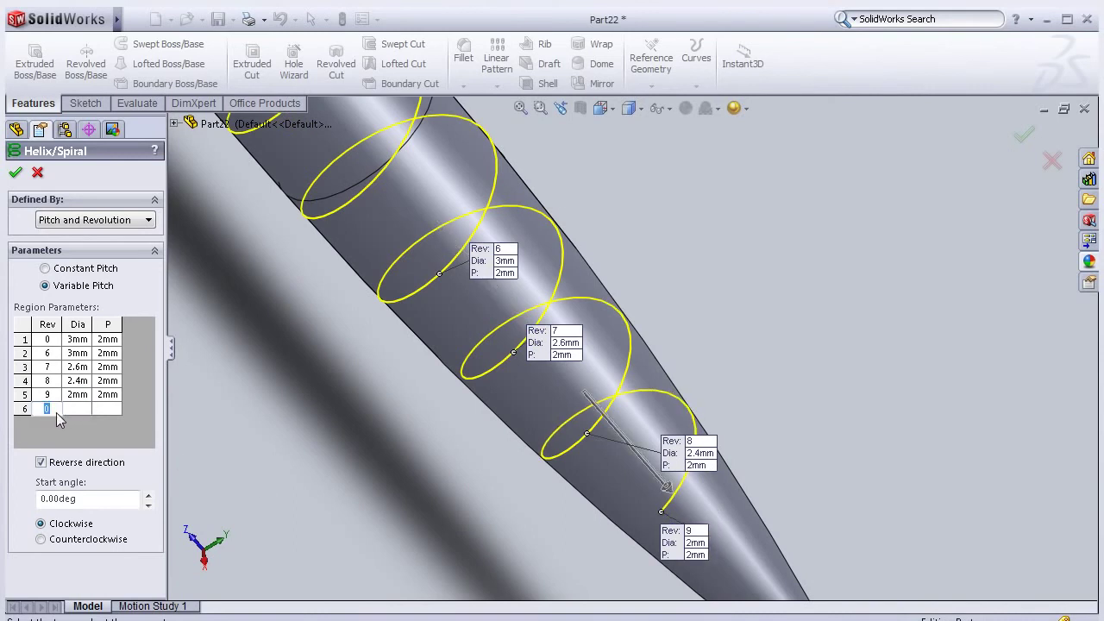
Add a revolution-10 region with 1 mm diameter and 2 mm pitch
text(10)
click(75, 411)
text(1)
click(115, 410)
text(2)
key(Return)
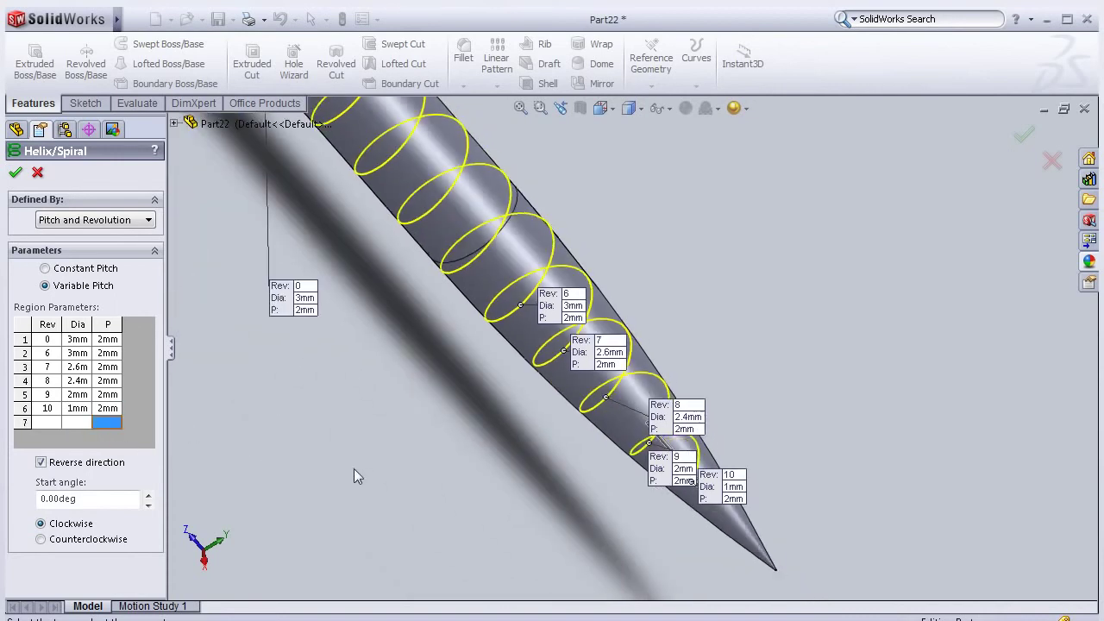
Add a revolution-11 region to the helix table
middle_drag(777, 372, 565, 506)
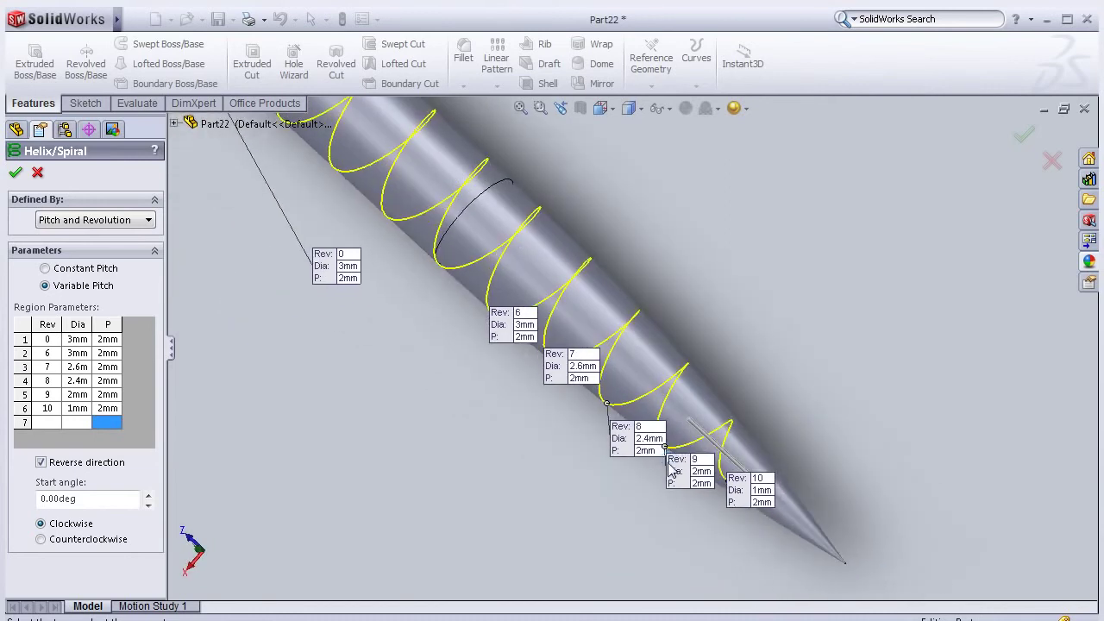
click(48, 422)
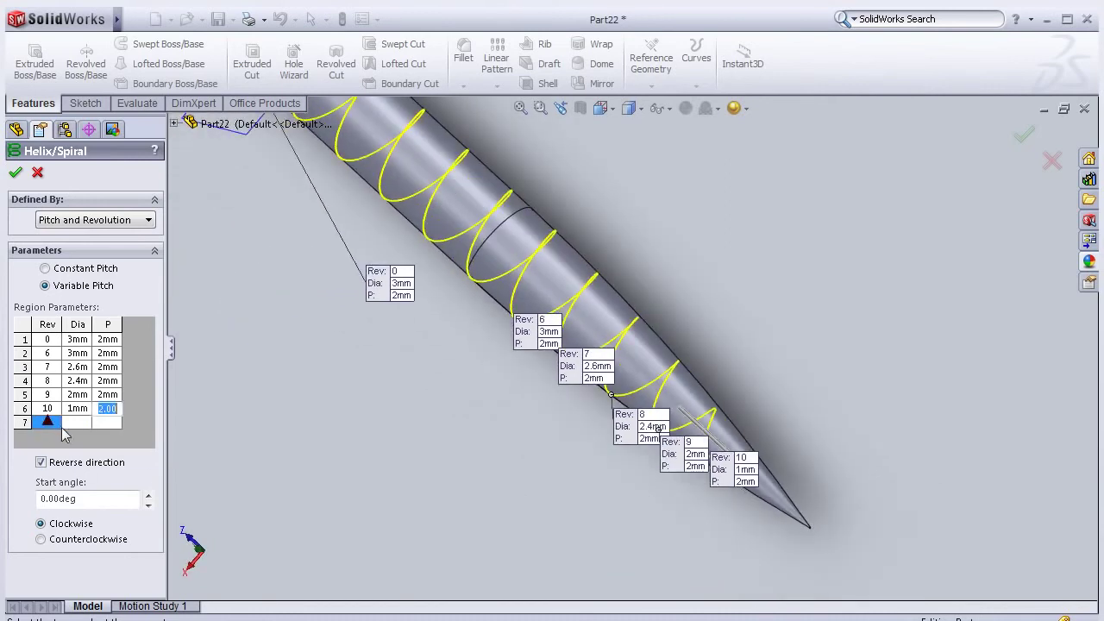
click(46, 423)
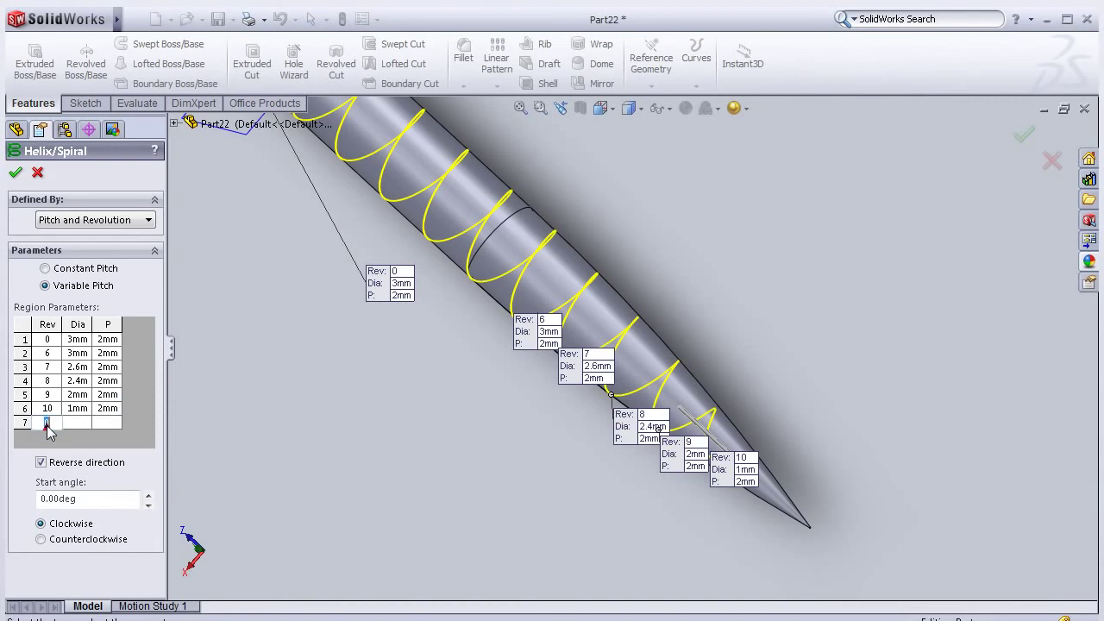
text(11)
click(83, 424)
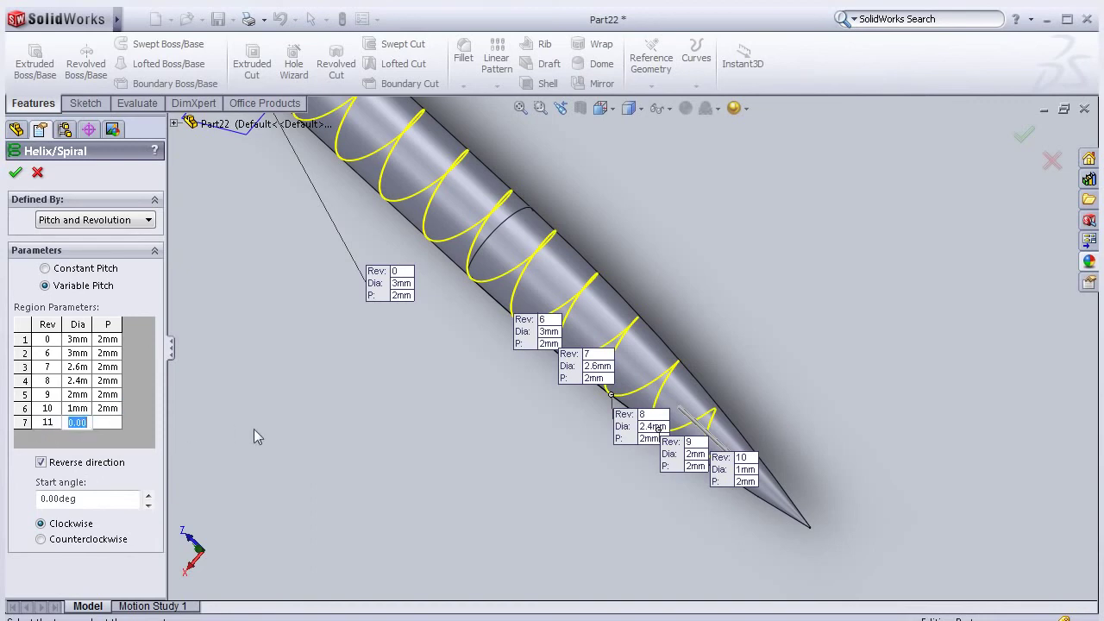
text(0.)
click(105, 423)
key(Return)
Set the revolution-11 region's diameter to 0.7 mm
mouse_move(805, 340)
middle_down()
mouse_move(486, 440)
mouse_move(486, 481)
mouse_move(601, 466)
mouse_move(690, 438)
mouse_move(641, 375)
mouse_move(592, 359)
mouse_move(535, 379)
middle_up()
scroll(525, 463, down, 3)
double_click(77, 422)
text(0)
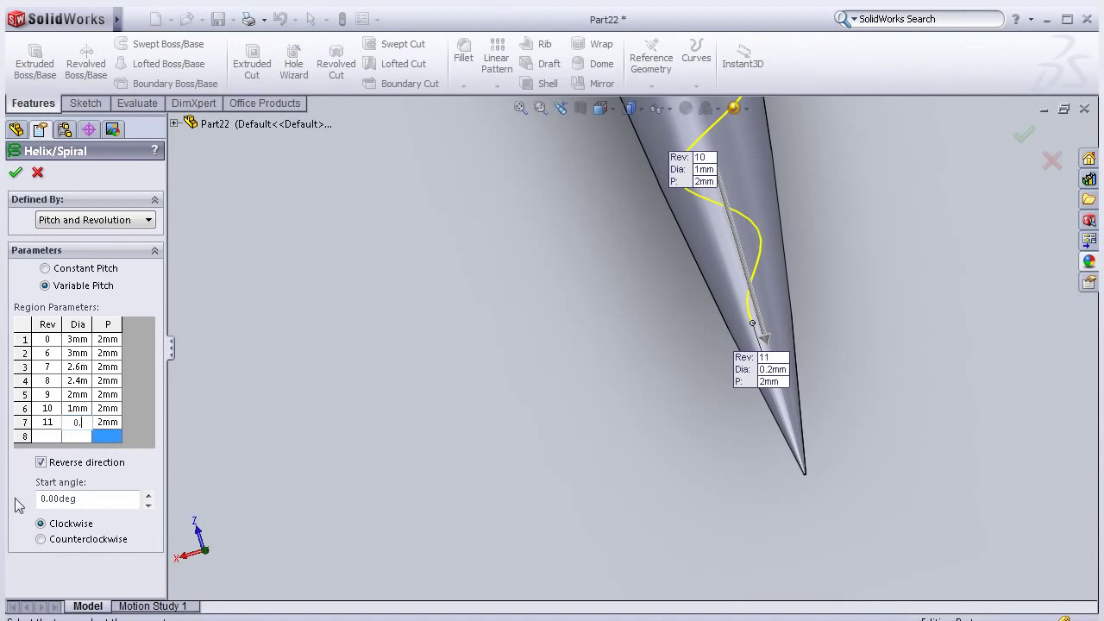
text(5m)
click(79, 437)
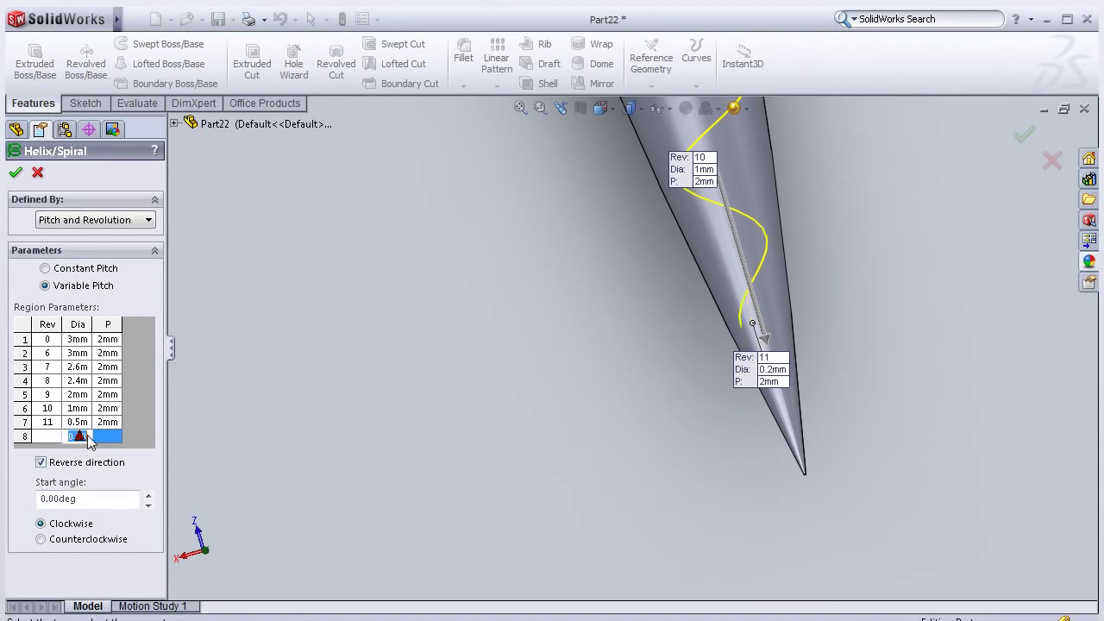
click(77, 422)
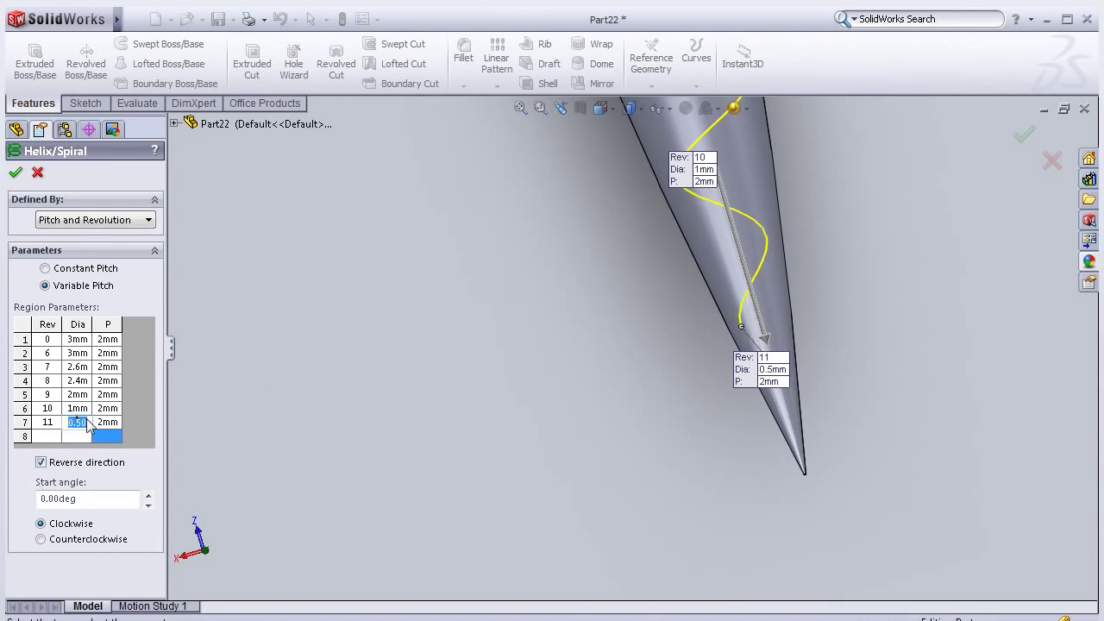
text(0.)
text(7)
key(Return)
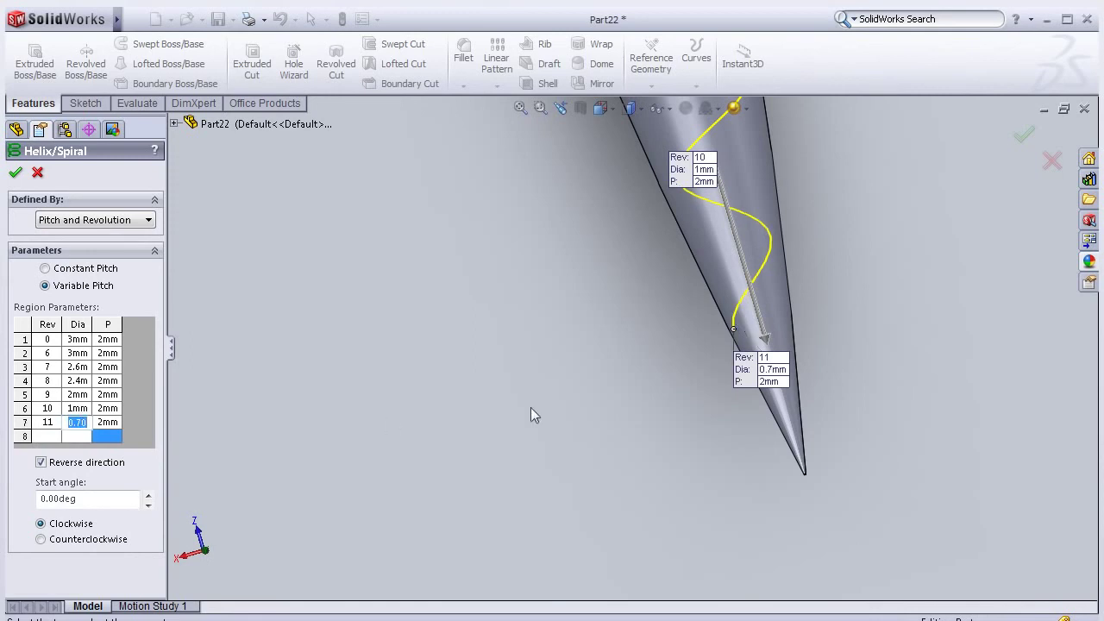
Accept the helix as Helix/Spiral1 and view the whole screw
mouse_move(644, 353)
middle_down()
mouse_move(659, 291)
mouse_move(568, 325)
mouse_move(671, 267)
middle_up()
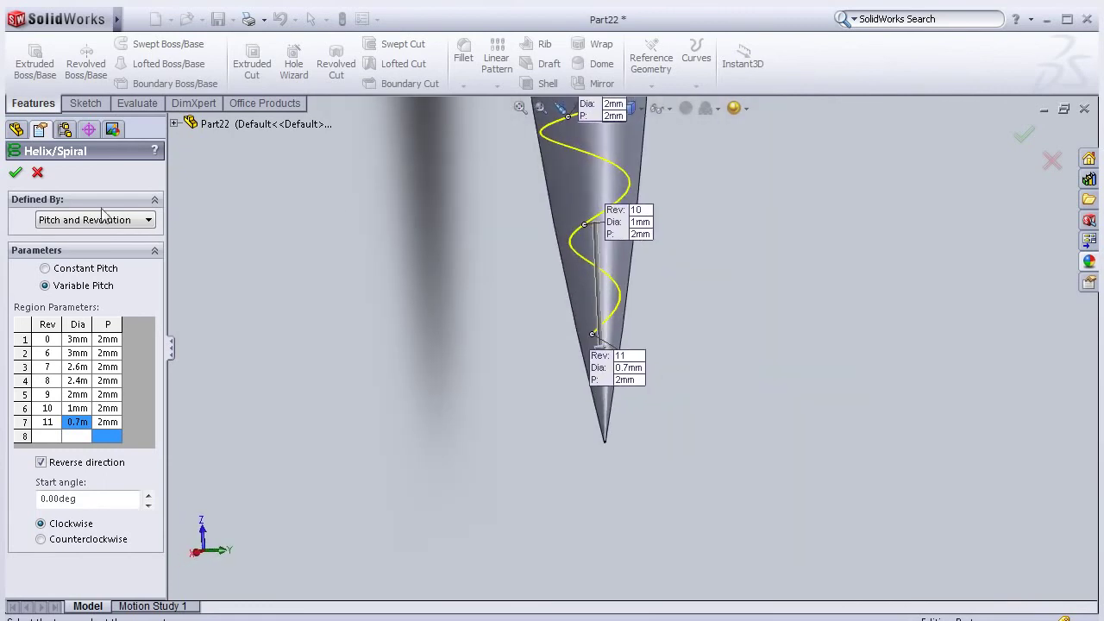
click(15, 172)
mouse_move(507, 462)
middle_down()
mouse_move(616, 402)
mouse_move(709, 314)
mouse_move(587, 340)
mouse_move(612, 339)
mouse_move(602, 294)
mouse_move(692, 212)
mouse_move(646, 250)
mouse_move(837, 234)
middle_up()
mouse_move(775, 290)
ctrl+middle_down()
mouse_move(545, 143)
mouse_move(559, 165)
mouse_move(720, 282)
mouse_move(698, 384)
mouse_move(389, 423)
mouse_move(415, 476)
mouse_move(473, 462)
mouse_move(446, 446)
ctrl+middle_up()
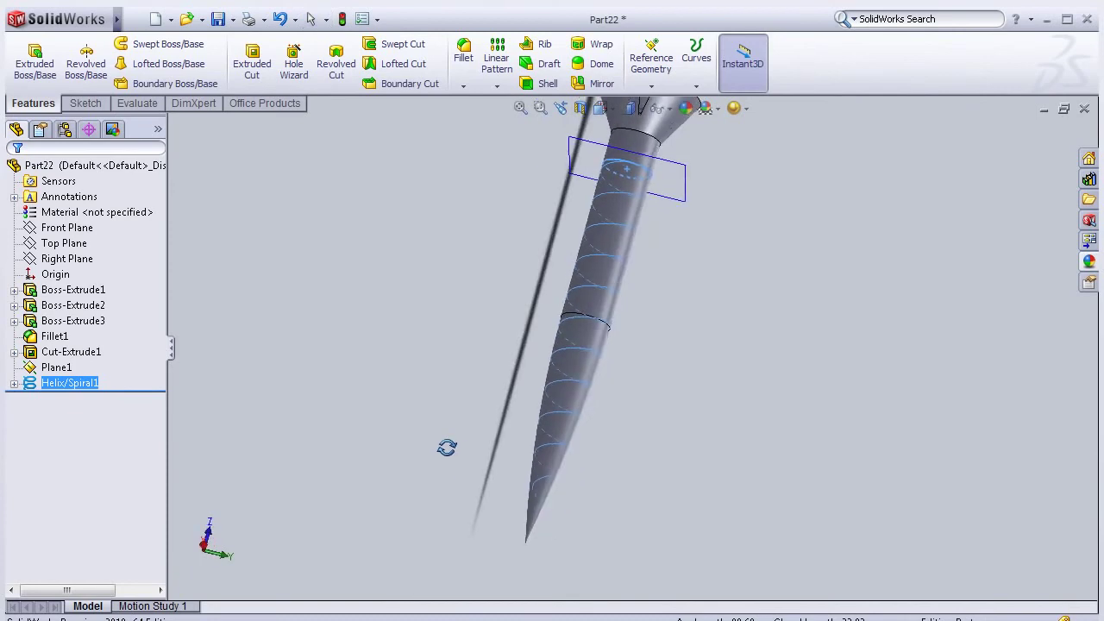
Start a new sketch on the Top Plane, viewed Normal To and zoomed in on the screw tip
click(71, 246)
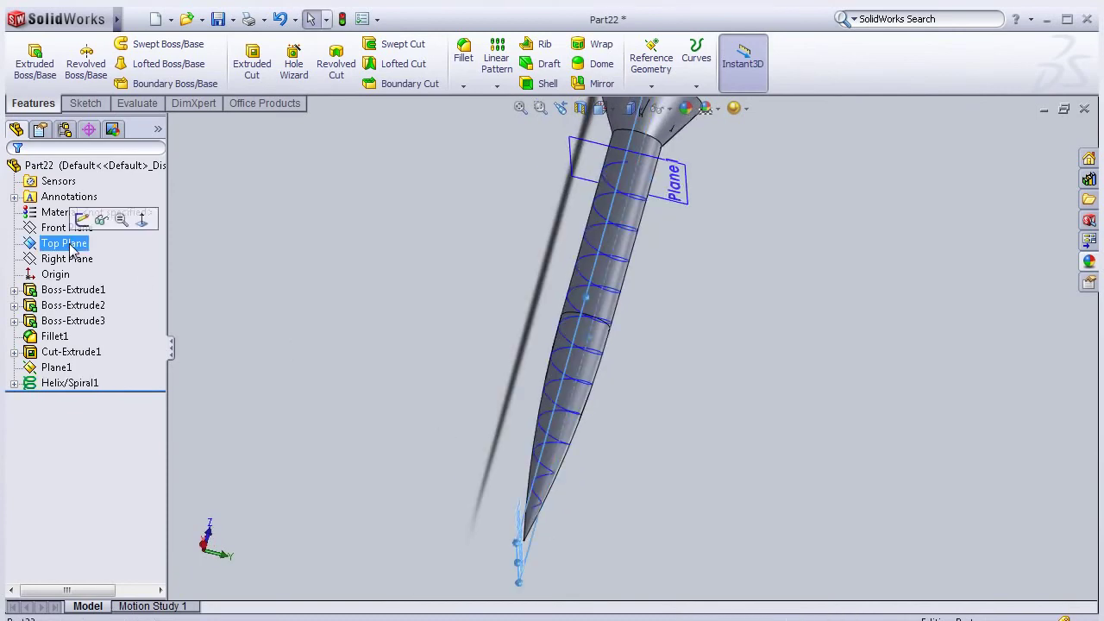
click(81, 222)
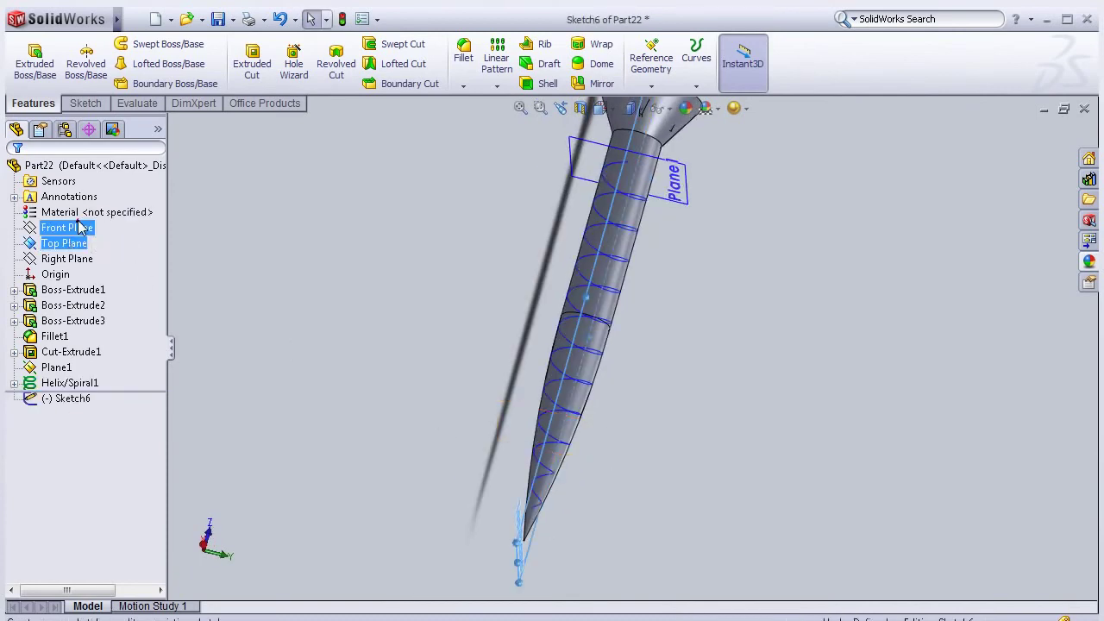
key(space)
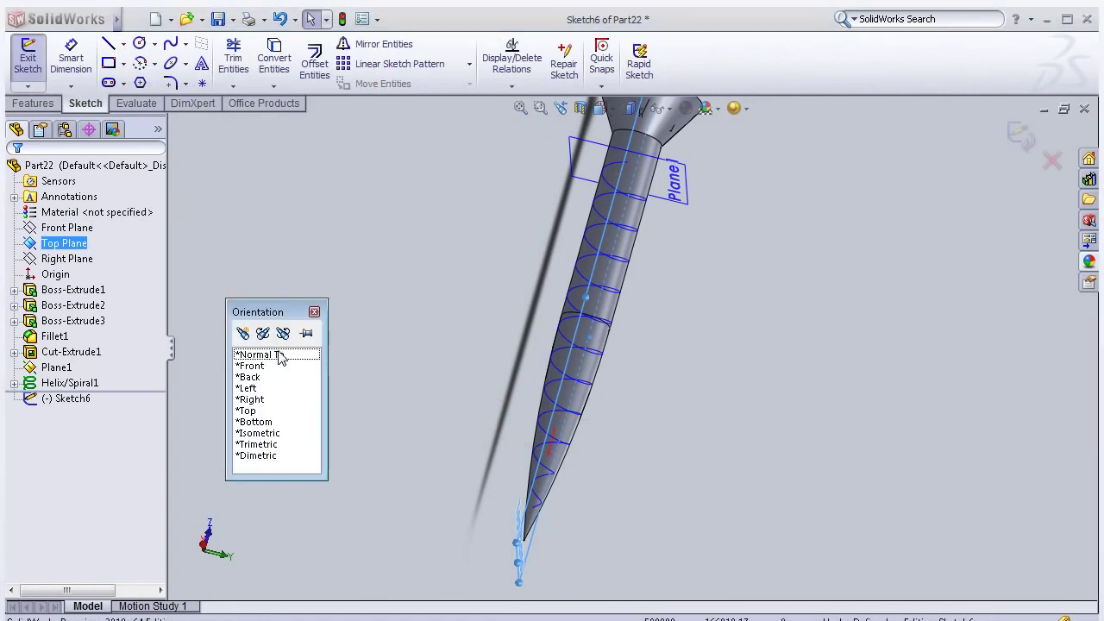
click(280, 355)
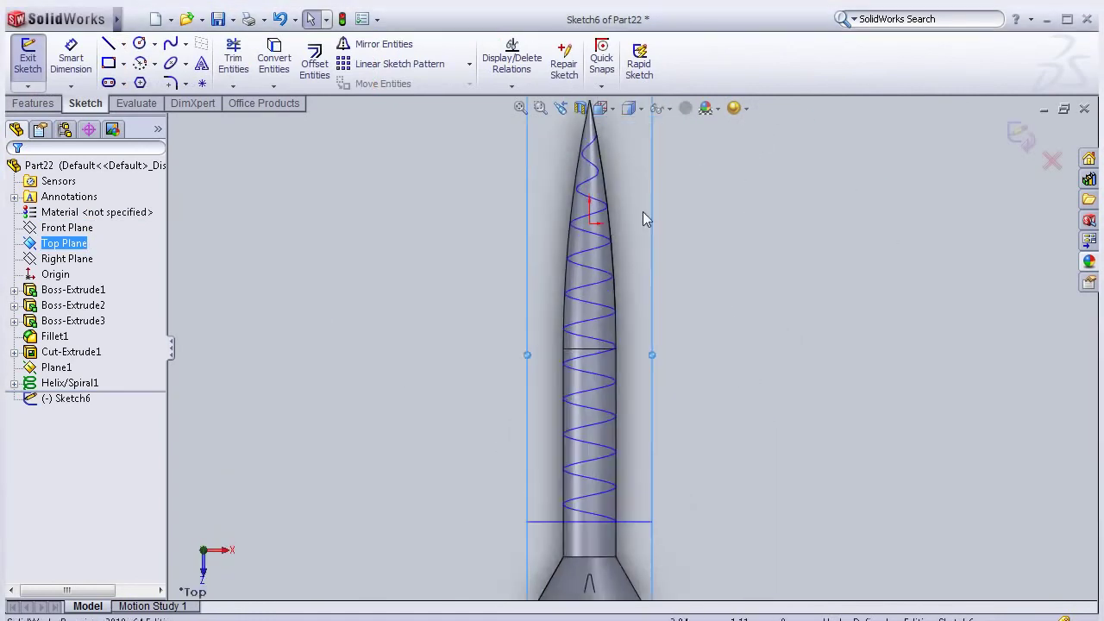
scroll(643, 217, down, 2)
scroll(581, 151, down, 1)
scroll(580, 154, down, 1)
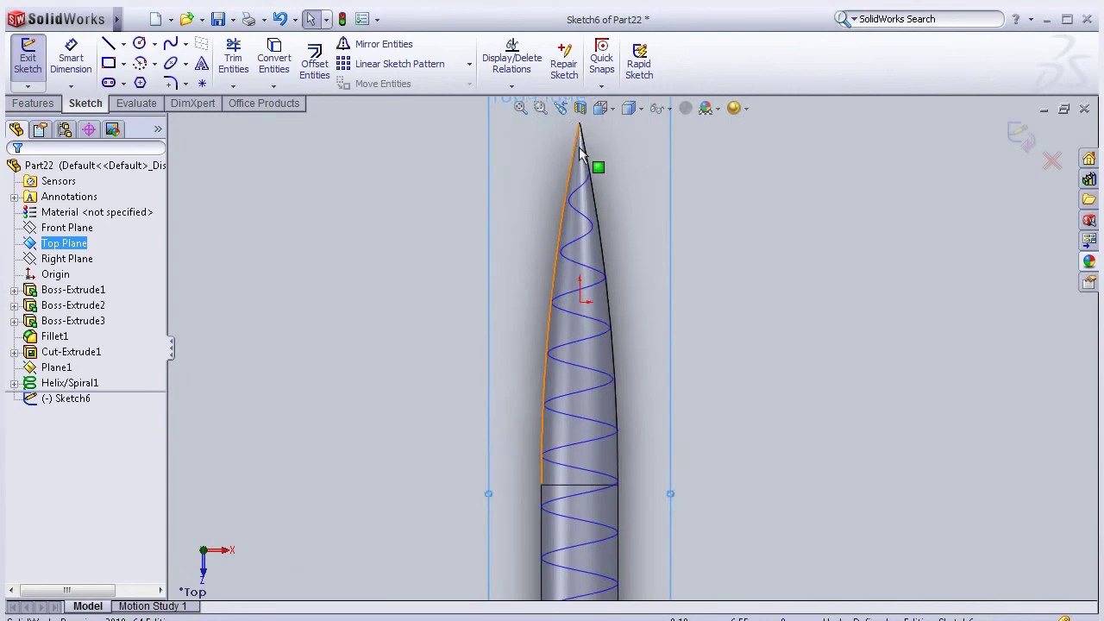
scroll(609, 207, down, 1)
scroll(614, 204, down, 1)
scroll(615, 207, down, 1)
scroll(614, 211, down, 1)
Draw a closed three-line triangle starting and ending at the helix endpoint
key(l)
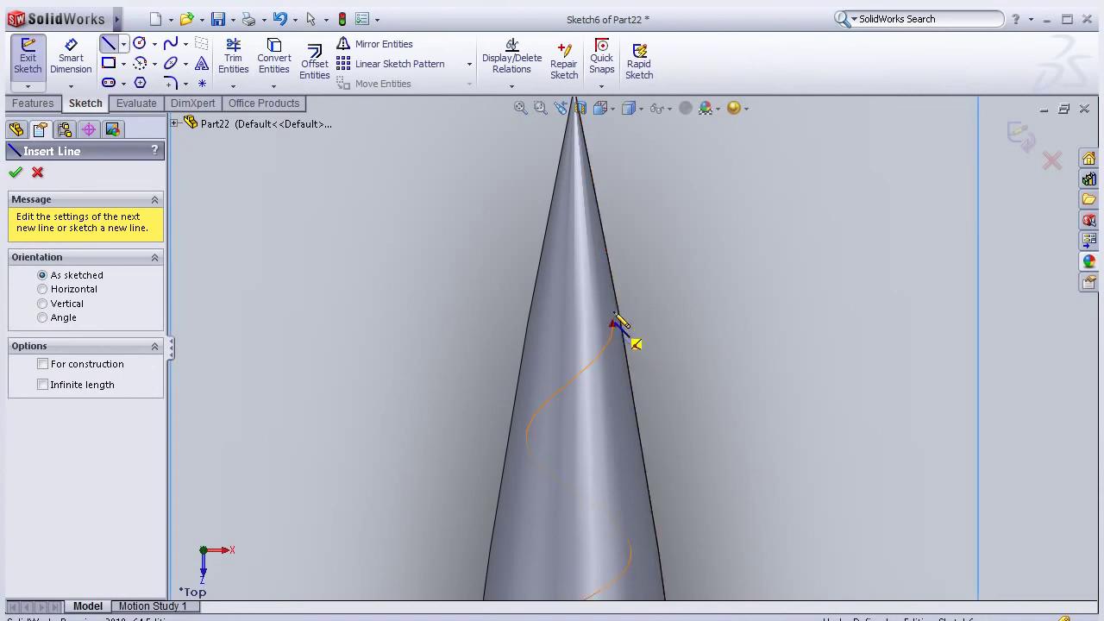
click(616, 324)
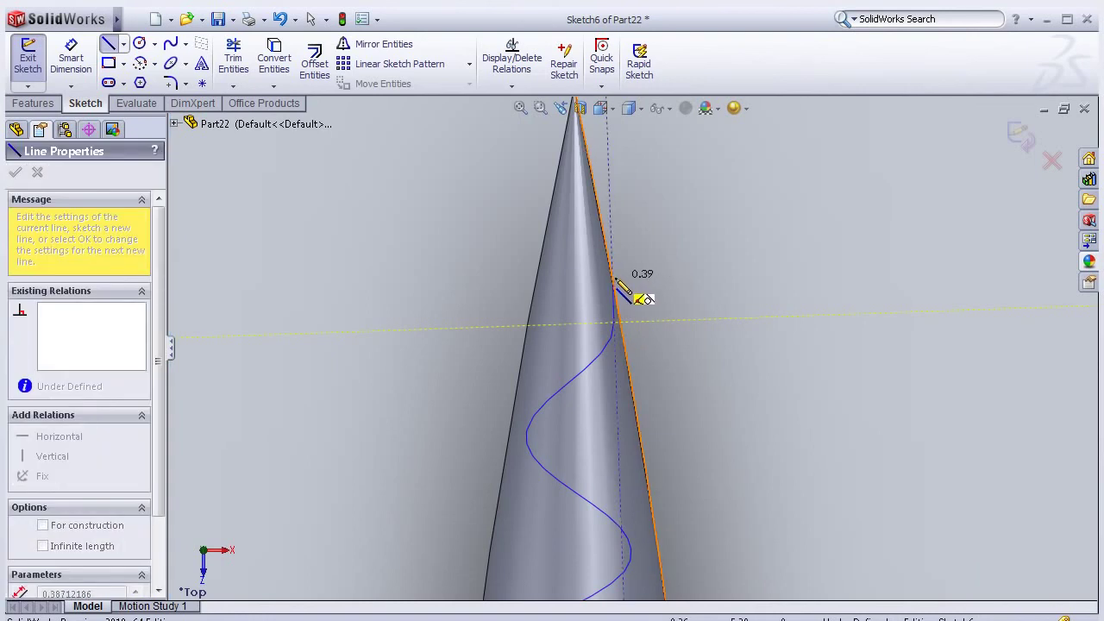
click(614, 286)
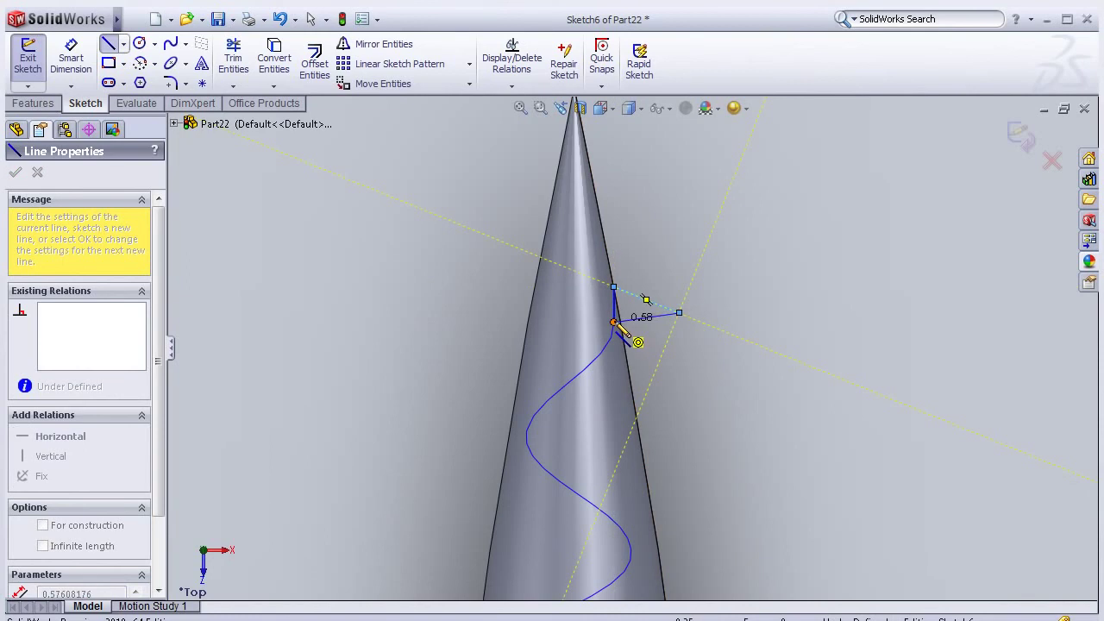
click(679, 314)
click(613, 322)
key(Escape)
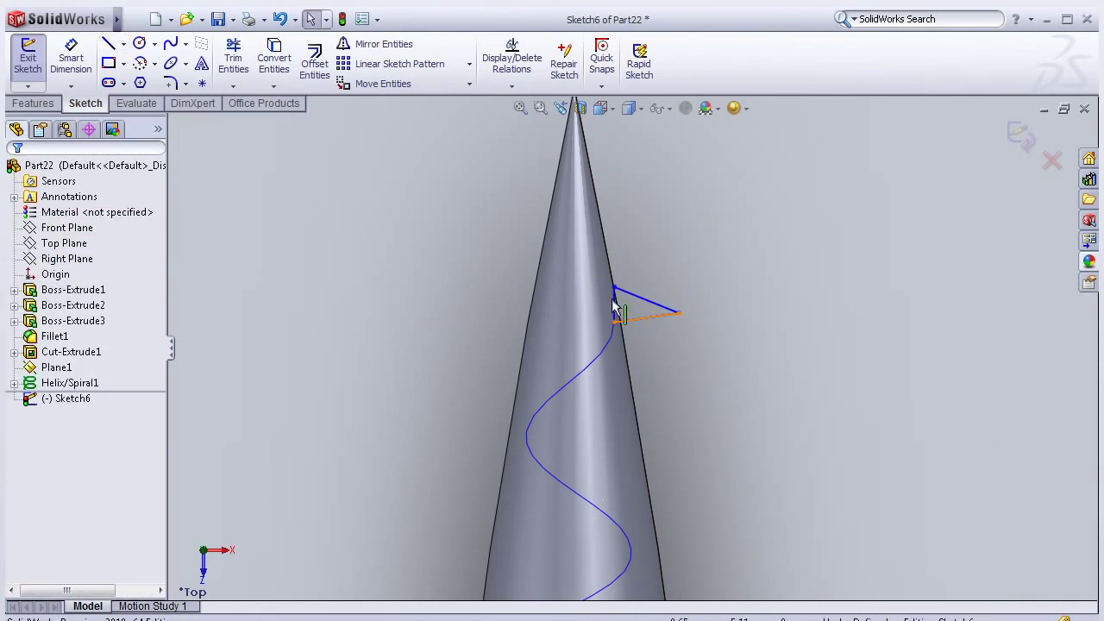
scroll(648, 302, down, 3)
click(71, 61)
Dimension the triangle at 0.600 tall and 0.750 deep
click(598, 308)
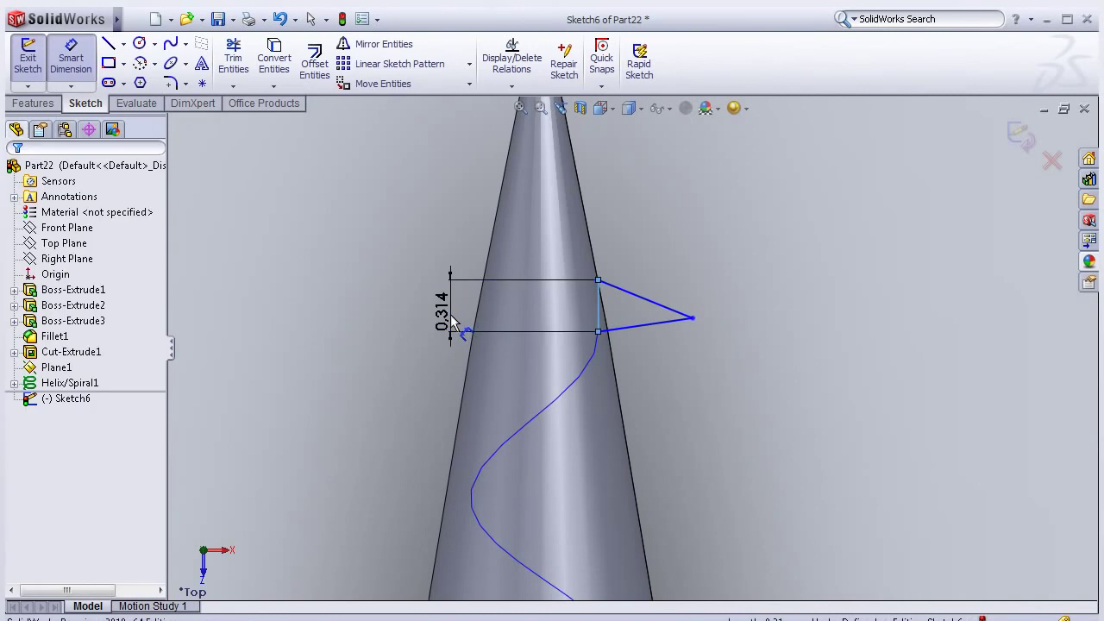
click(452, 320)
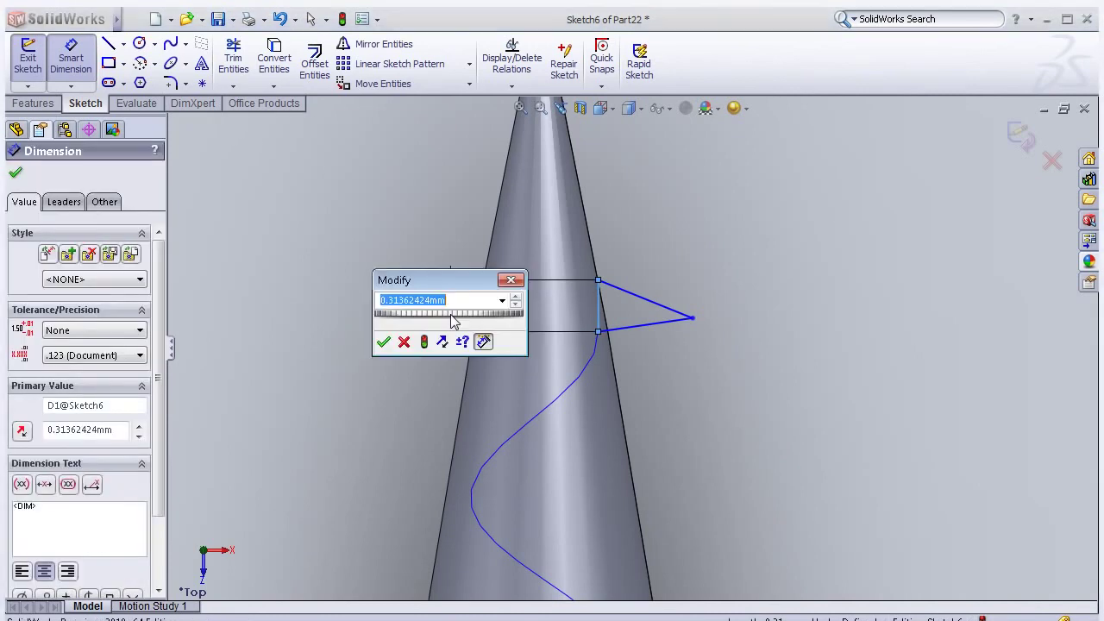
text(0.6)
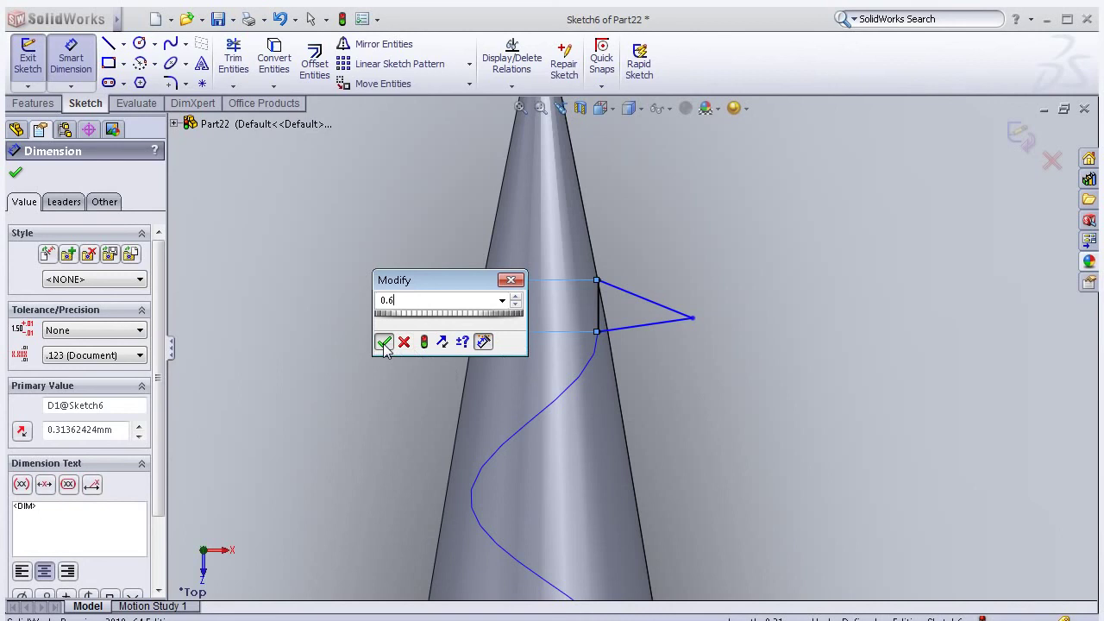
click(384, 342)
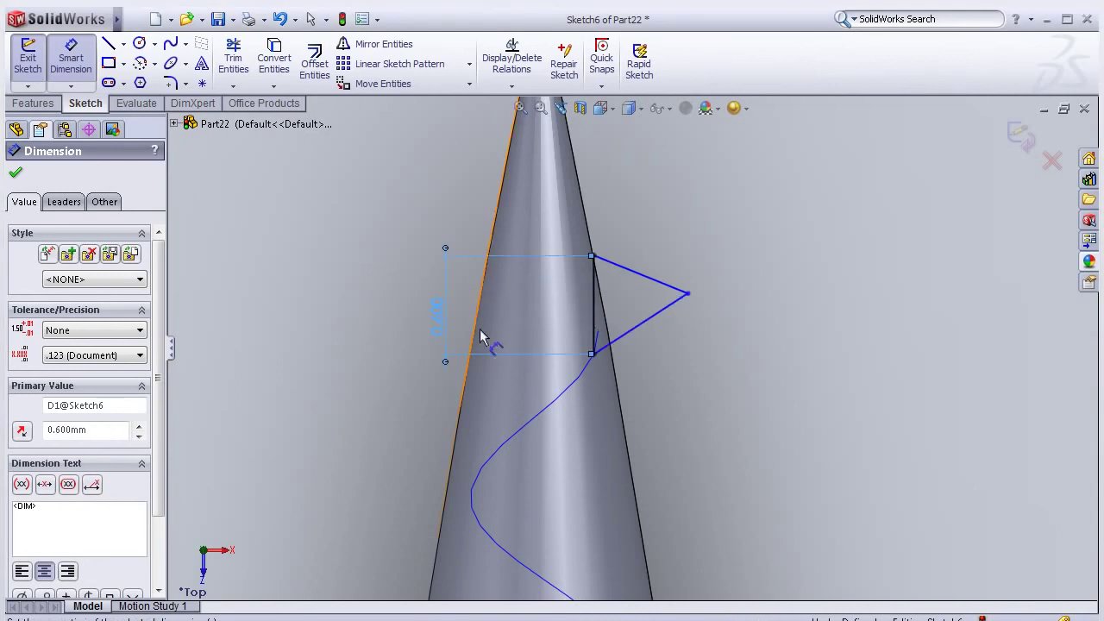
click(592, 298)
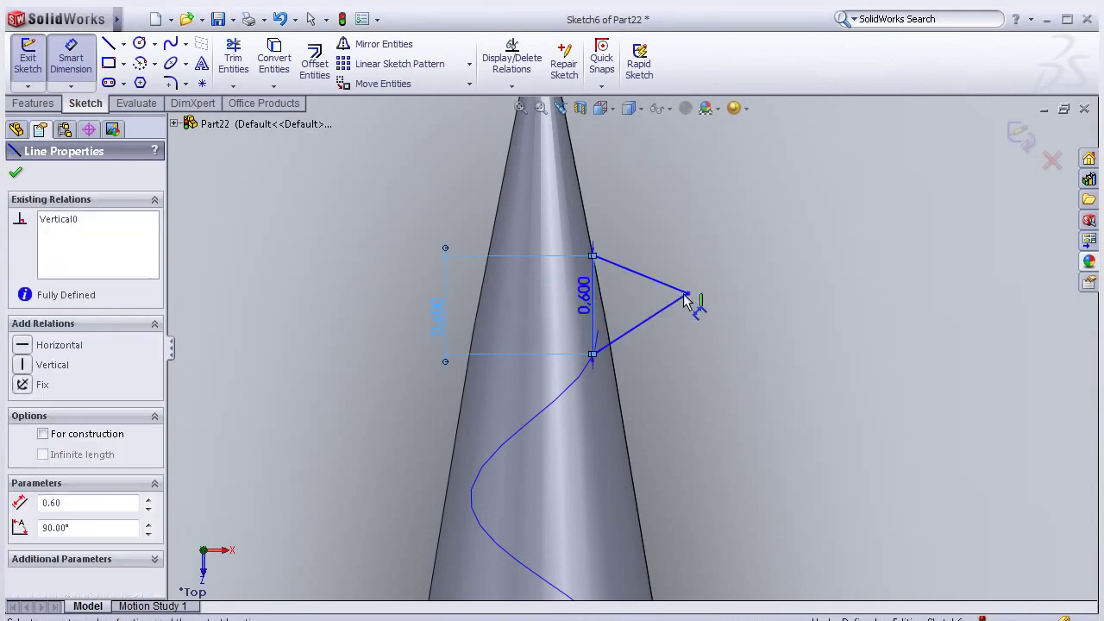
click(686, 293)
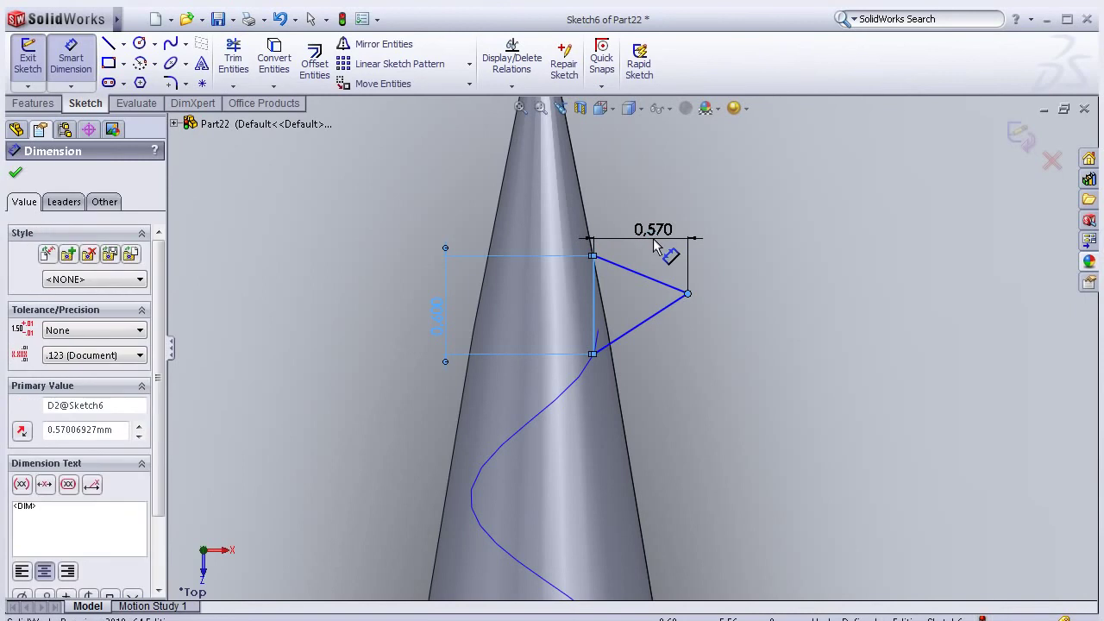
text(0.75)
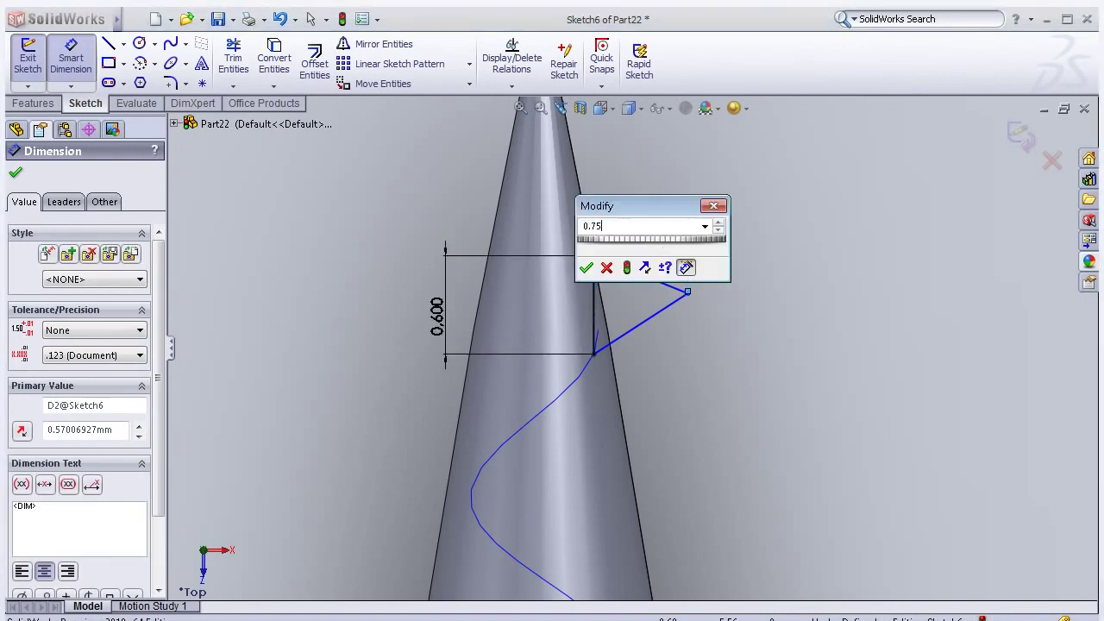
click(585, 267)
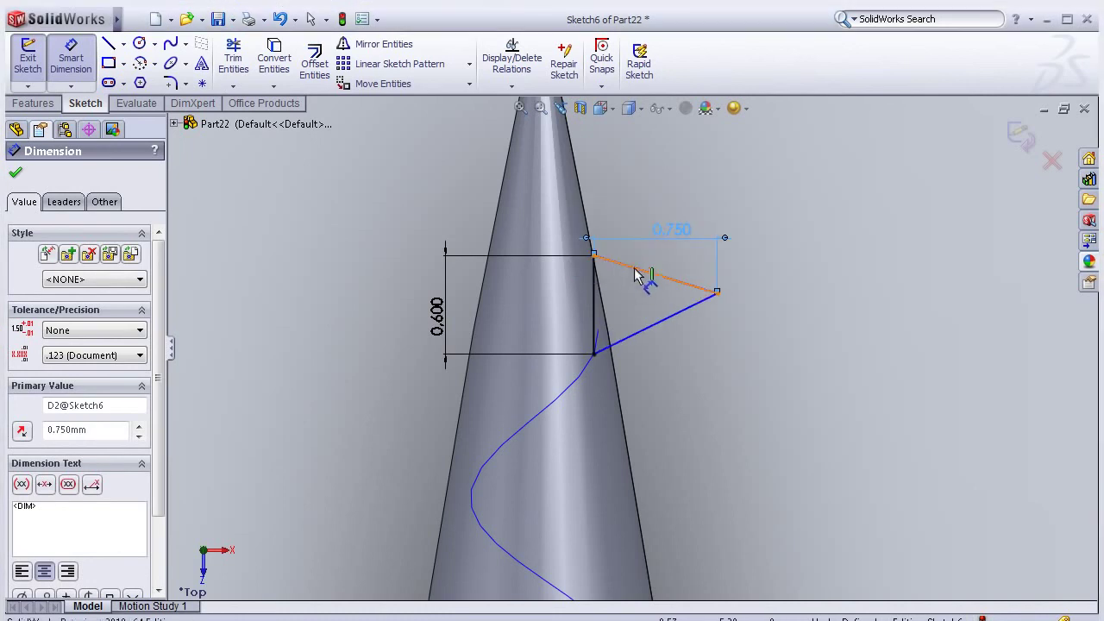
Make the triangle's two slanted sides equal so the profile is fully defined
click(640, 277)
key(Escape)
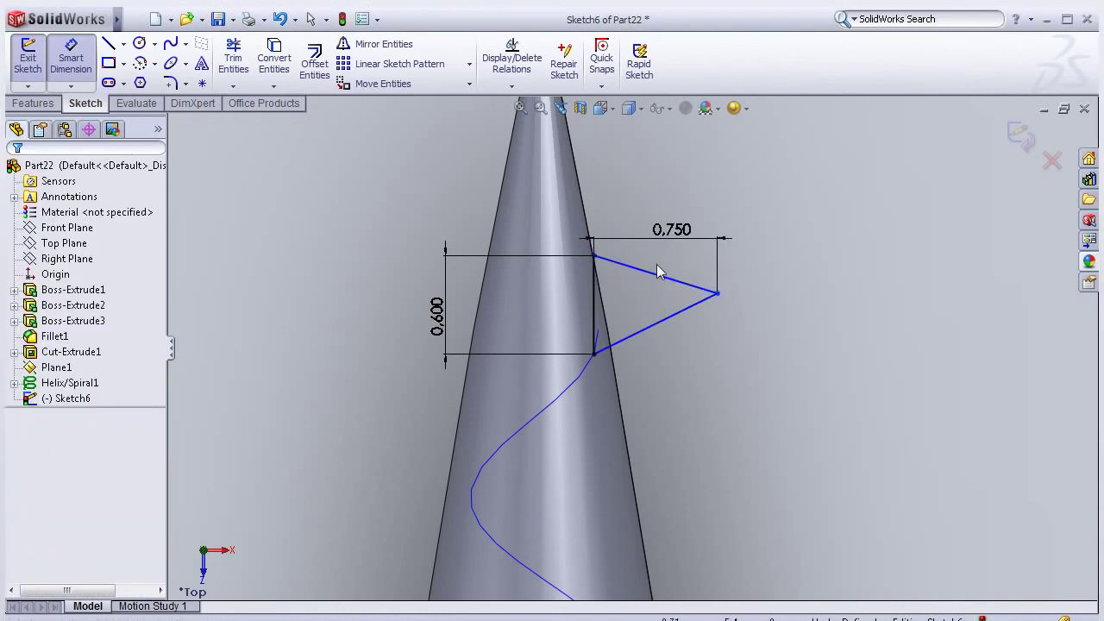
click(664, 286)
click(670, 317)
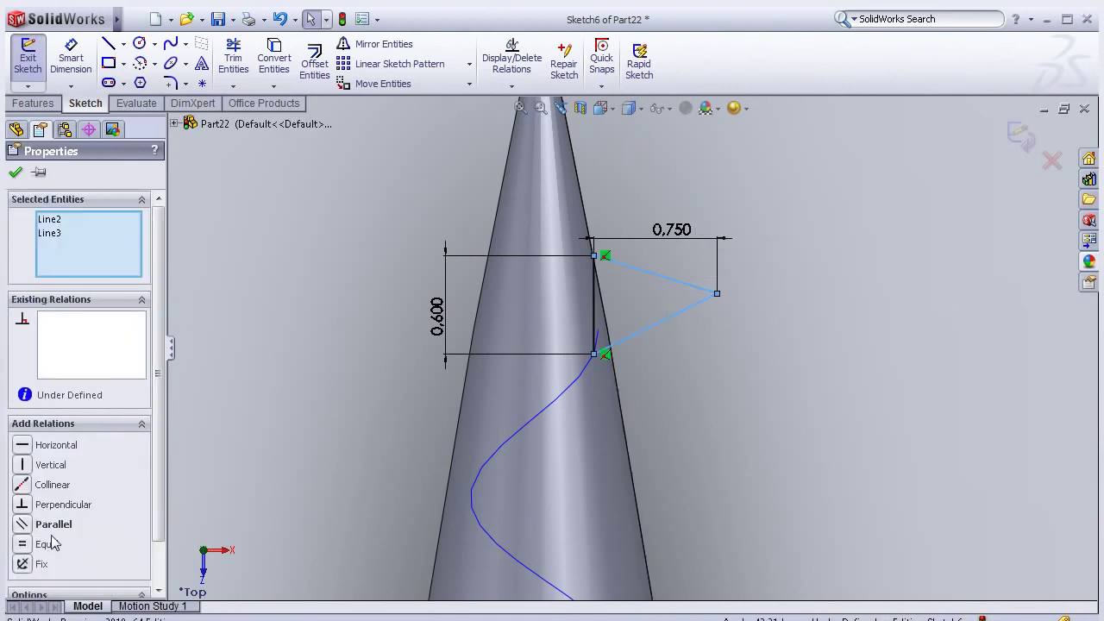
click(46, 545)
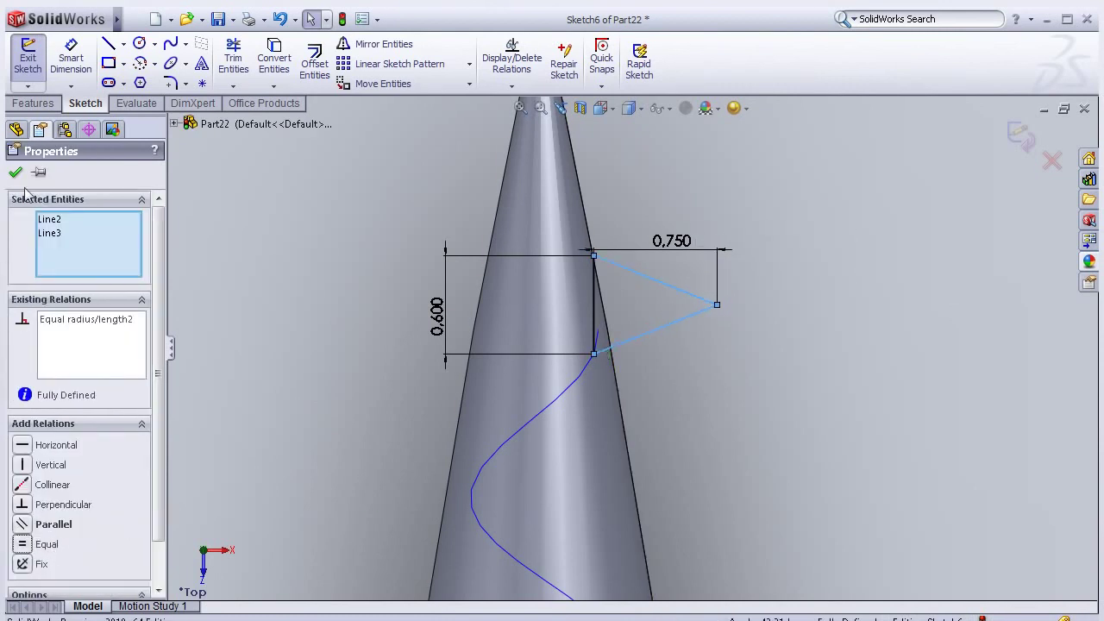
click(15, 171)
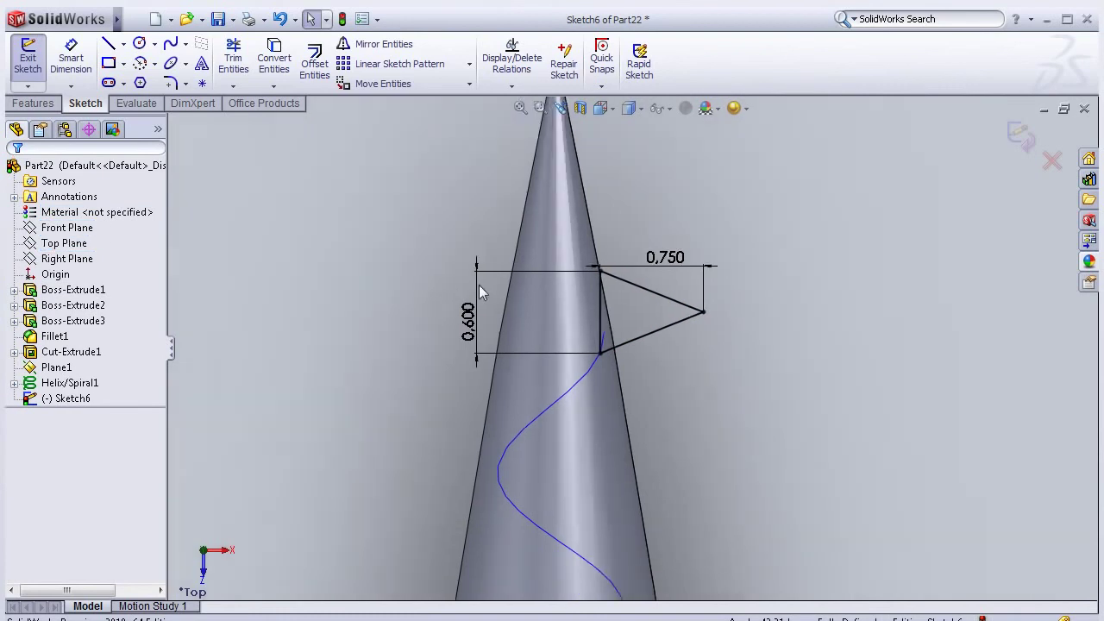
scroll(479, 290, up, 1)
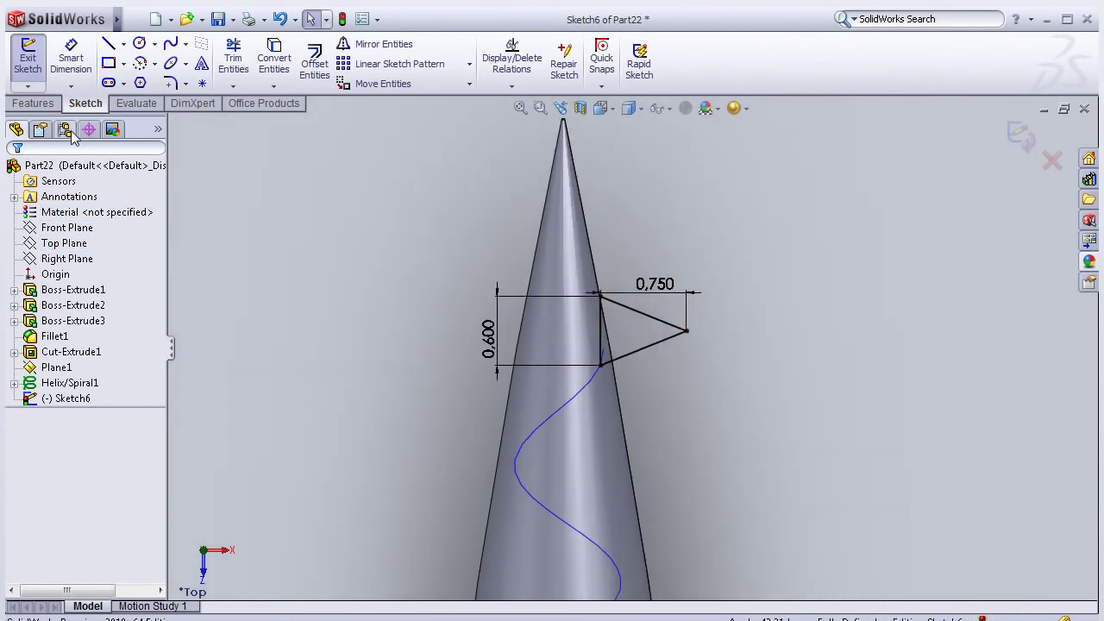
click(1019, 138)
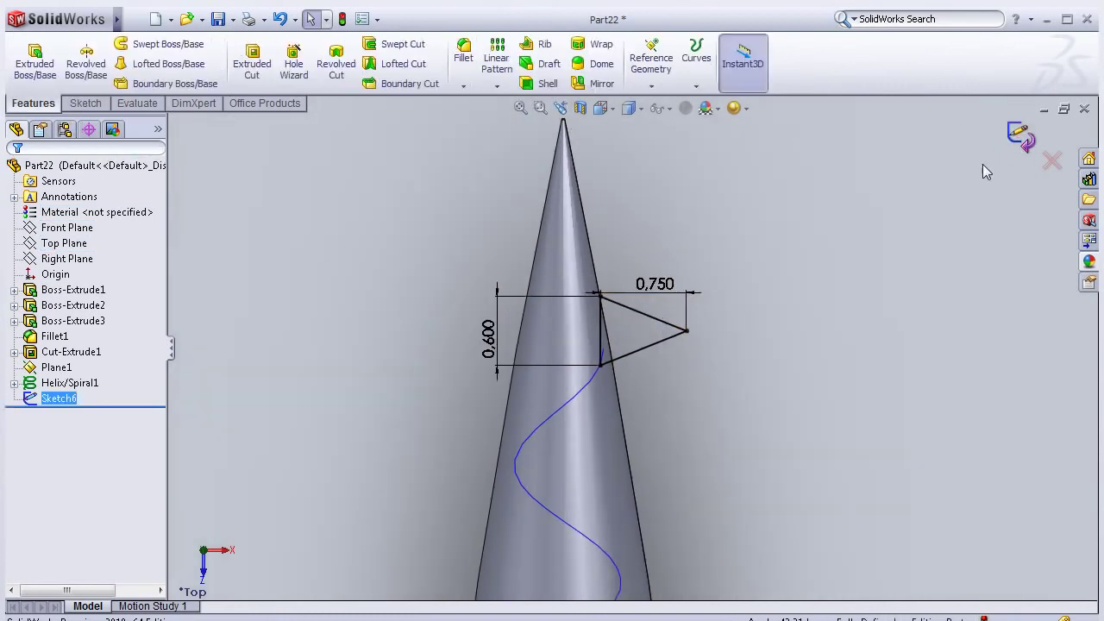
middle_drag(773, 216, 759, 275)
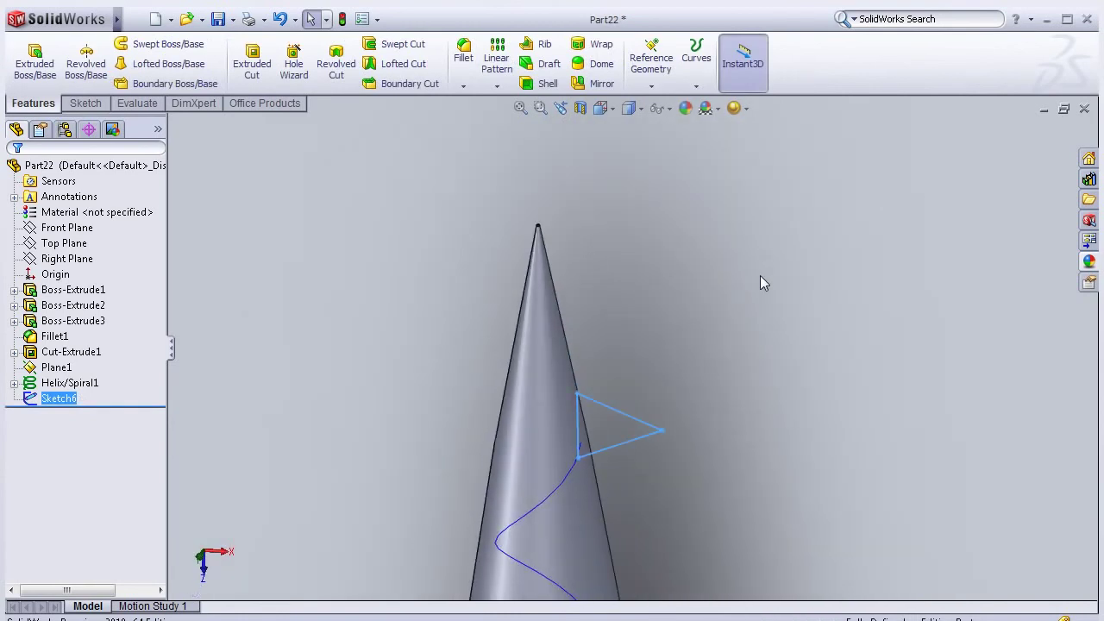
key(Up)
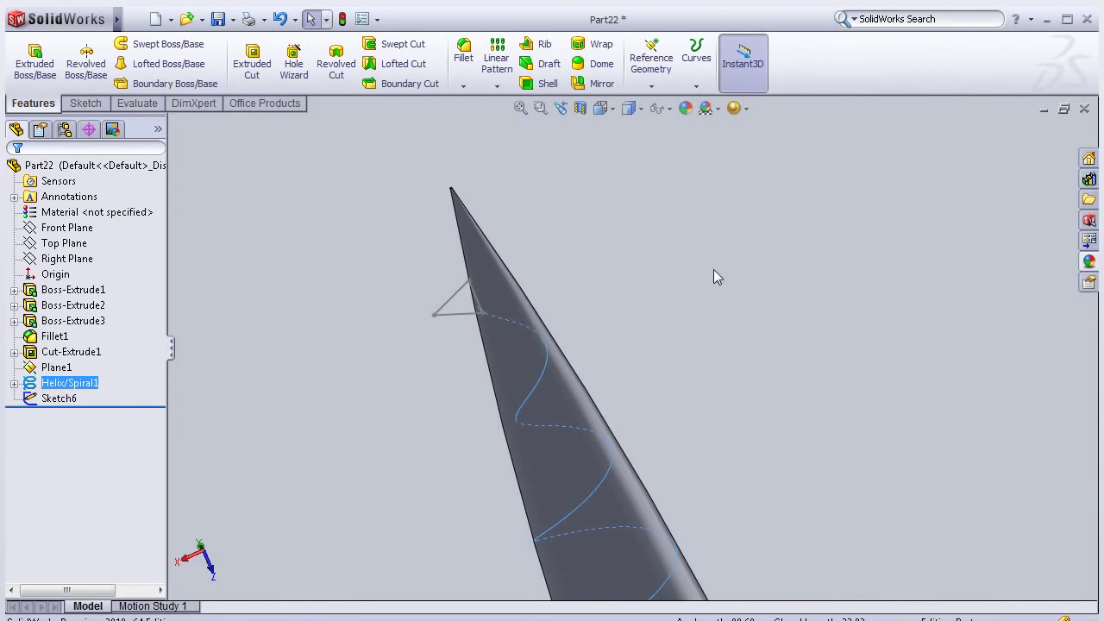
scroll(604, 233, up, 1)
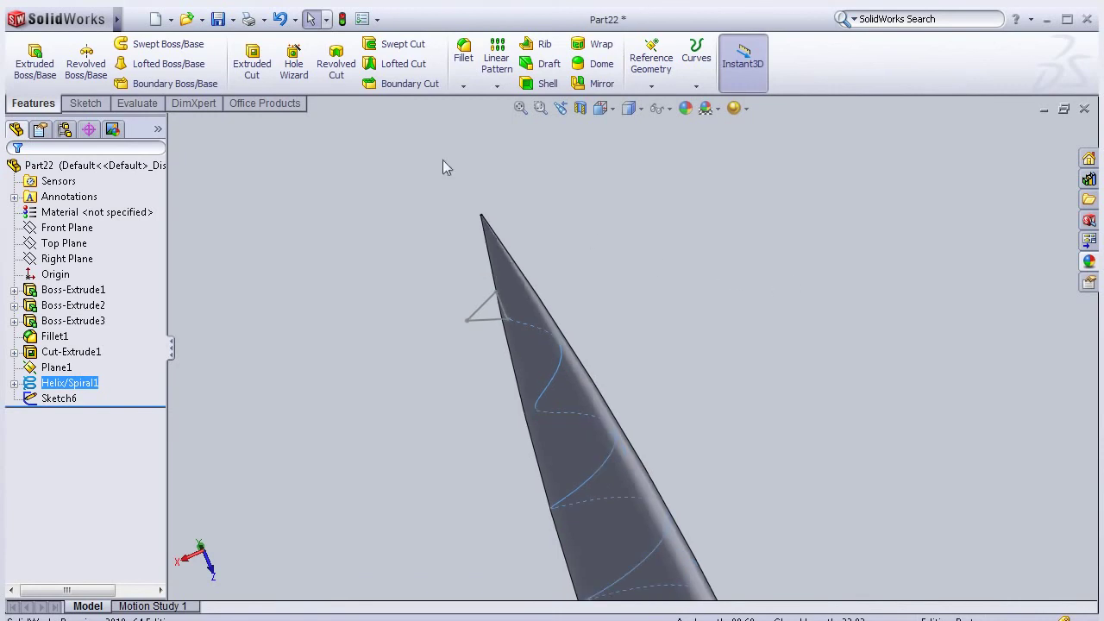
click(158, 48)
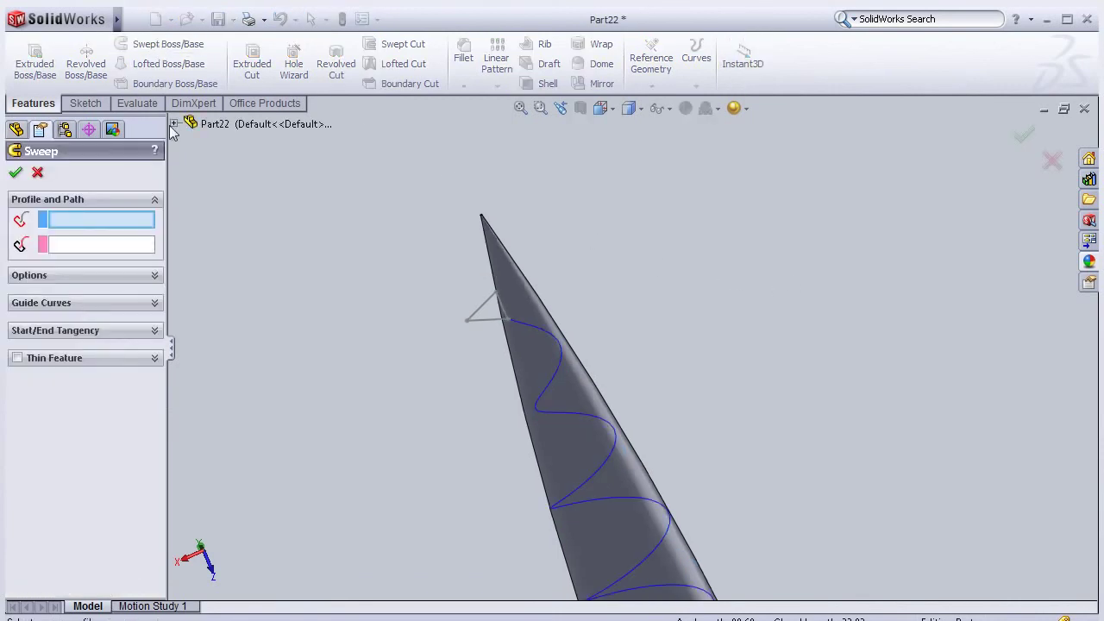
click(174, 124)
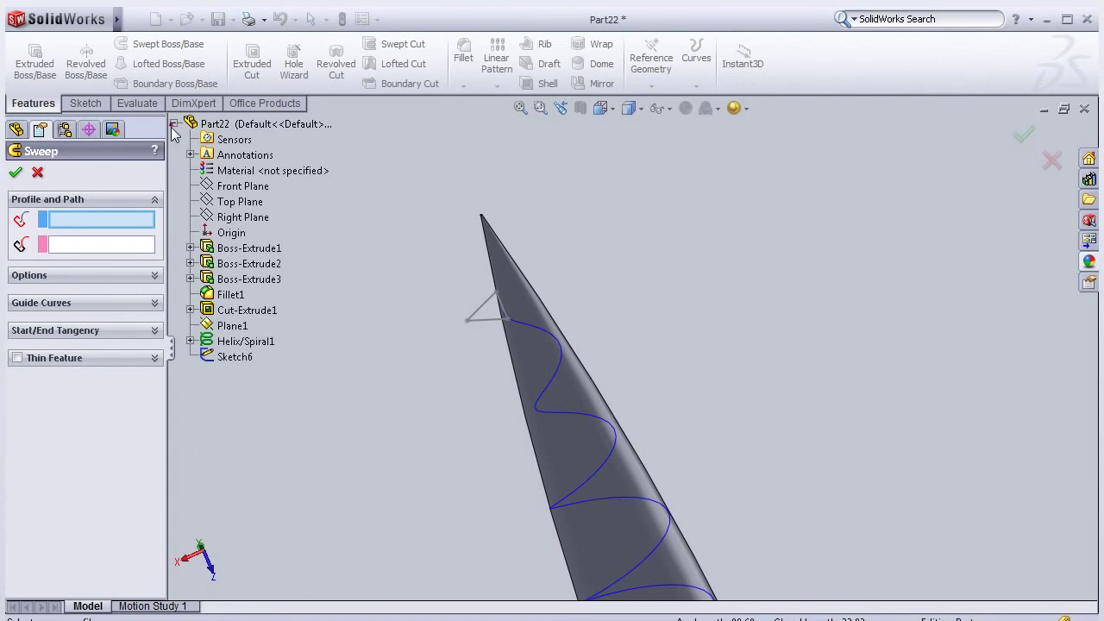
click(237, 356)
click(542, 388)
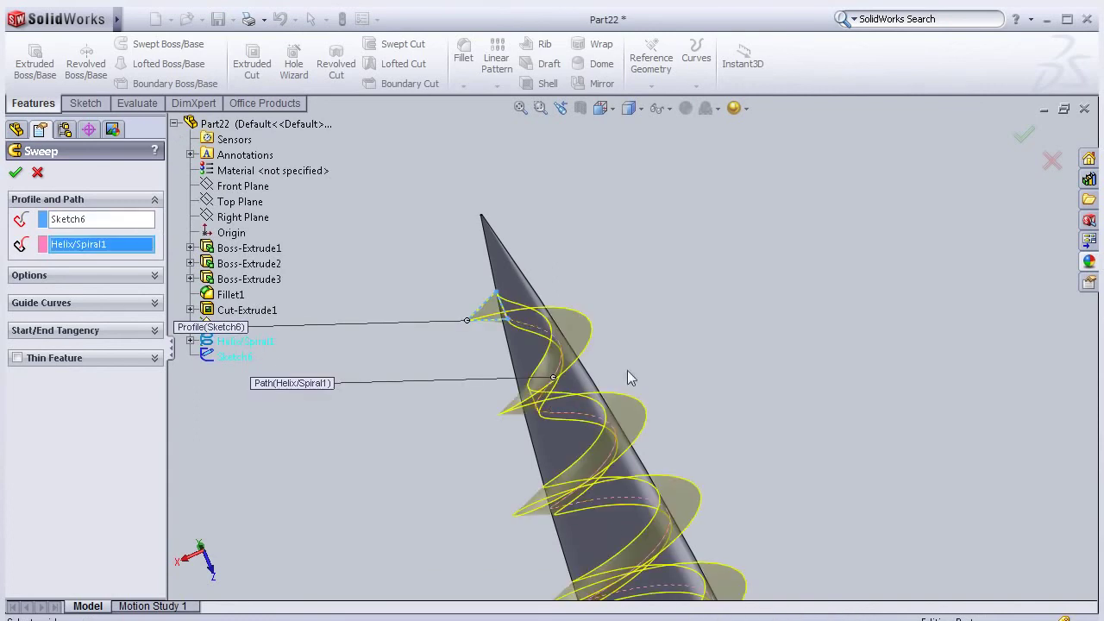
click(1022, 141)
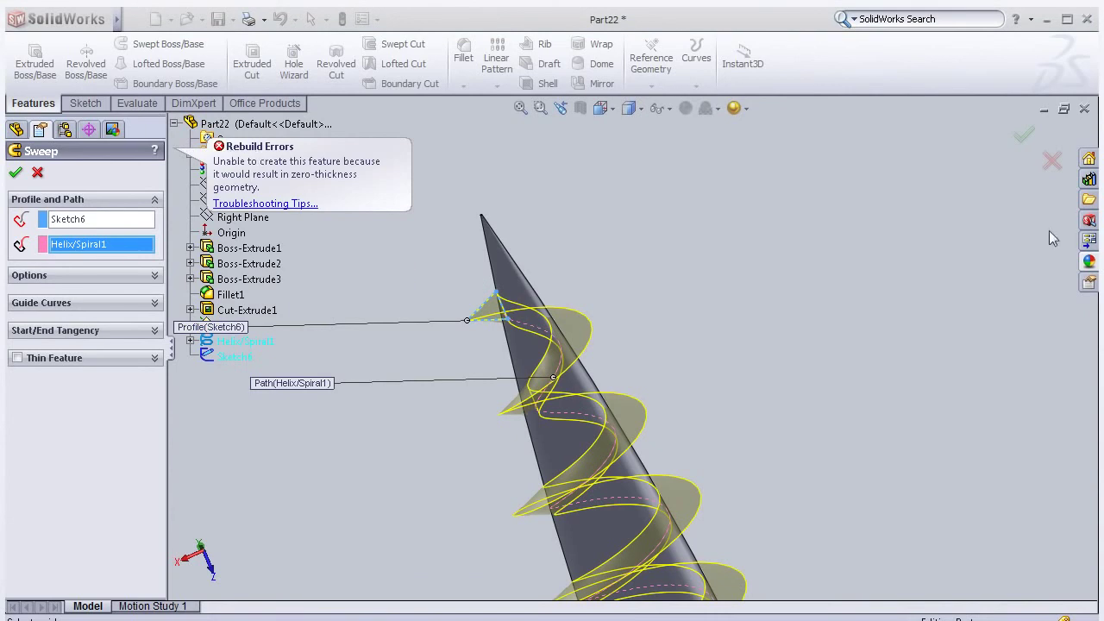
click(1053, 161)
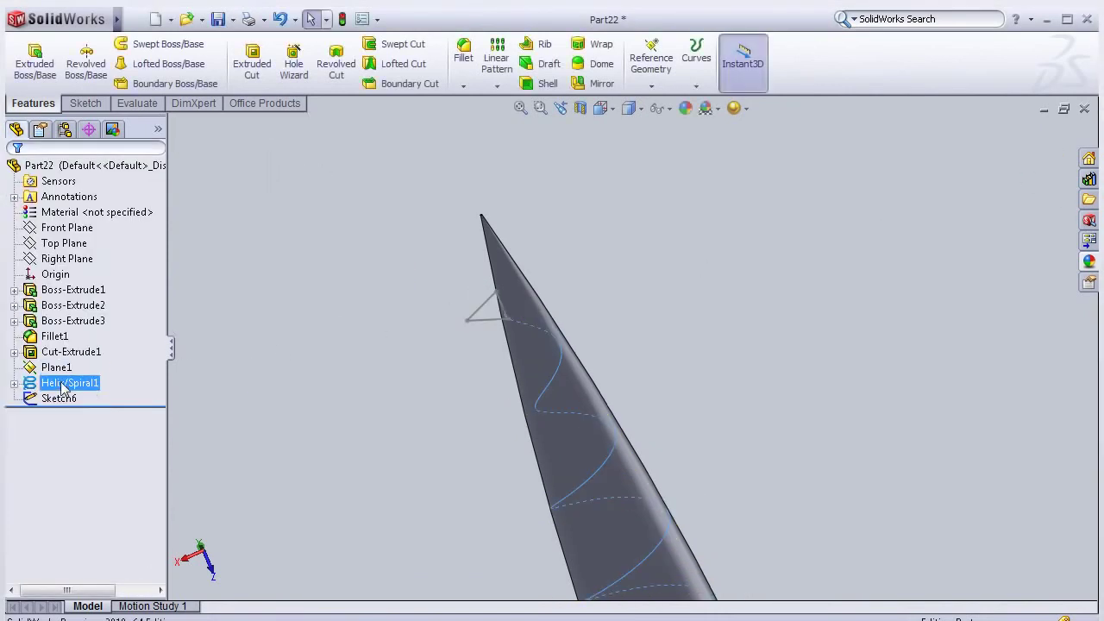
Edit Helix/Spiral1 so its last region, row 7, has a 1mm diameter
click(31, 390)
click(40, 358)
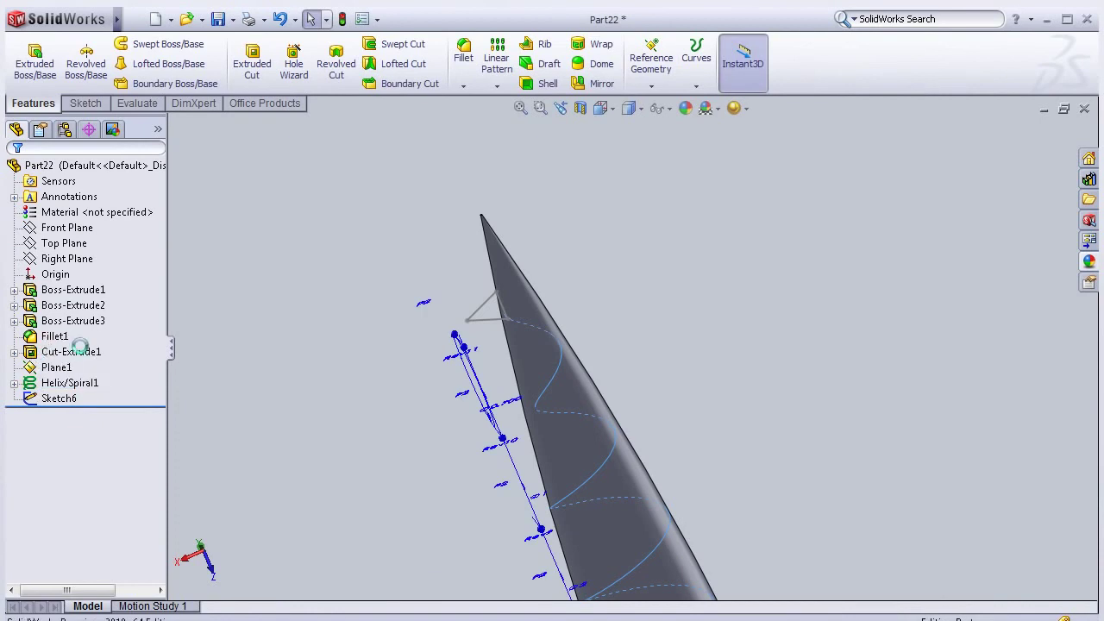
click(78, 422)
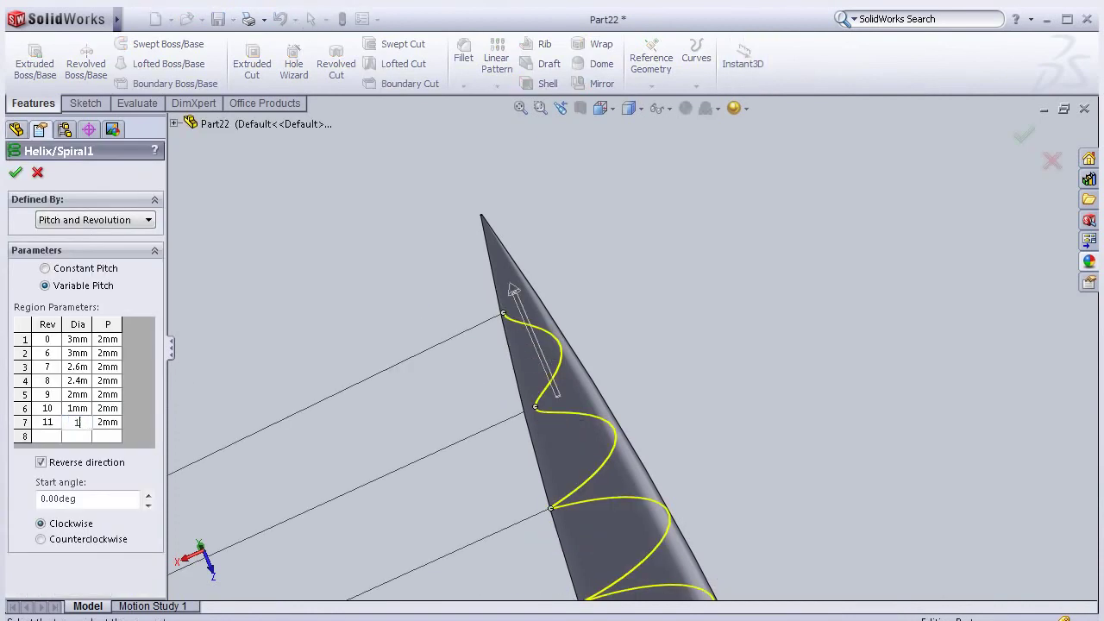
click(26, 421)
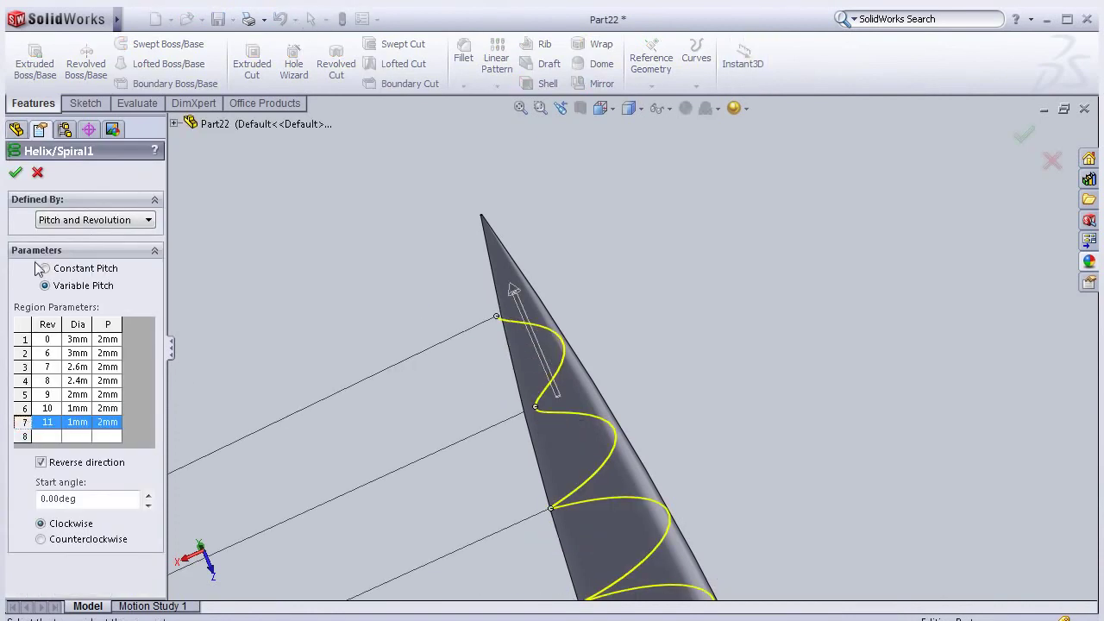
click(14, 172)
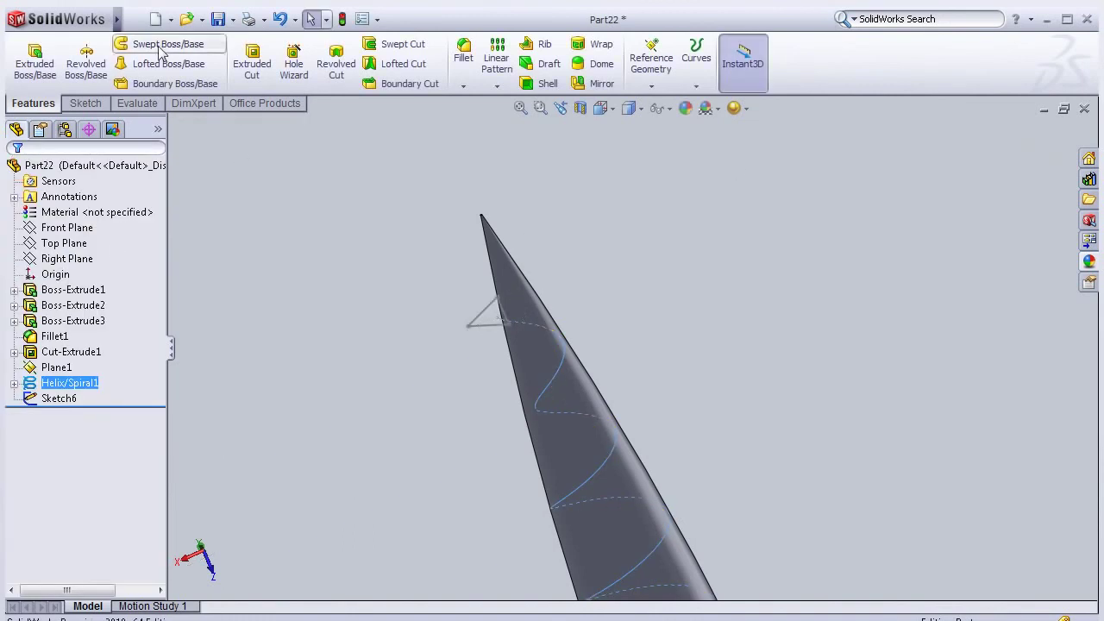
Sweep Sketch6 as the profile along the helix path to form the thread
click(160, 50)
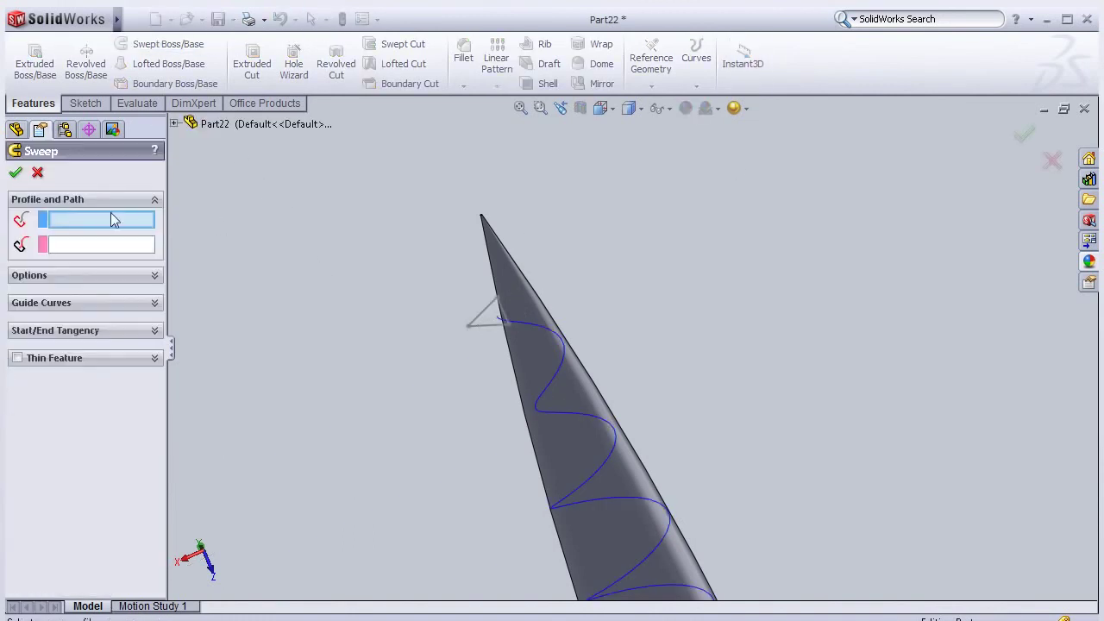
click(174, 124)
click(234, 357)
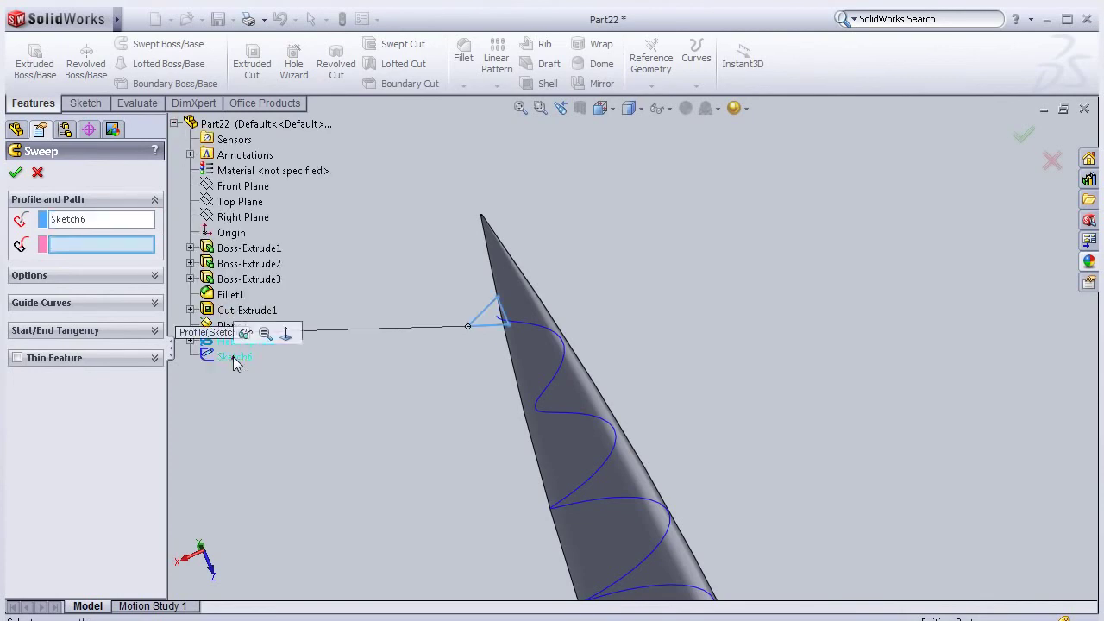
click(559, 361)
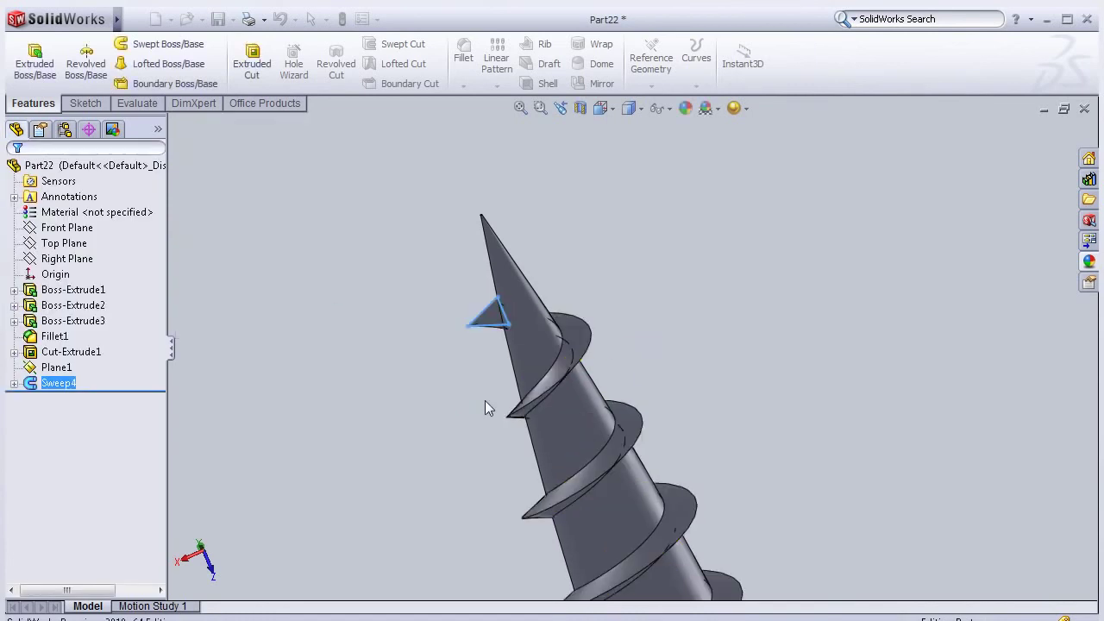
Hide Plane1 in the model view
middle_drag(611, 250, 552, 327)
scroll(552, 315, up, 5)
middle_drag(704, 391, 574, 399)
click(71, 368)
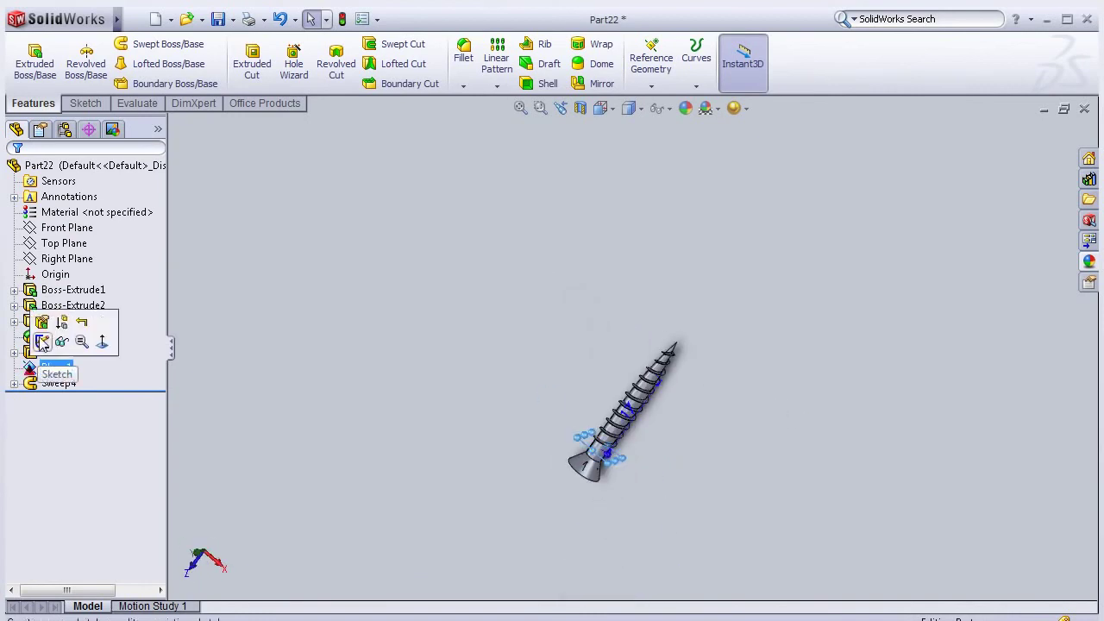
click(55, 342)
Orbit and zoom around the finished screw to inspect the thread from several sides
scroll(642, 458, down, 2)
scroll(584, 422, down, 3)
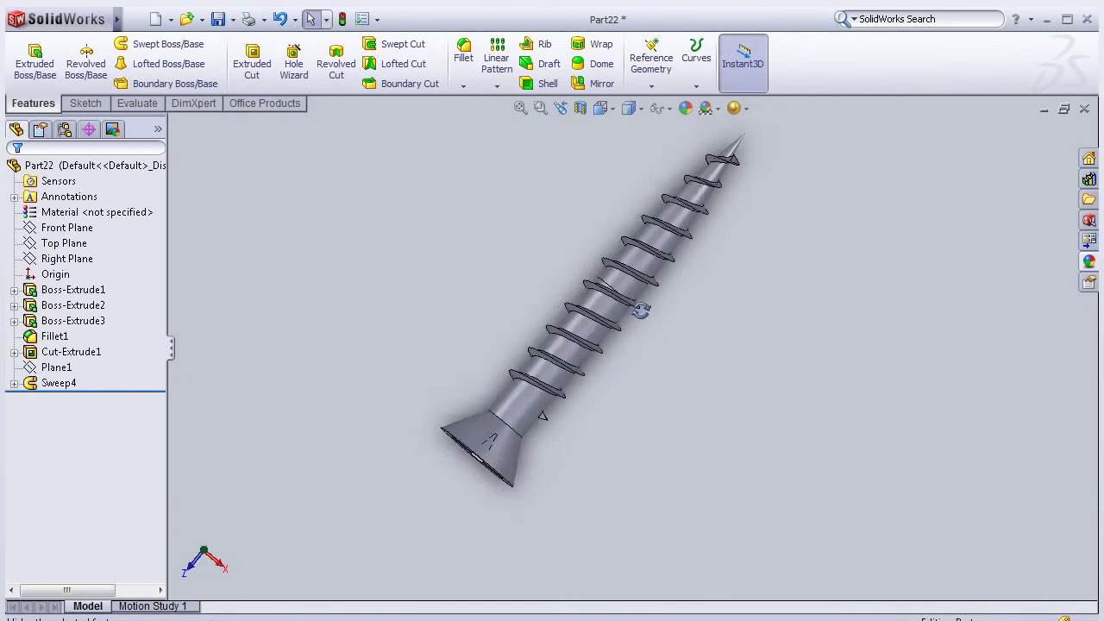
middle_drag(583, 422, 675, 251)
mouse_move(561, 493)
middle_down()
mouse_move(537, 340)
mouse_move(597, 296)
middle_up()
scroll(575, 328, down, 2)
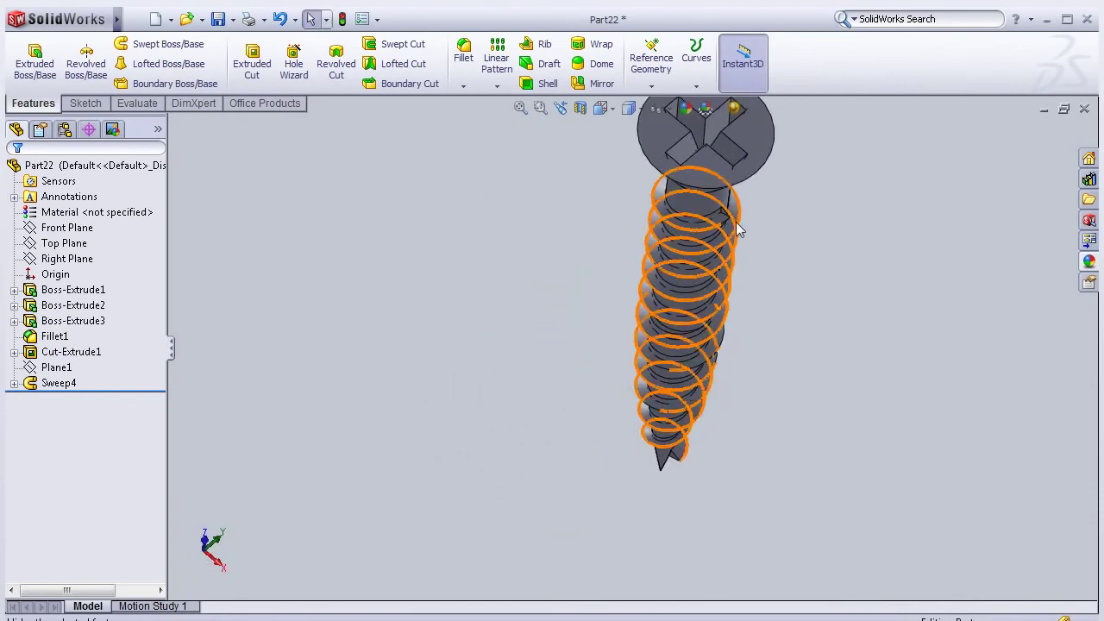
scroll(751, 220, up, 2)
mouse_move(765, 218)
middle_down()
mouse_move(570, 294)
mouse_move(483, 343)
mouse_move(394, 340)
mouse_move(387, 323)
middle_up()
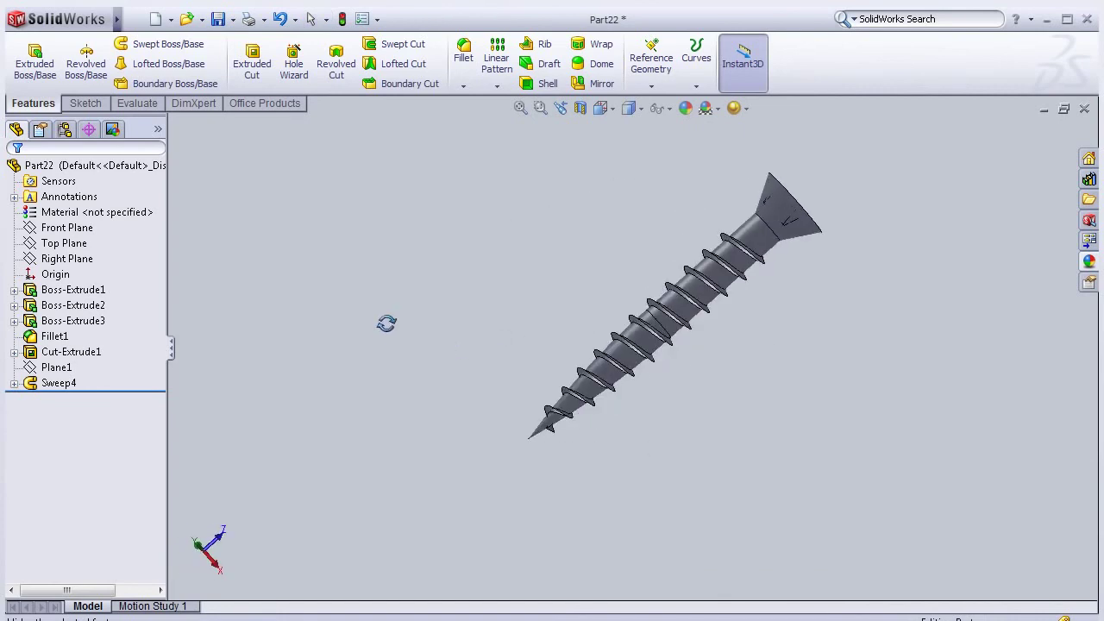
scroll(639, 295, up, 2)
mouse_move(653, 267)
middle_down()
mouse_move(565, 308)
mouse_move(526, 356)
mouse_move(505, 404)
mouse_move(515, 479)
mouse_move(527, 487)
mouse_move(656, 431)
mouse_move(771, 407)
mouse_move(695, 370)
mouse_move(661, 314)
mouse_move(665, 383)
middle_up()
scroll(625, 276, down, 2)
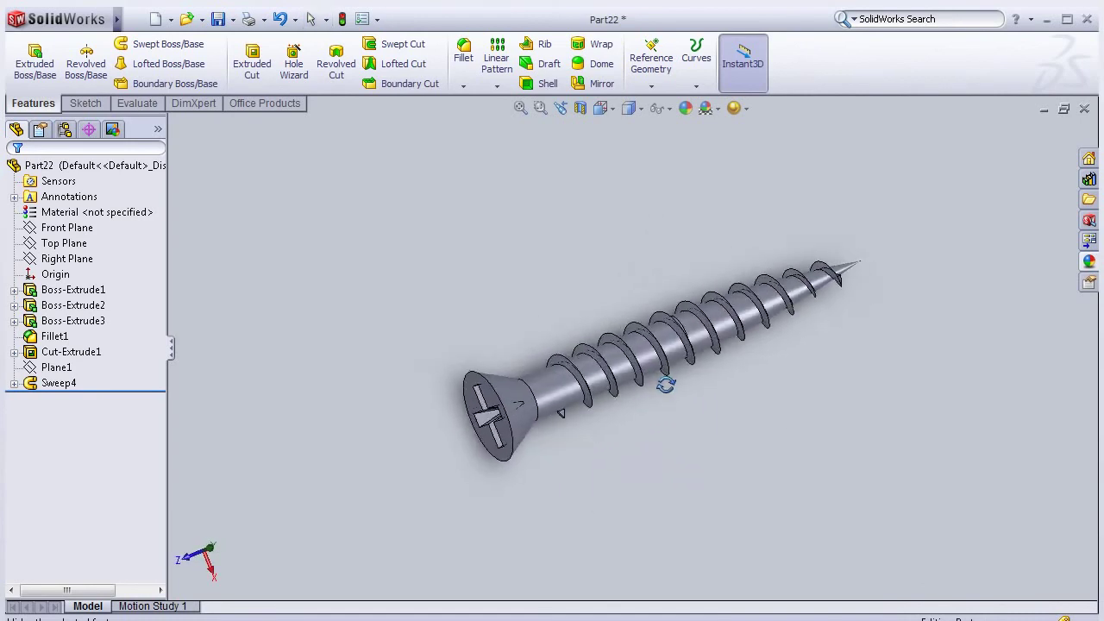
scroll(626, 371, down, 2)
mouse_move(436, 298)
middle_down()
mouse_move(452, 297)
mouse_move(444, 360)
mouse_move(470, 351)
middle_up()
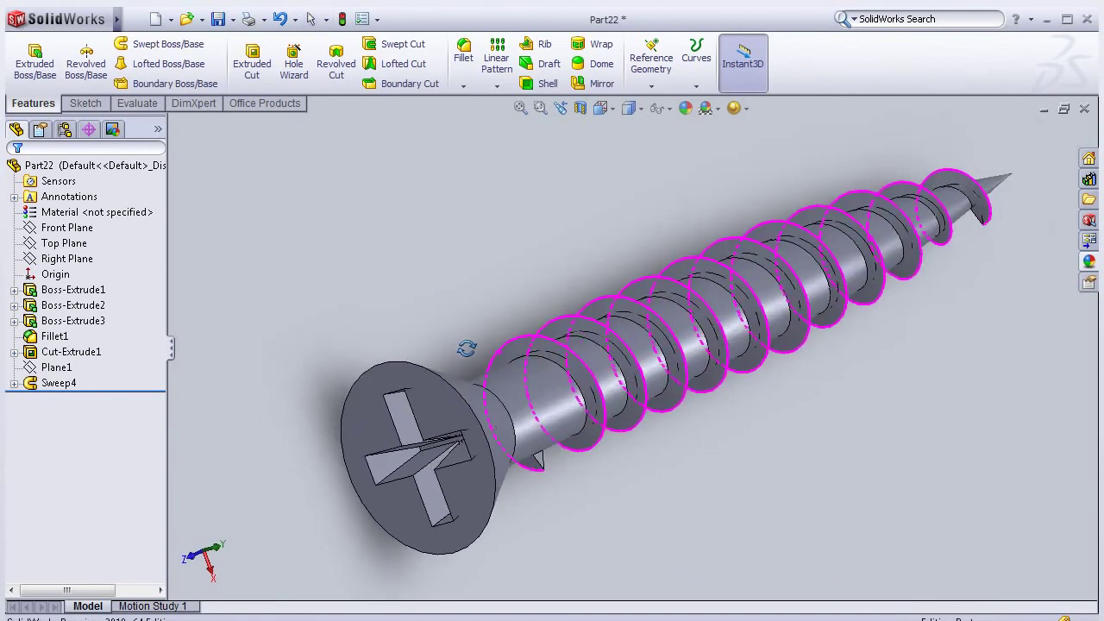
key(Escape)
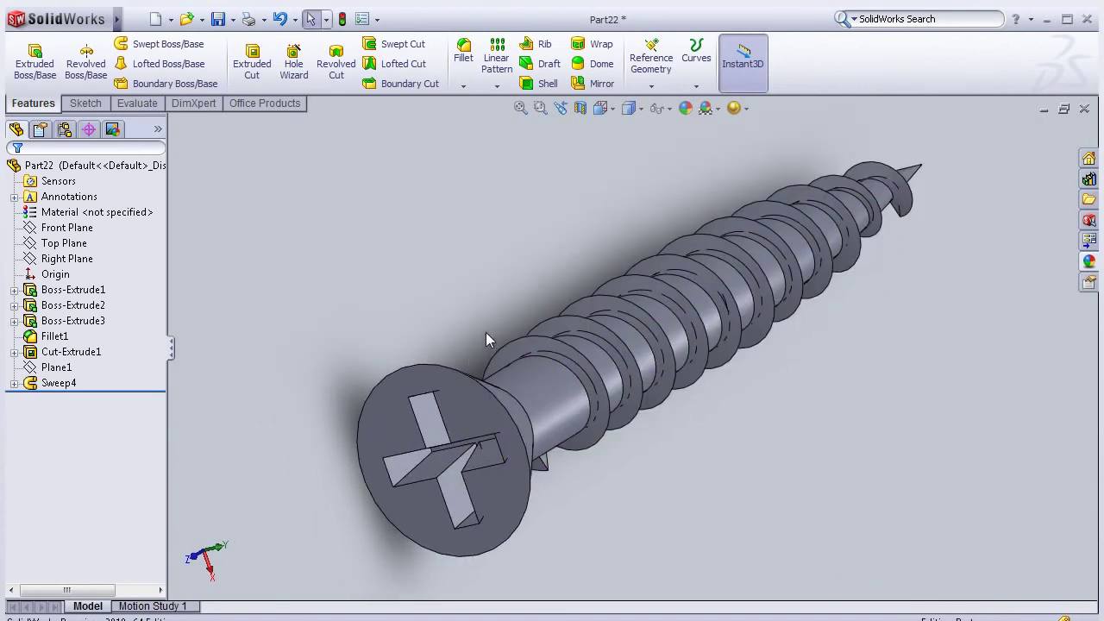